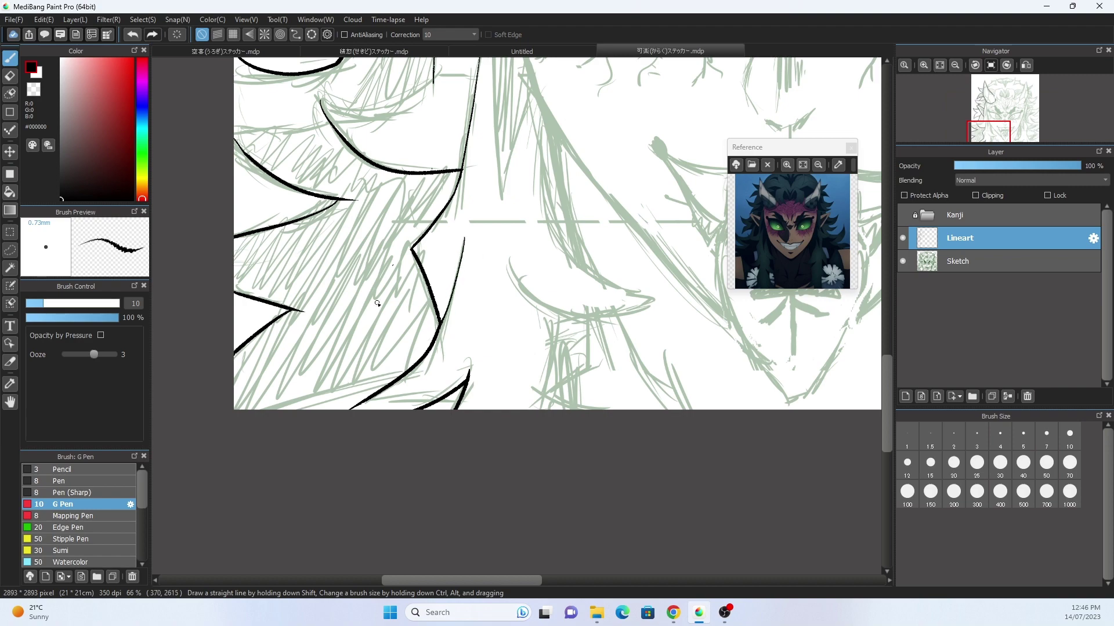
Ink the hair strands and fringe locks on the left half of the head over the sketch with the G Pen.
scroll(377, 302, down, 5)
scroll(482, 299, up, 5)
mouse_move(505, 336)
mouse_down()
mouse_move(491, 171)
mouse_move(567, 307)
mouse_up()
drag(417, 154, 564, 251)
drag(490, 304, 471, 397)
scroll(255, 310, up, 3)
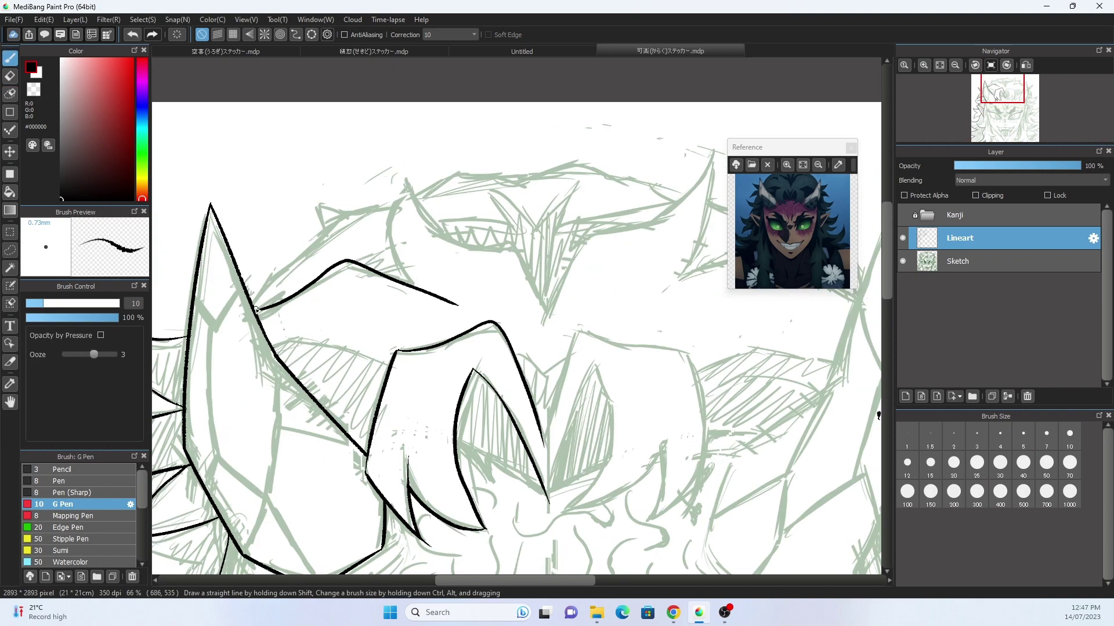
Ink the pointed strand above the forehead and the top outline of the hair, cleaning up the line ends.
mouse_move(406, 188)
mouse_down()
mouse_move(413, 293)
mouse_move(551, 328)
mouse_up()
key(e)
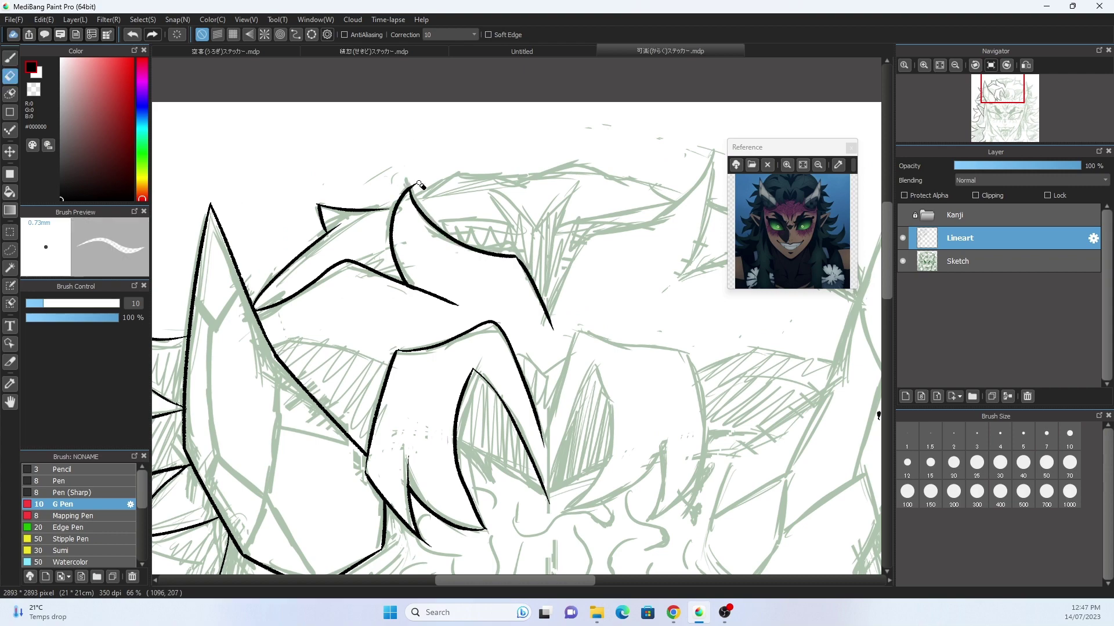
scroll(525, 119, down, 1)
key(b)
mouse_move(473, 168)
mouse_down()
mouse_move(547, 164)
mouse_move(658, 189)
mouse_up()
scroll(659, 189, up, 3)
scroll(464, 232, down, 4)
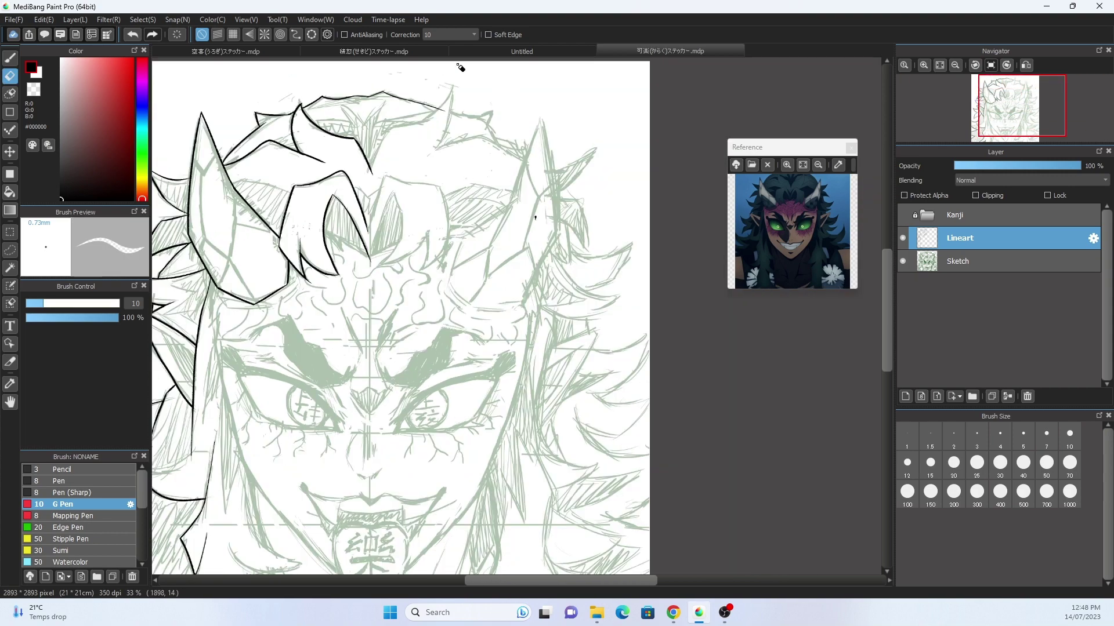
Ink the right half of the fringe with its curved, pointed locks.
scroll(443, 236, up, 1)
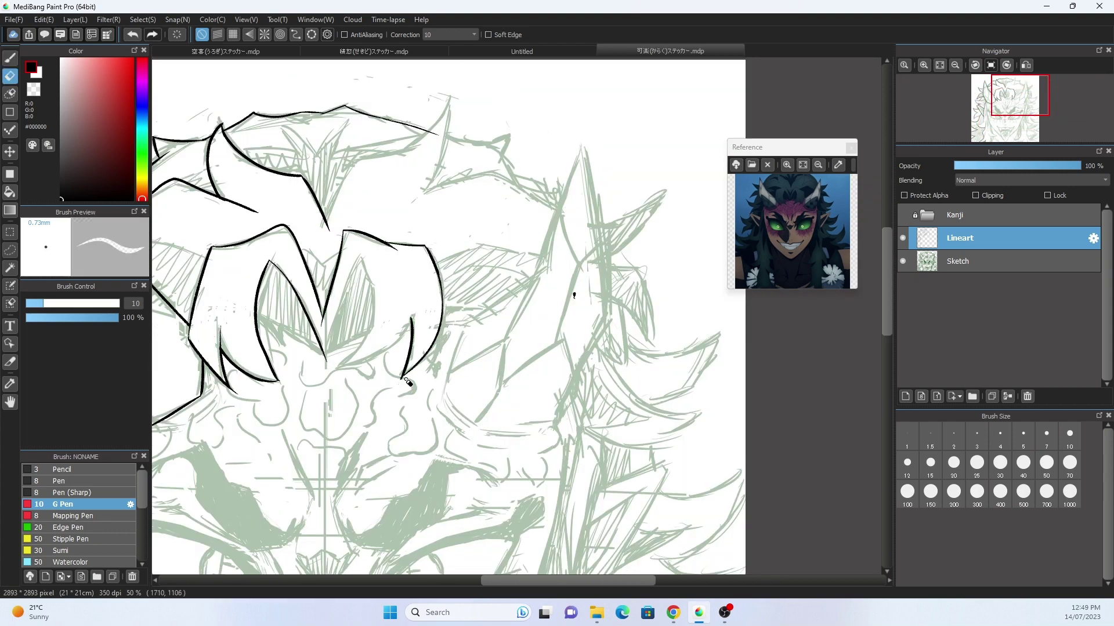
drag(411, 317, 334, 368)
key(e)
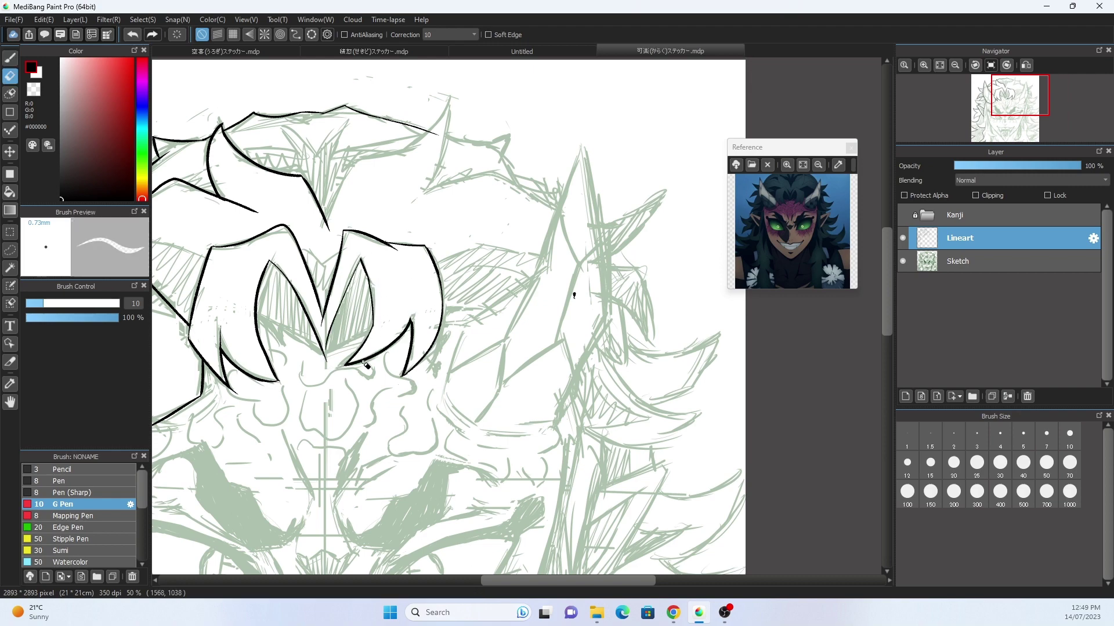
Ink the upper-right outline of the hair and the long edges of the right horn.
key(b)
scroll(365, 364, left, 1)
drag(467, 135, 520, 141)
drag(628, 318, 573, 432)
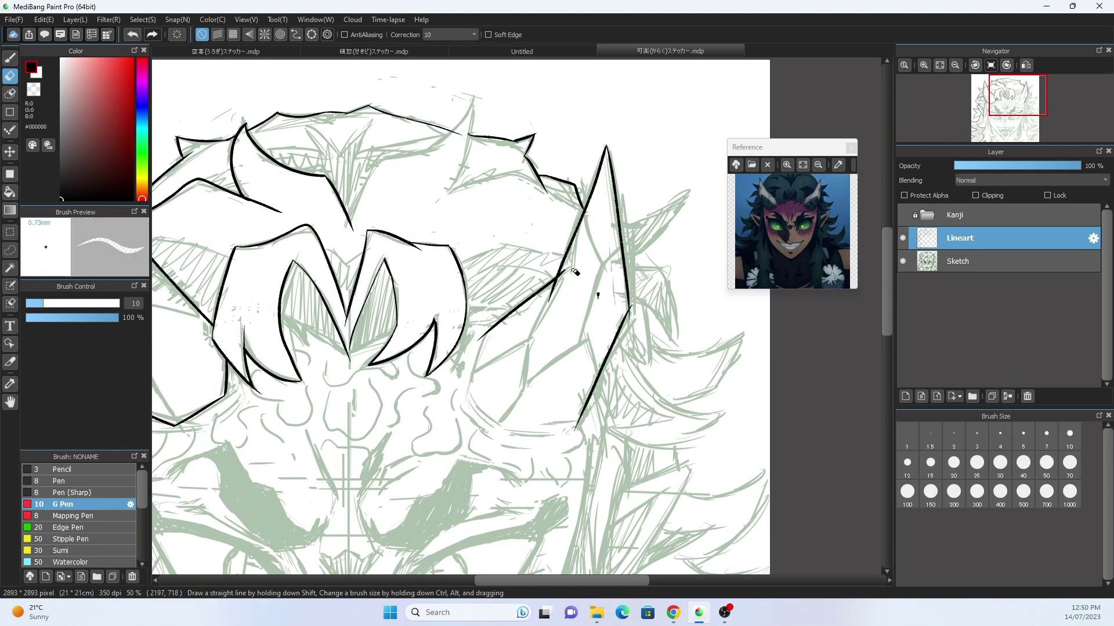
scroll(589, 156, up, 2)
key(e)
scroll(571, 573, left, 6)
Ink the upright pointed strand and the inner V-shaped fold on the crown, erasing overlapping line ends.
key(b)
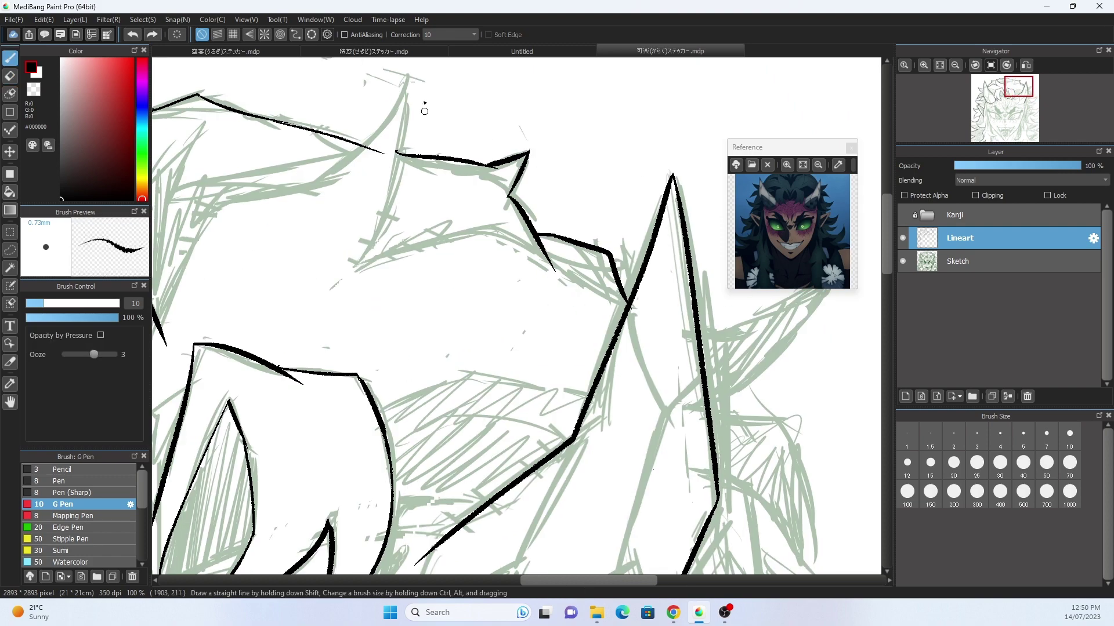
drag(344, 258, 458, 158)
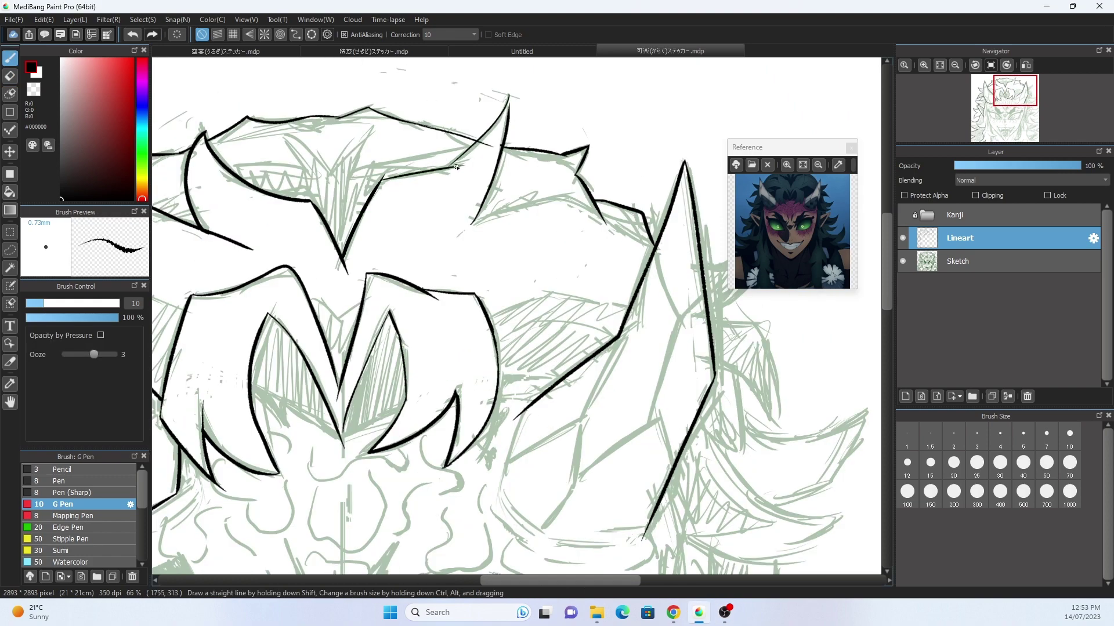
scroll(456, 167, up, 3)
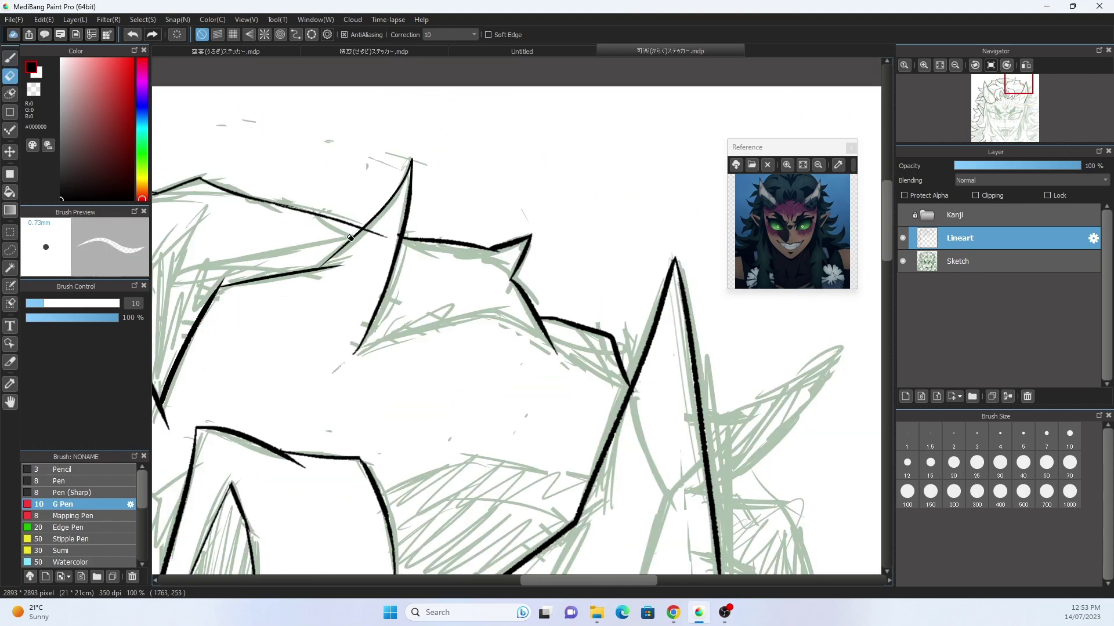
scroll(619, 278, down, 3)
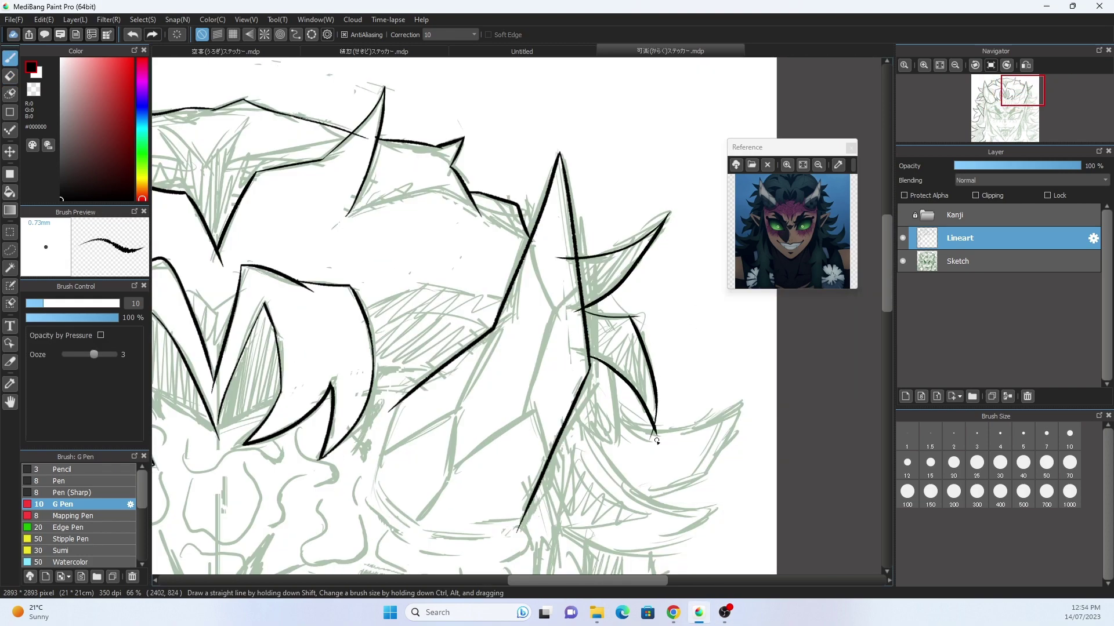
Ink the spiky hair tufts that project outward beside the right horn.
scroll(580, 313, down, 3)
drag(656, 322, 650, 388)
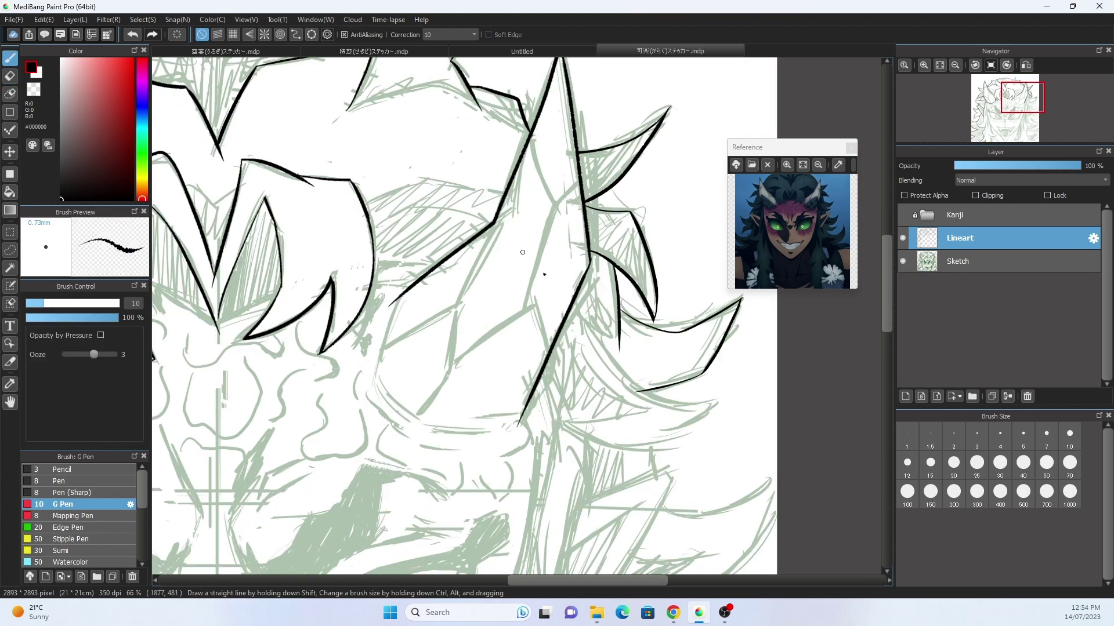
drag(545, 432, 711, 409)
Ink the pointed outline of the right ear below the horn and tidy its tip.
scroll(696, 377, down, 5)
drag(548, 469, 667, 281)
key(e)
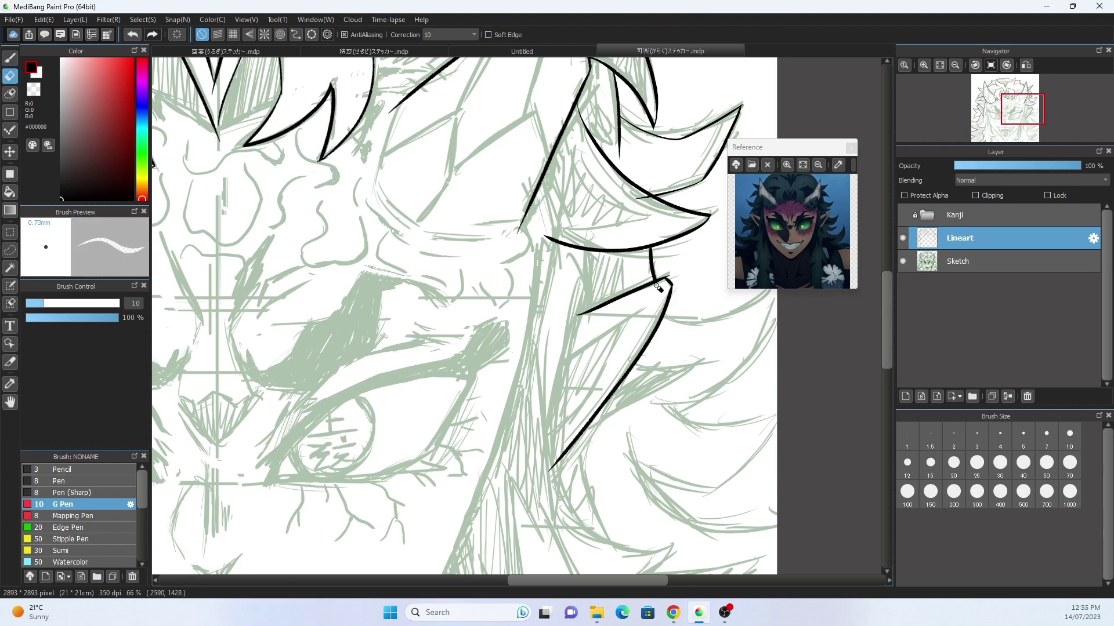
key(b)
scroll(638, 261, down, 3)
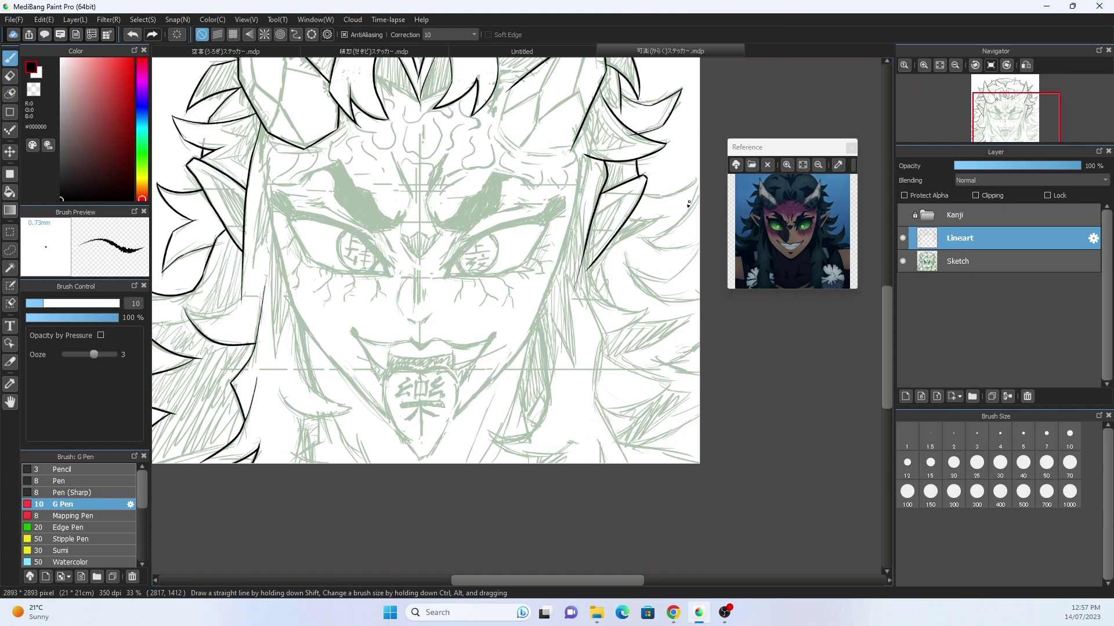
Ink the curved hair tufts behind the right ear out to the canvas edge, correcting stray line ends.
scroll(667, 261, up, 2)
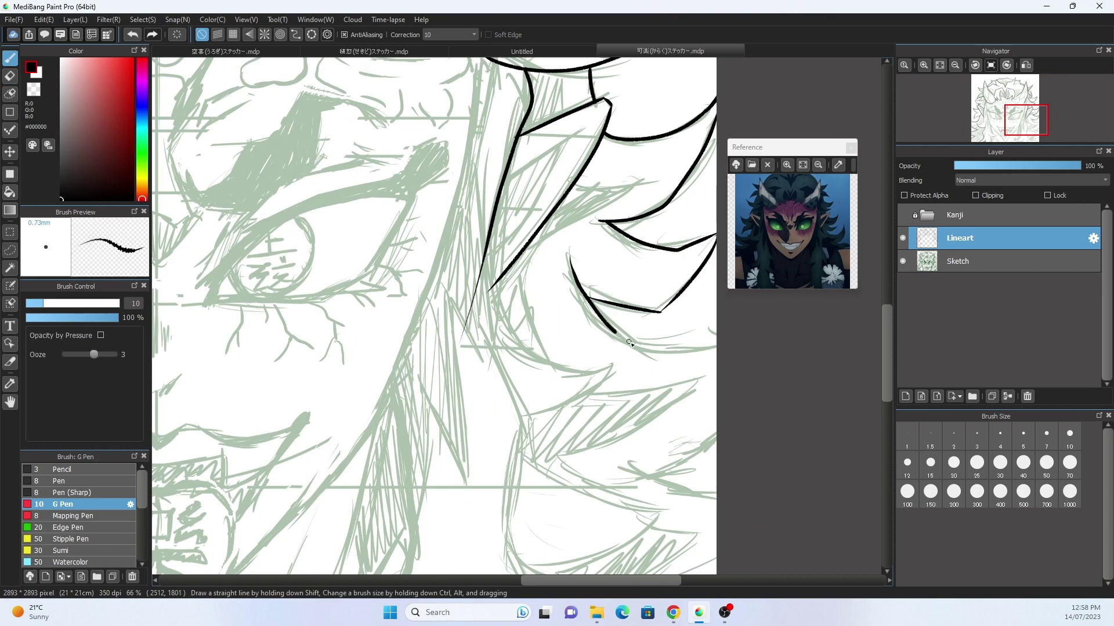
key(e)
key(b)
scroll(638, 325, down, 3)
scroll(621, 315, up, 3)
key(e)
key(b)
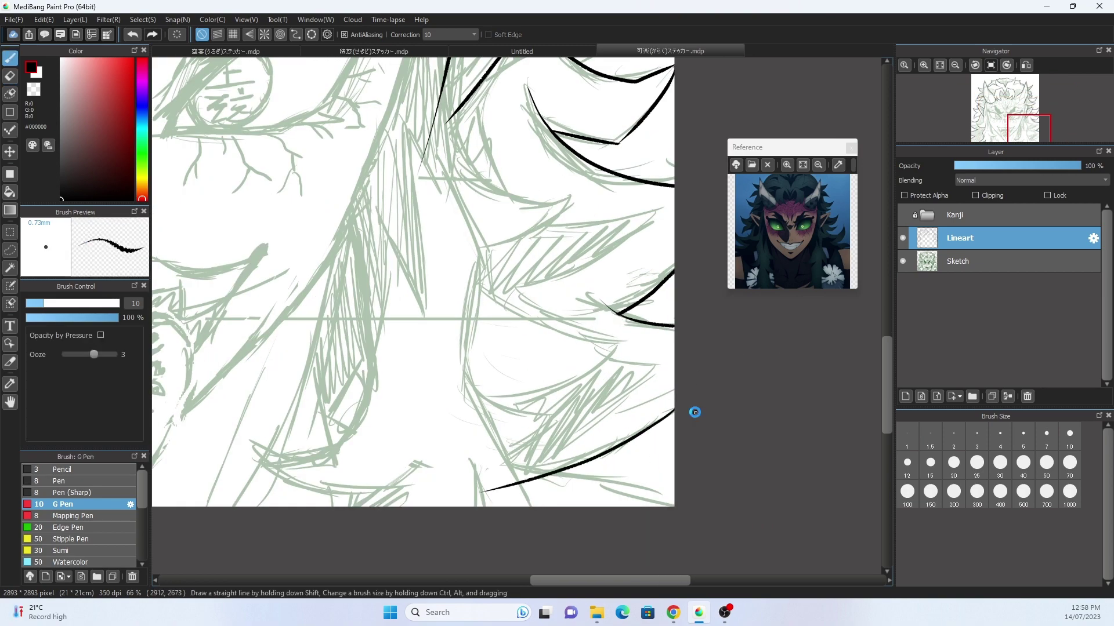
Ink the hair below the right ear with long curved locks down towards the lower-right corner of the canvas.
key(e)
scroll(429, 429, down, 4)
key(b)
scroll(429, 429, up, 3)
scroll(478, 518, down, 1)
mouse_move(334, 192)
mouse_down()
mouse_move(373, 311)
mouse_move(470, 377)
mouse_up()
key(e)
key(b)
drag(334, 438, 473, 376)
key(e)
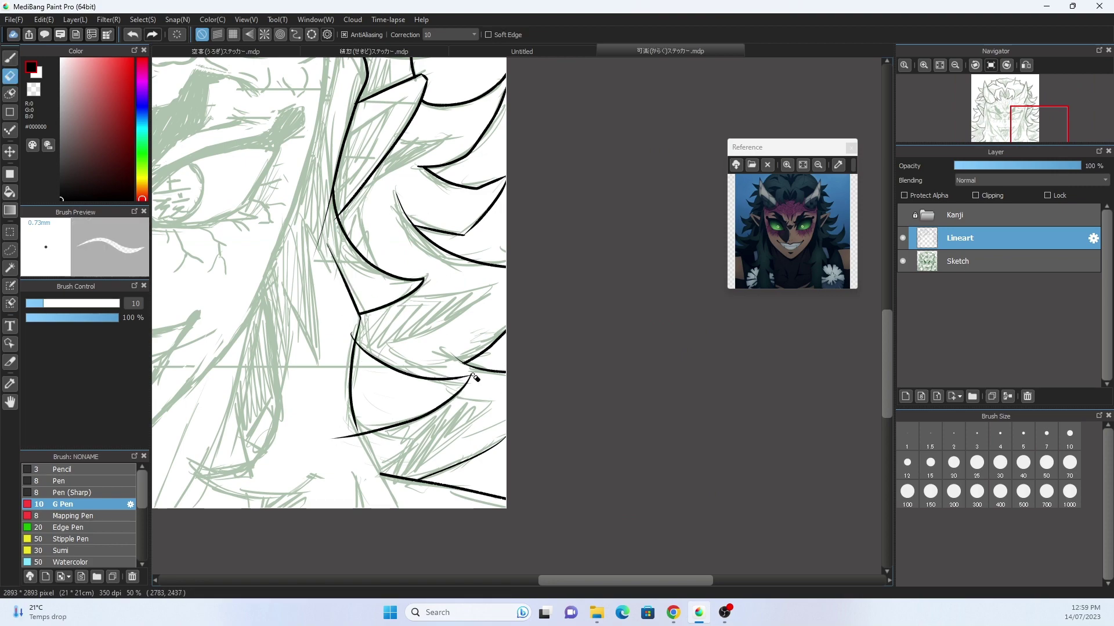
Join the lowest right-side locks with a short contour line and erase the overshoot at their junction.
key(b)
drag(355, 431, 383, 475)
key(e)
drag(351, 432, 374, 435)
scroll(359, 435, down, 1)
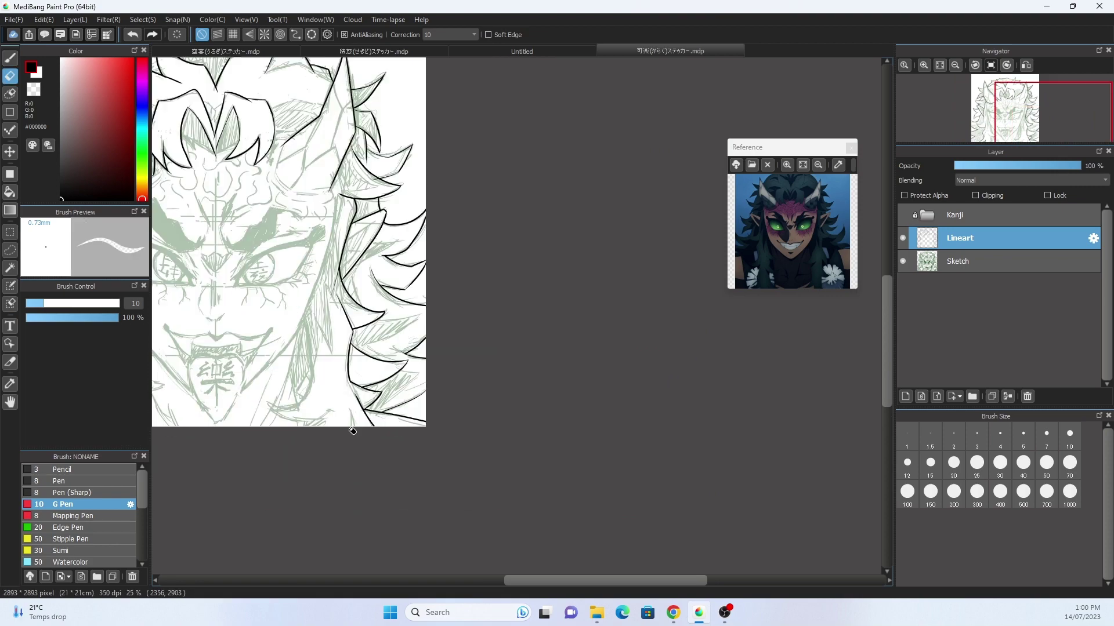
Refine the inked hair on the right side of the head, alternating pen corrections with erasing.
scroll(332, 231, up, 1)
key(b)
scroll(331, 231, down, 2)
scroll(325, 429, up, 2)
key(e)
scroll(522, 406, down, 2)
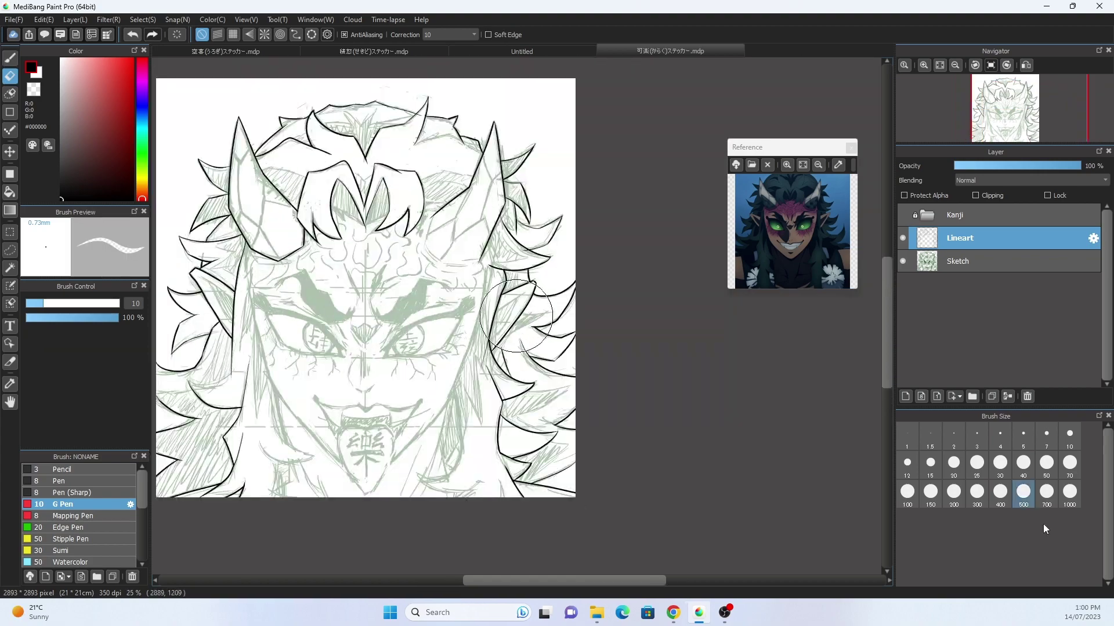
scroll(555, 435, up, 2)
key(b)
scroll(555, 435, down, 2)
scroll(543, 540, up, 2)
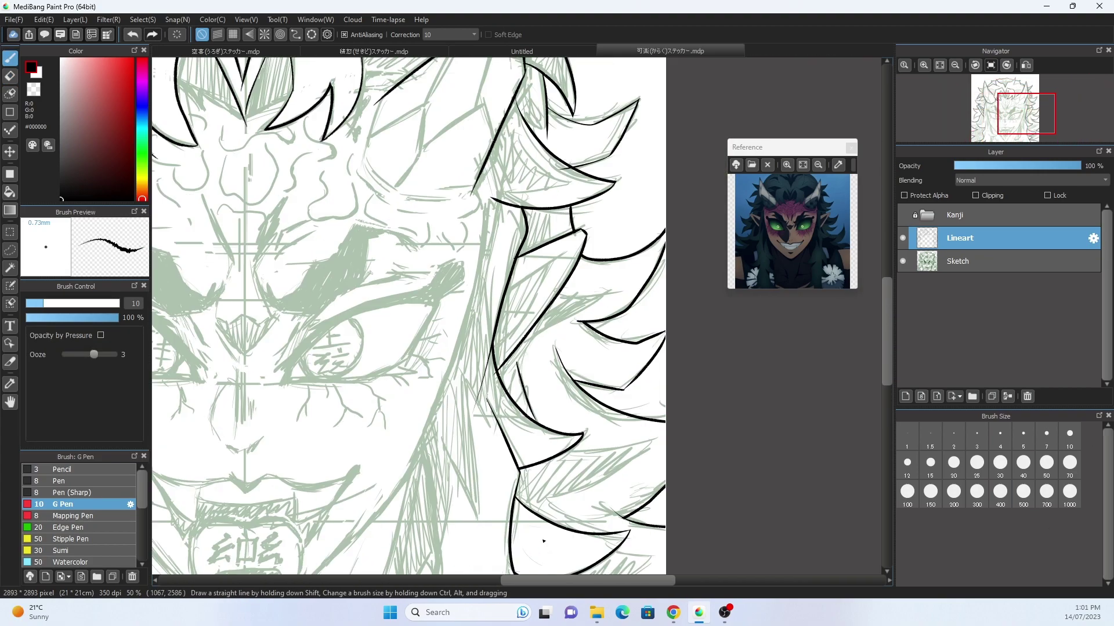
Ink the face contour on both sides, from the temples along the jaw towards the chin.
key(e)
scroll(524, 316, down, 1)
key(b)
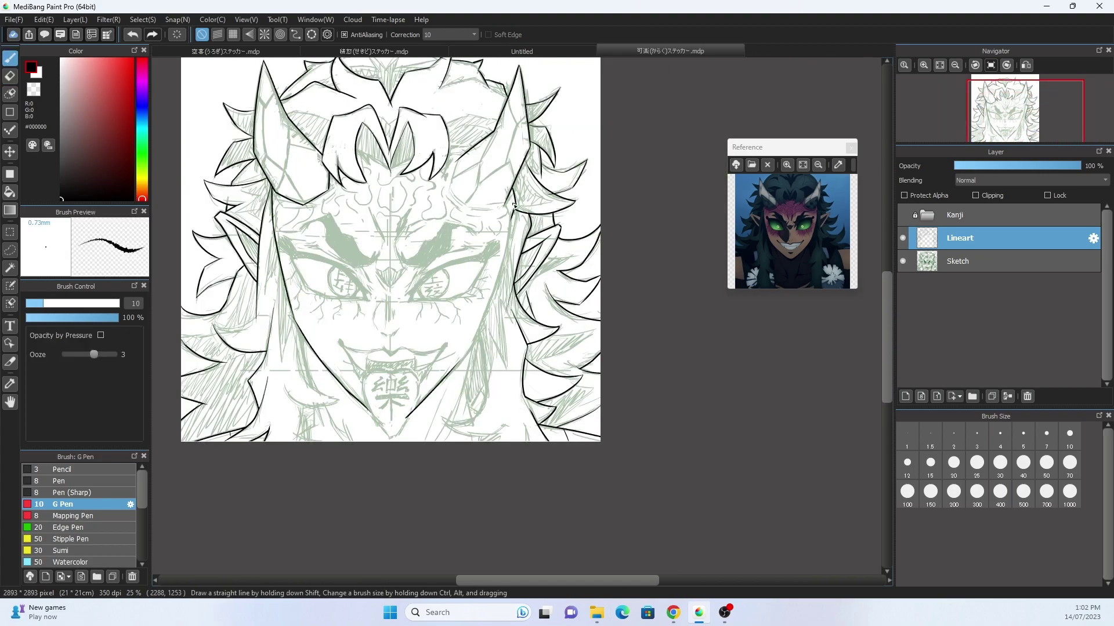
key(e)
key(b)
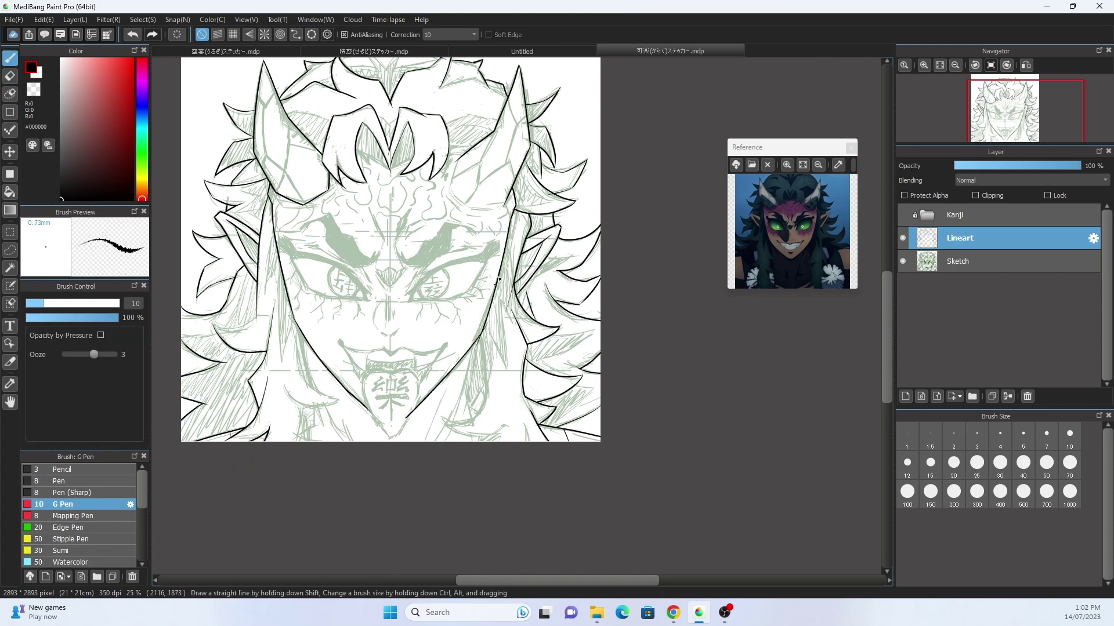
Refine the jaw and side hair lines and ink the inner strand on the right of the crown.
scroll(383, 302, up, 2)
key(e)
key(b)
scroll(412, 105, down, 2)
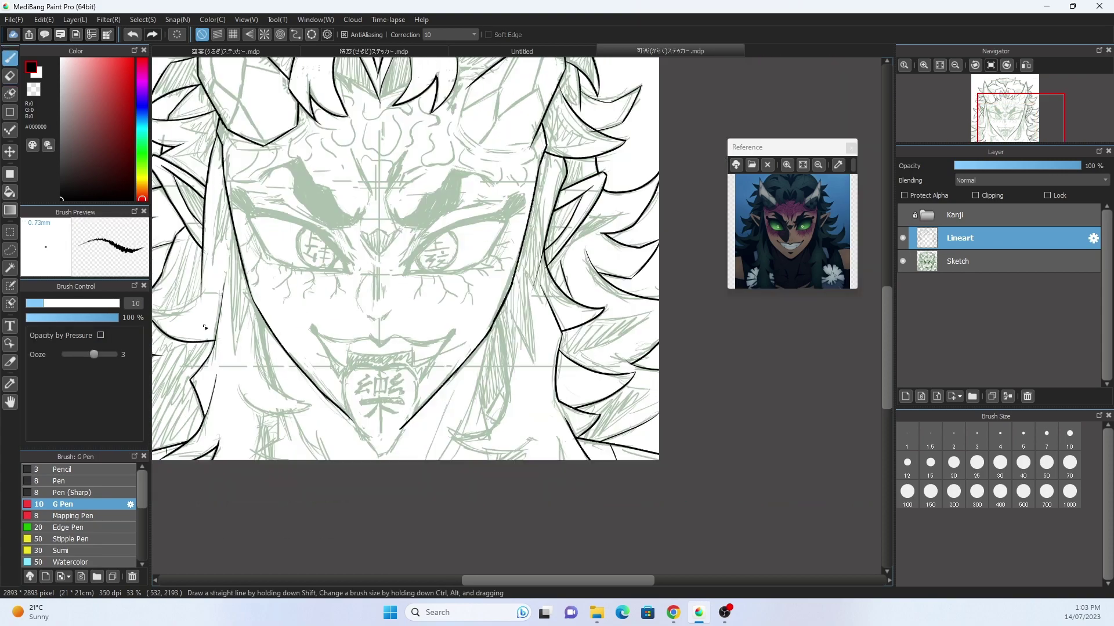
scroll(412, 104, up, 1)
key(e)
key(b)
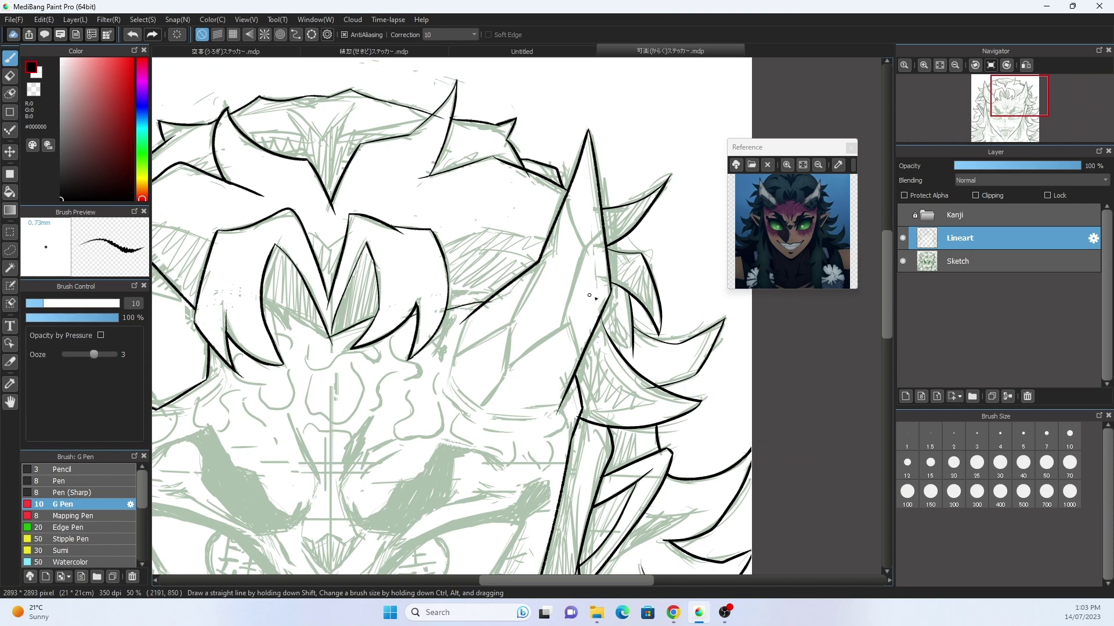
Ink the rounded base of the right horn and the small hair curves behind and beneath the fringe.
scroll(589, 296, down, 1)
key(e)
key(b)
scroll(526, 379, up, 1)
key(e)
key(b)
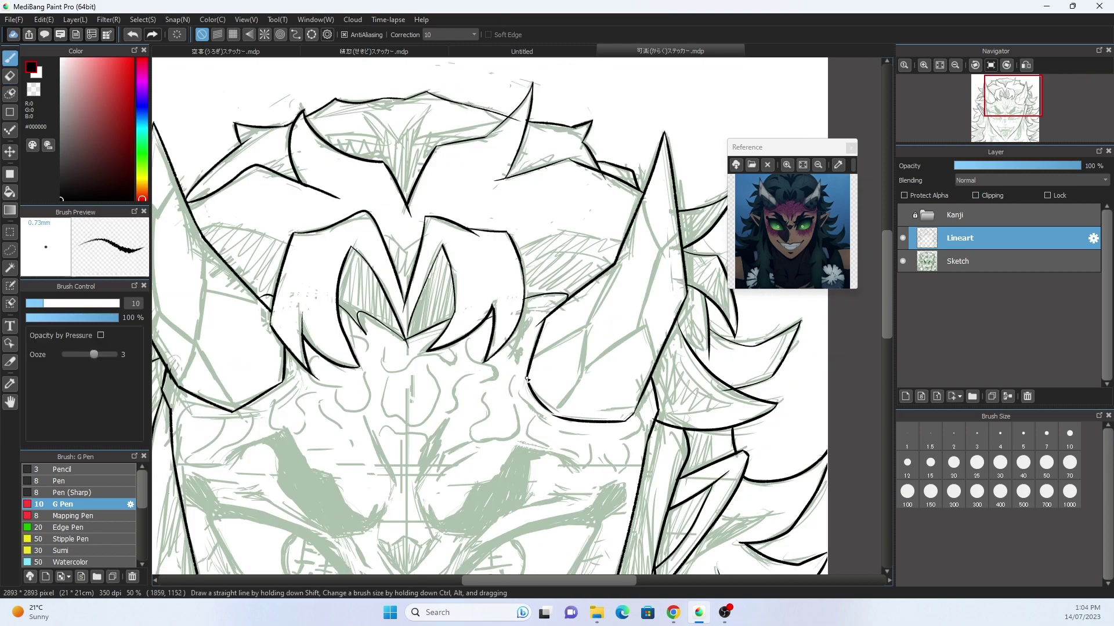
Reposition and enlarge the Reference window, showing a close-up of the character's eyes and brows.
scroll(527, 380, down, 1)
drag(748, 146, 725, 98)
click(268, 21)
click(269, 21)
Ink the jagged outline of the left eyebrow.
scroll(516, 298, up, 2)
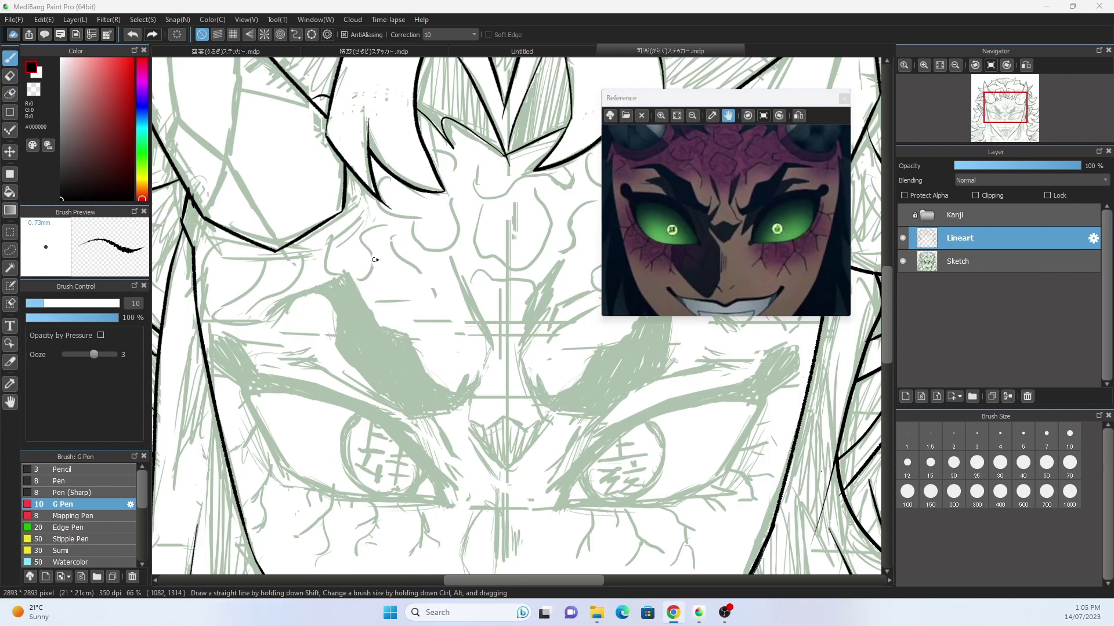
key(e)
drag(295, 318, 301, 297)
key(b)
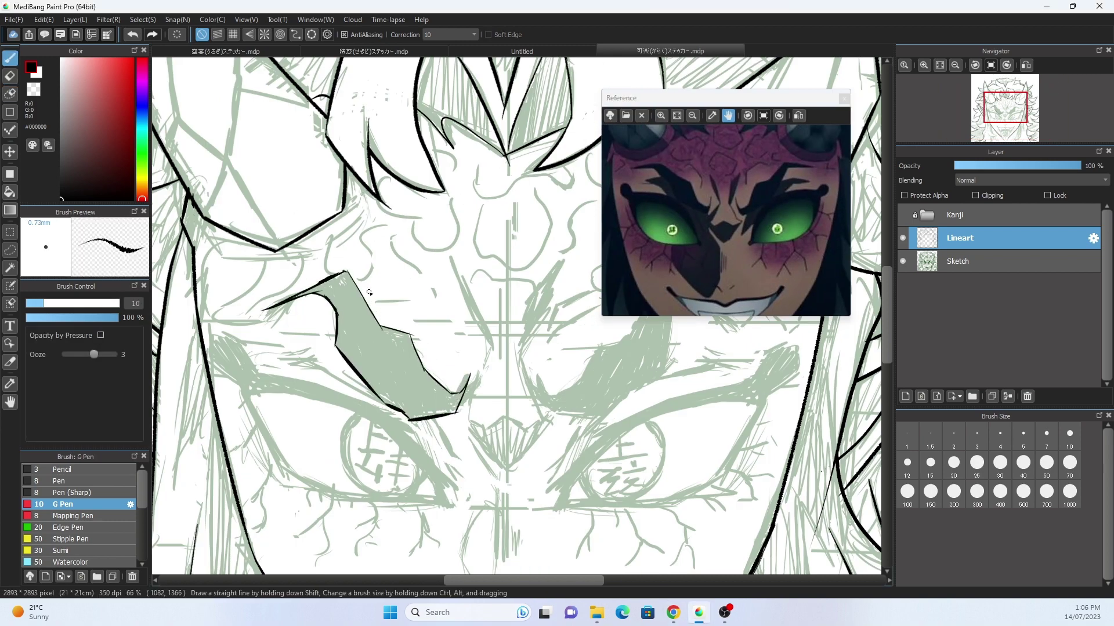
Sharpen the left eyebrow's corners by redrawing edges and trimming the outline with the eraser at size 7.
scroll(369, 293, up, 3)
key(e)
key(b)
key(e)
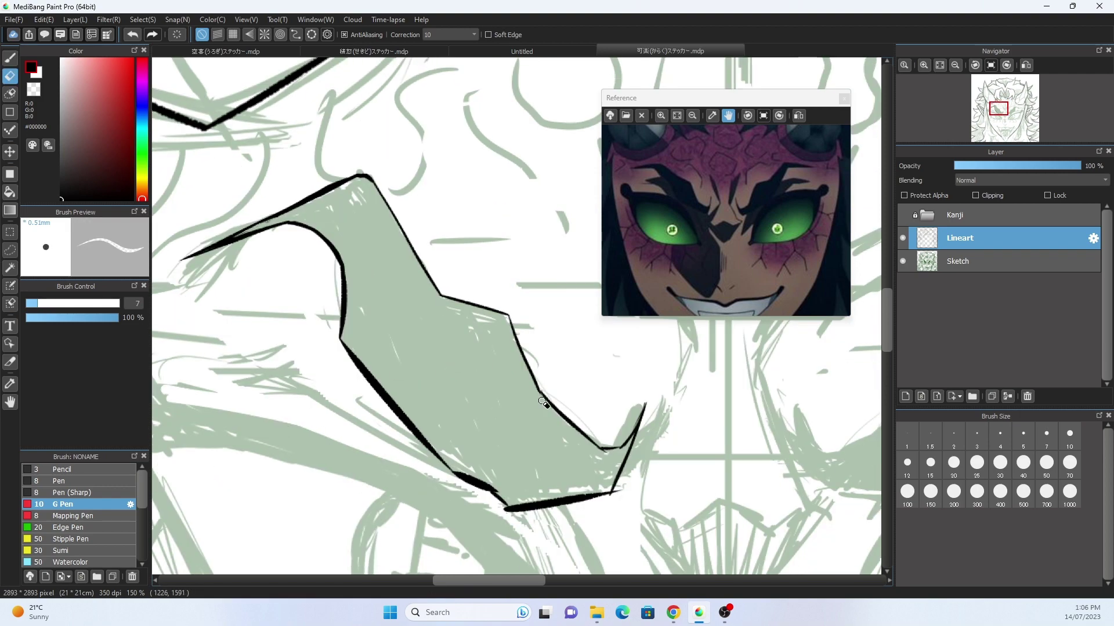
drag(542, 401, 599, 459)
scroll(432, 230, down, 3)
Ink the thick upper lash line of the left eye with its rounded outer end and fill it solid black.
click(11, 58)
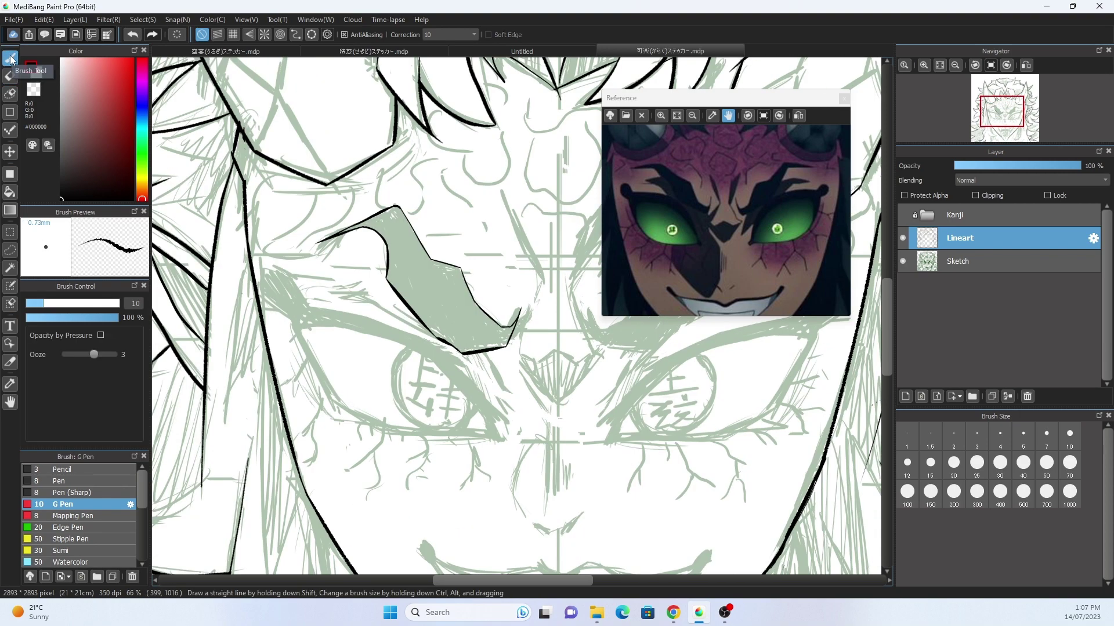
mouse_move(269, 301)
mouse_down()
mouse_move(308, 305)
mouse_move(282, 287)
mouse_move(446, 320)
mouse_up()
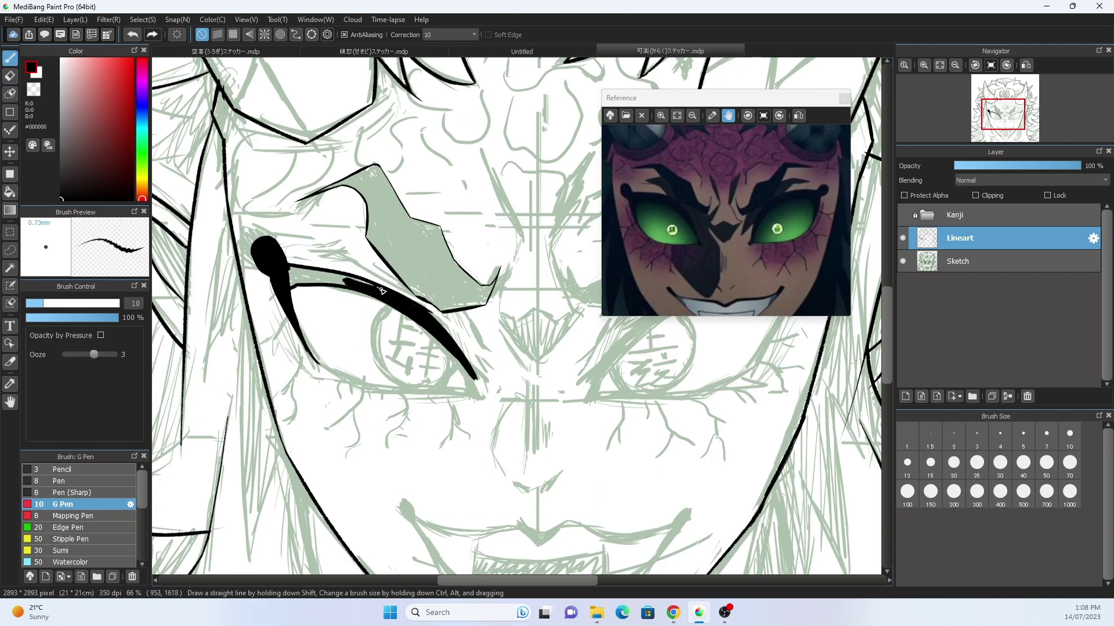
key(b)
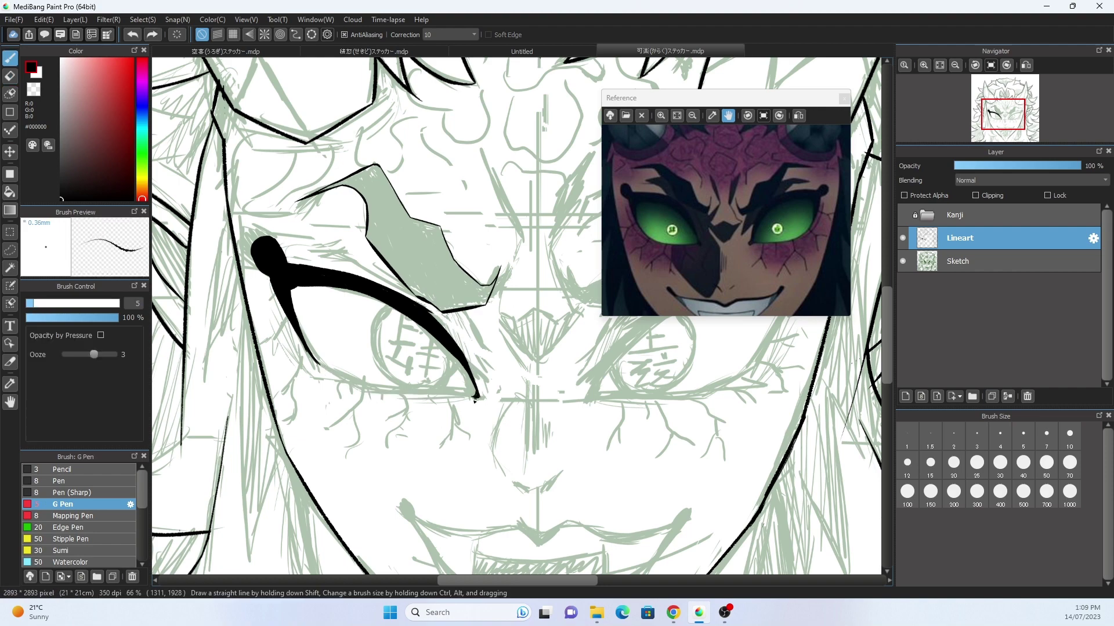
Ink the left eye's thin lower lid with the G Pen at size 5 and add the eyelid creases.
drag(406, 393, 475, 399)
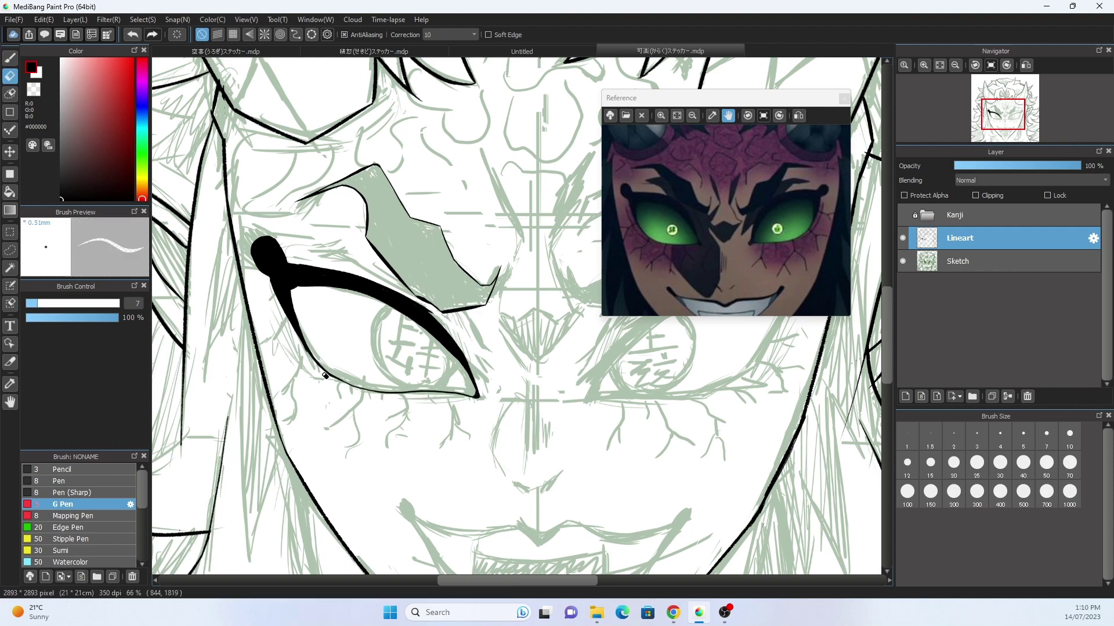
scroll(447, 340, down, 2)
scroll(448, 340, up, 3)
scroll(451, 362, right, 2)
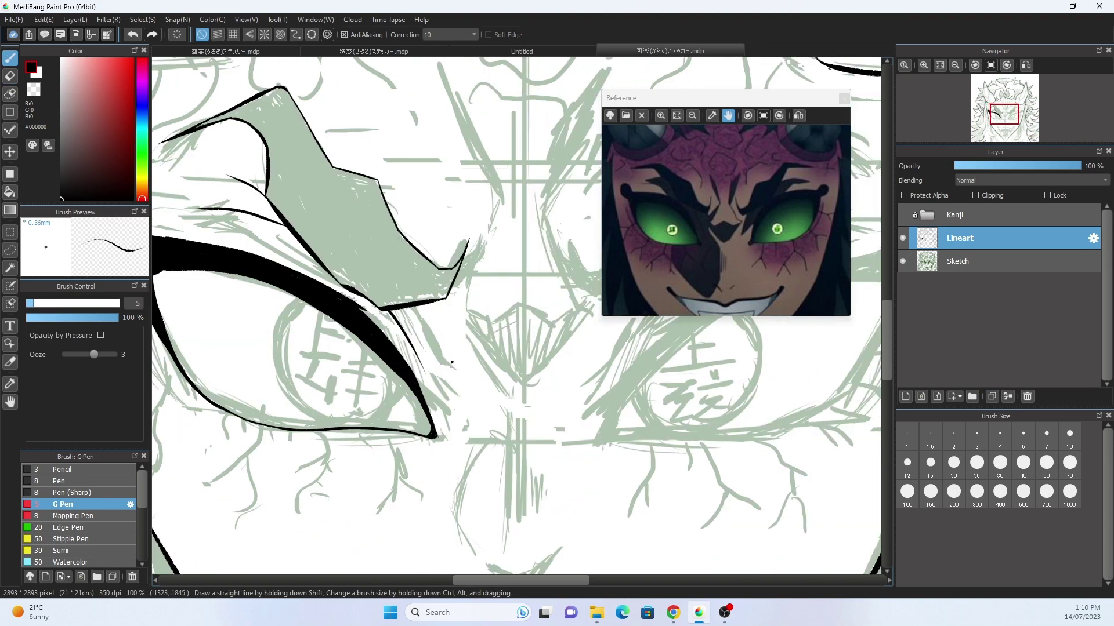
Lasso the angled crease line beside the left eyebrow, reposition it with Transform and apply the change.
key(l)
drag(494, 347, 490, 342)
scroll(464, 302, down, 3)
scroll(452, 290, up, 2)
key(ctrl+t)
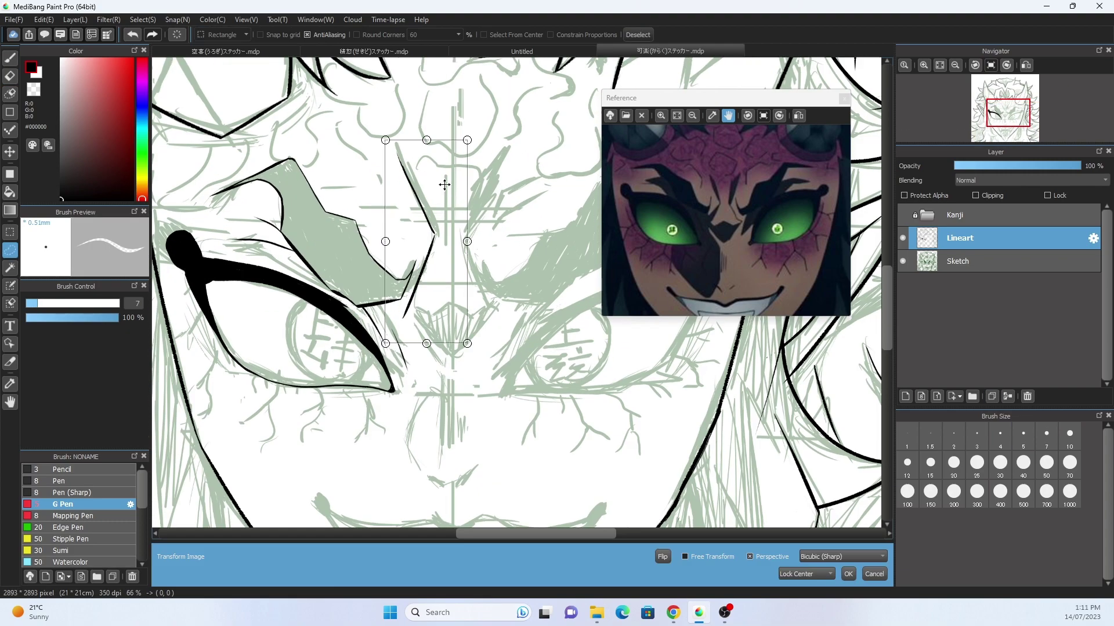
drag(441, 290, 432, 276)
key(Return)
Ink the nose bridge and the nostril lines with the G Pen at size 7.
key(b)
scroll(441, 348, down, 2)
drag(444, 313, 439, 415)
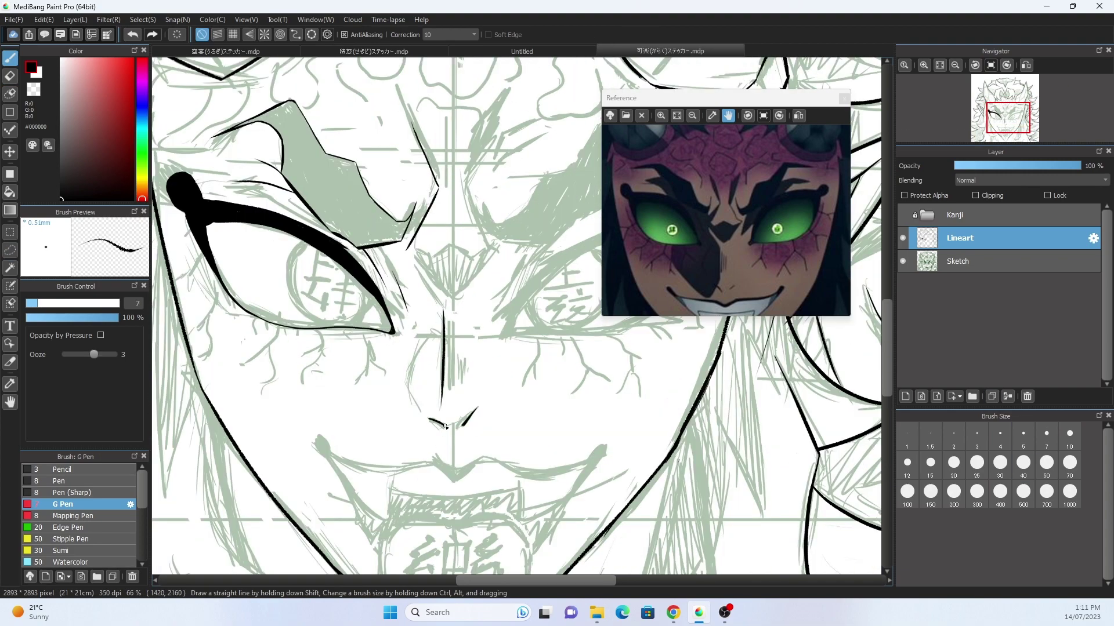
Ink the creases between the brows, the nose shading strokes and the first veins below the left eye with the G Pen at size 5.
scroll(445, 427, up, 3)
scroll(348, 395, down, 3)
scroll(208, 366, right, 2)
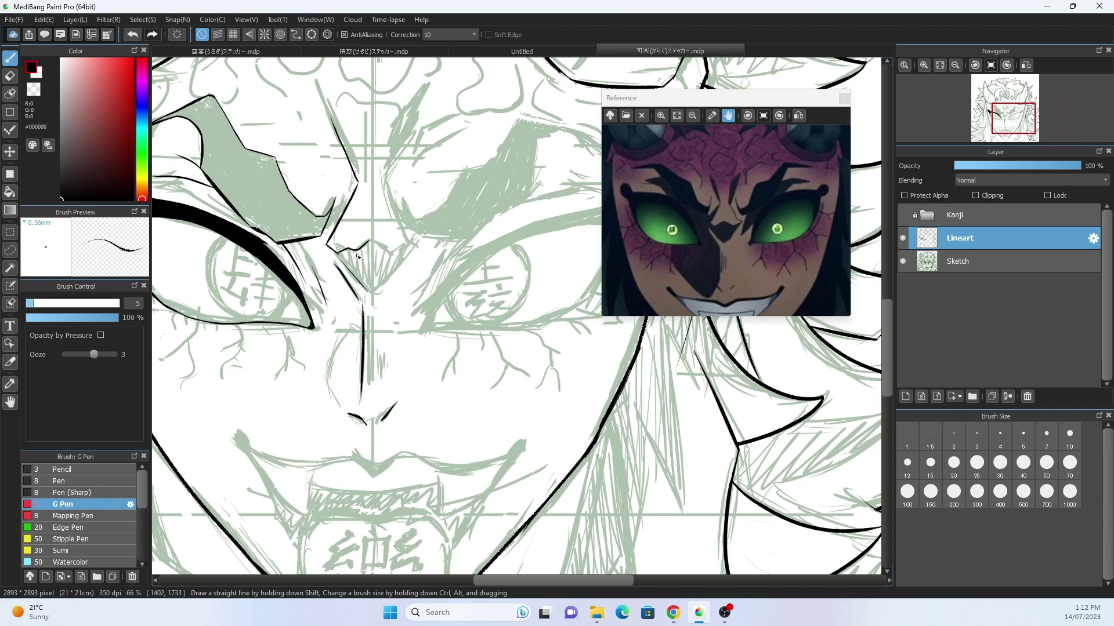
scroll(380, 361, down, 2)
scroll(377, 357, left, 2)
Lasso the left eye and brow line art, duplicate and mirror it onto the right side of the face, and merge the copy into Lineart.
key(l)
drag(401, 347, 374, 355)
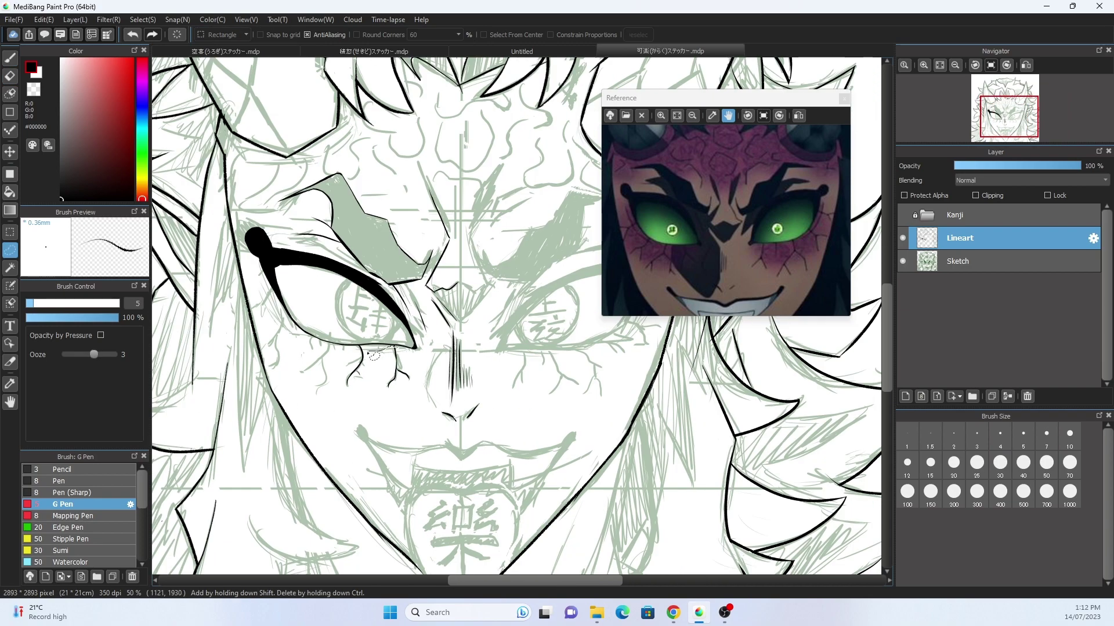
key(ctrl+c)
key(ctrl+v)
click(728, 549)
key(ctrl+e)
scroll(424, 278, down, 2)
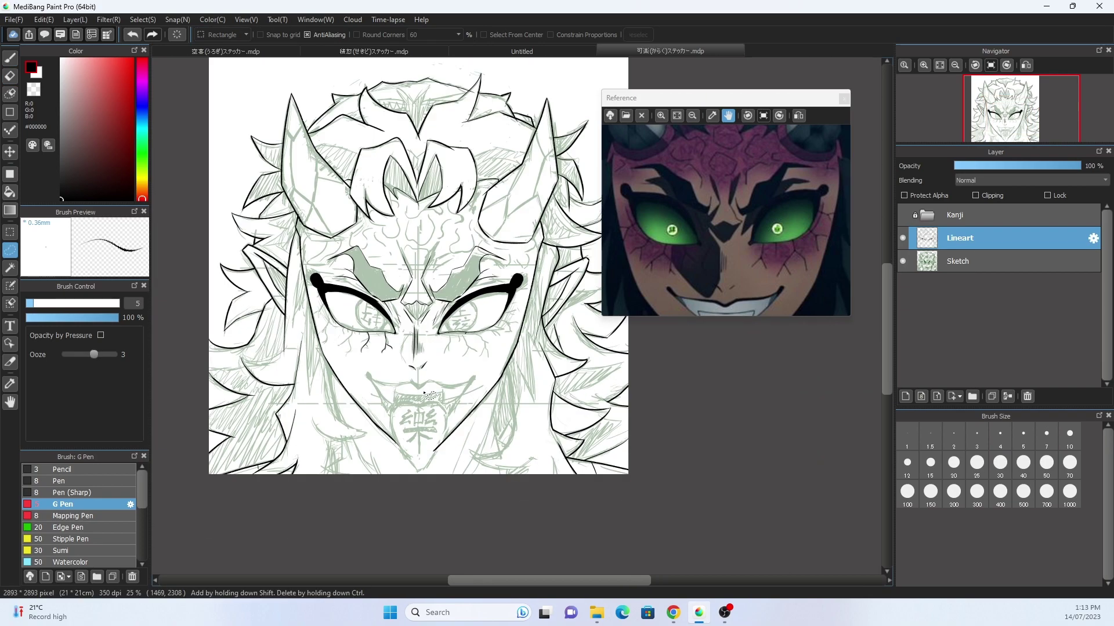
key(ctrl+d)
Ink the curved hair locks beside the left side of the jaw with the G Pen at sizes 7 and 10.
key(p)
scroll(492, 386, up, 1)
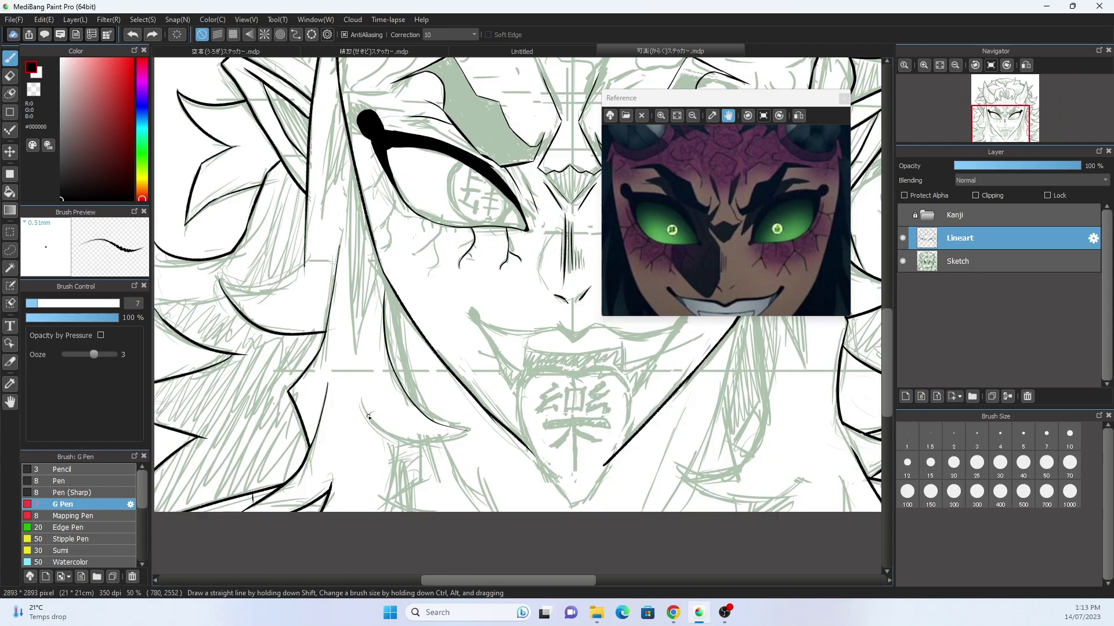
scroll(368, 417, up, 1)
drag(452, 377, 461, 392)
scroll(458, 386, down, 1)
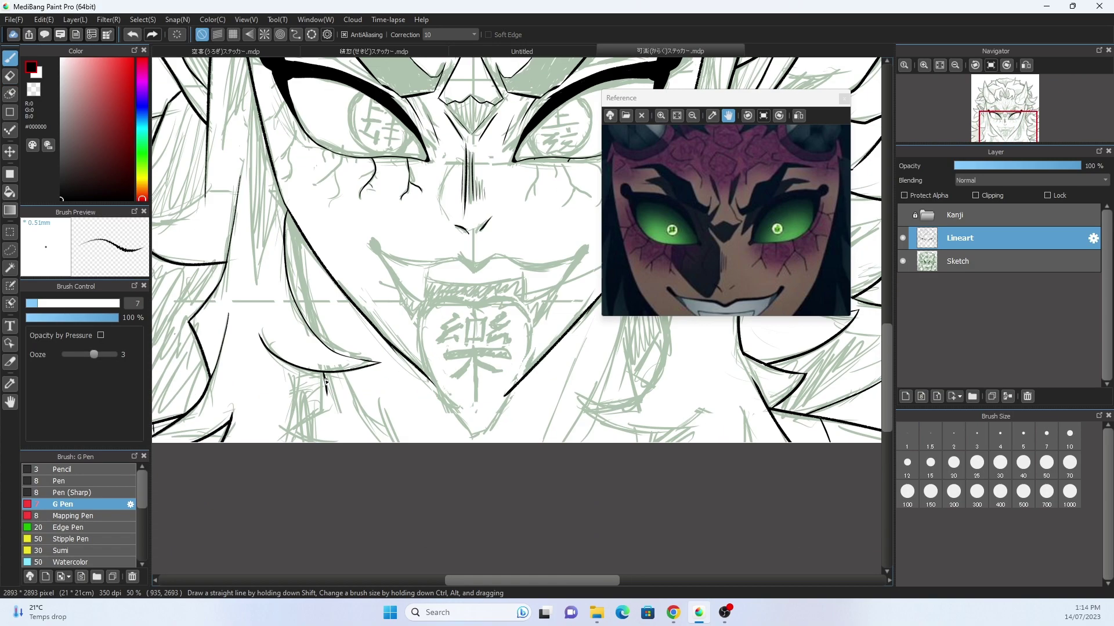
scroll(274, 440, up, 1)
mouse_move(256, 200)
mouse_down()
mouse_move(273, 348)
mouse_move(256, 198)
mouse_up()
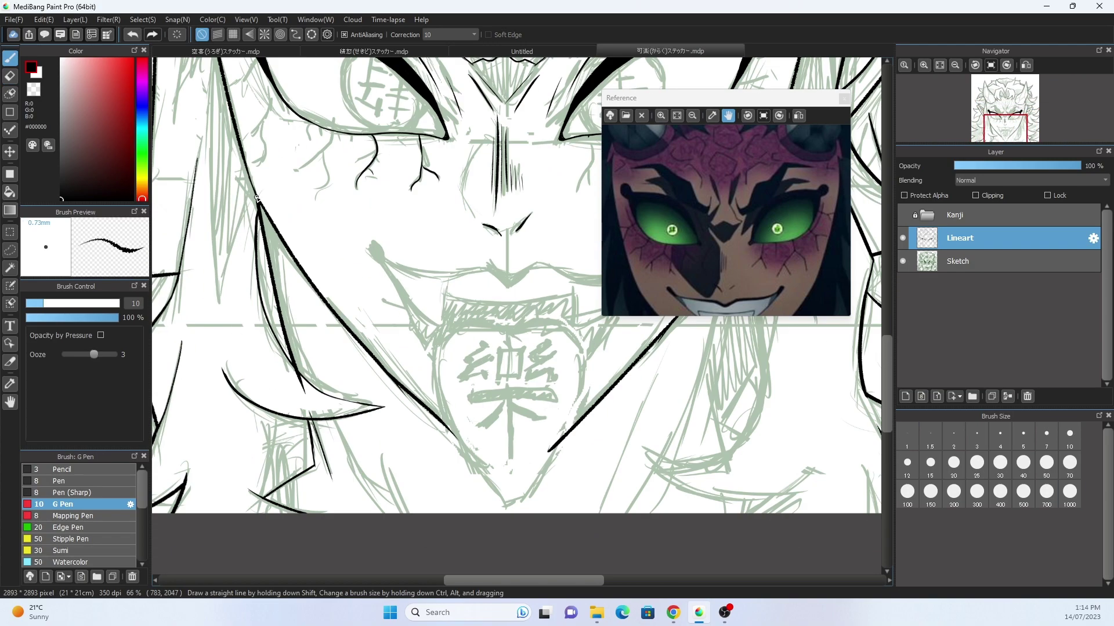
Ink the sides and pointed tip of the hanging tongue with the G Pen at size 10 and erase the overlapping line ends.
scroll(348, 438, right, 3)
scroll(376, 448, down, 1)
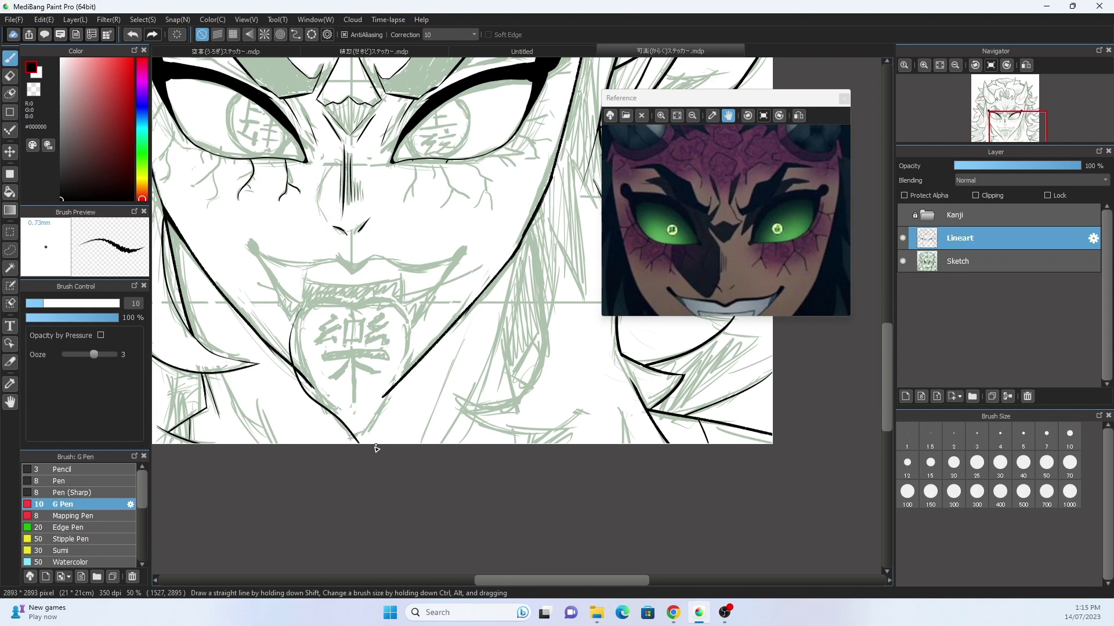
key(e)
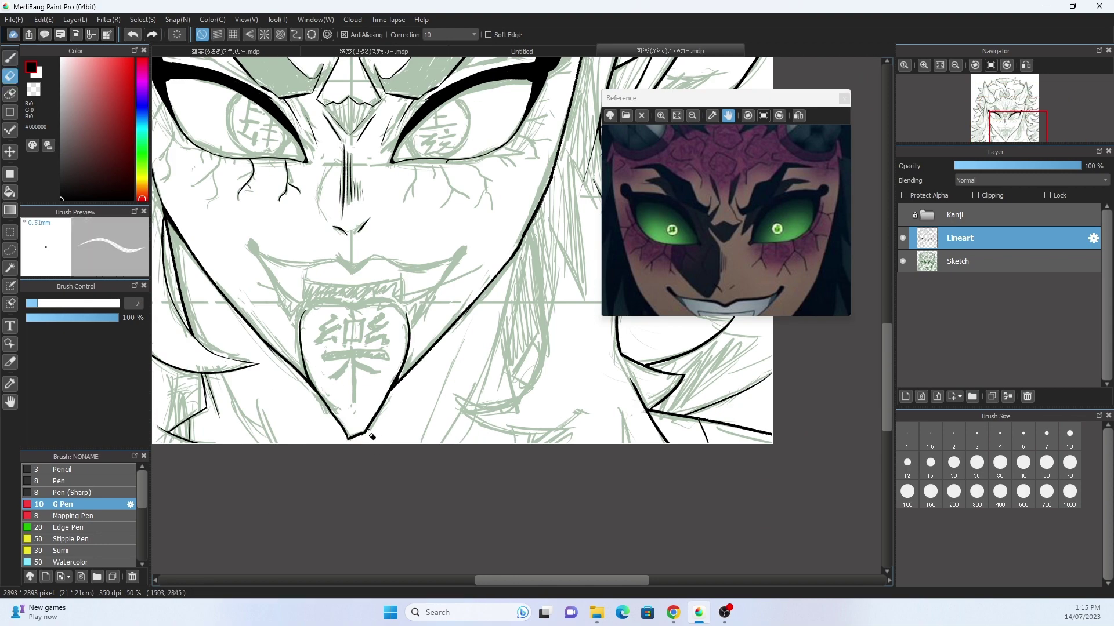
scroll(289, 340, down, 1)
key(p)
scroll(289, 340, up, 2)
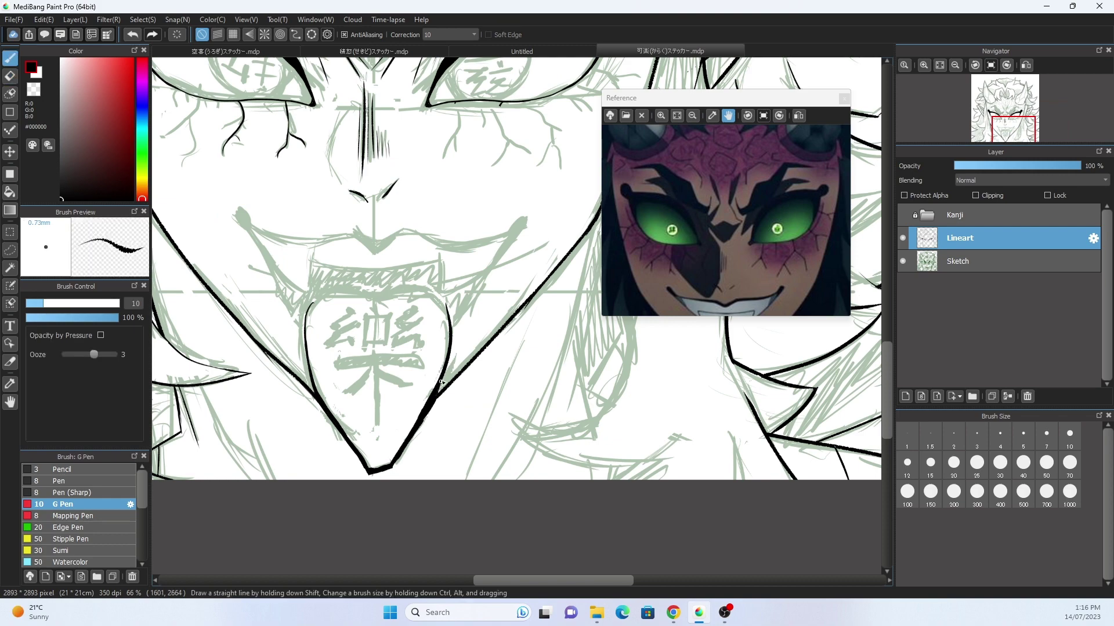
Ink the long hair strand beside the right side of the jaw and the thin neck lines with the G Pen at size 10.
scroll(398, 460, down, 2)
drag(505, 281, 485, 379)
scroll(487, 377, up, 2)
drag(486, 268, 403, 473)
scroll(475, 395, down, 1)
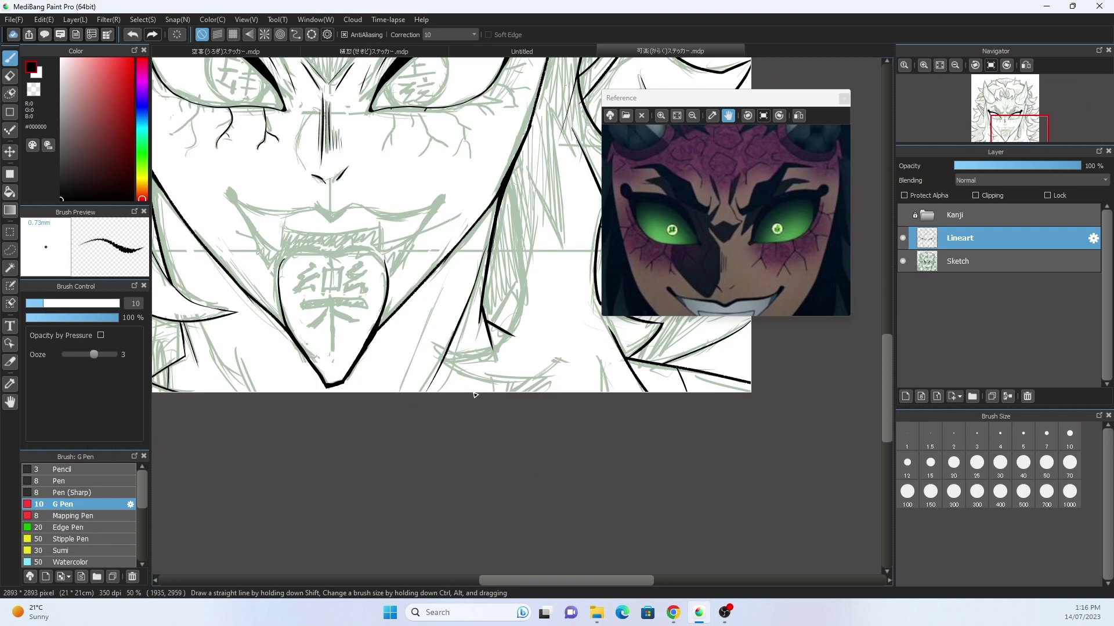
Ink the curved hair tips to the right of the chin with the G Pen at size 7 and erase the overlapping strokes.
key(e)
key(p)
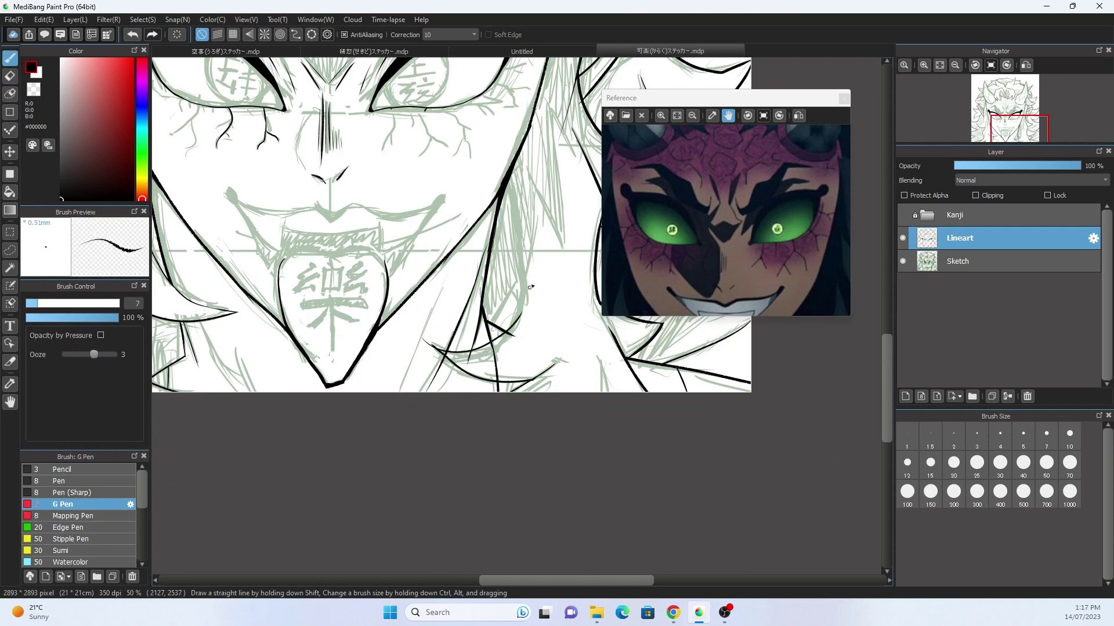
key(e)
scroll(457, 336, up, 2)
scroll(456, 336, down, 2)
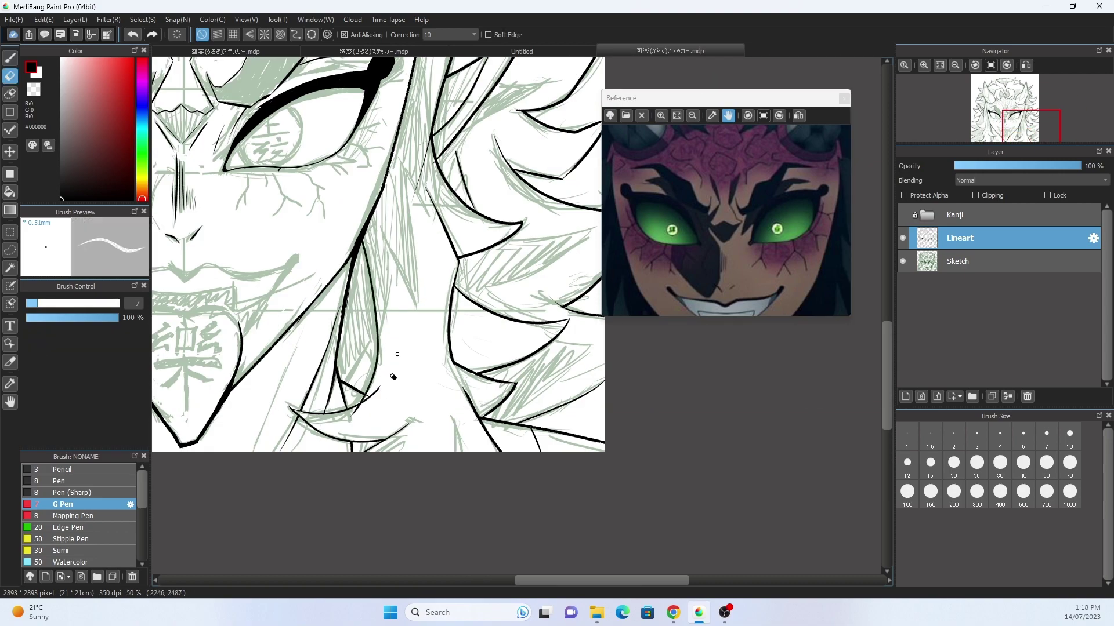
key(p)
scroll(348, 441, up, 2)
scroll(377, 464, down, 3)
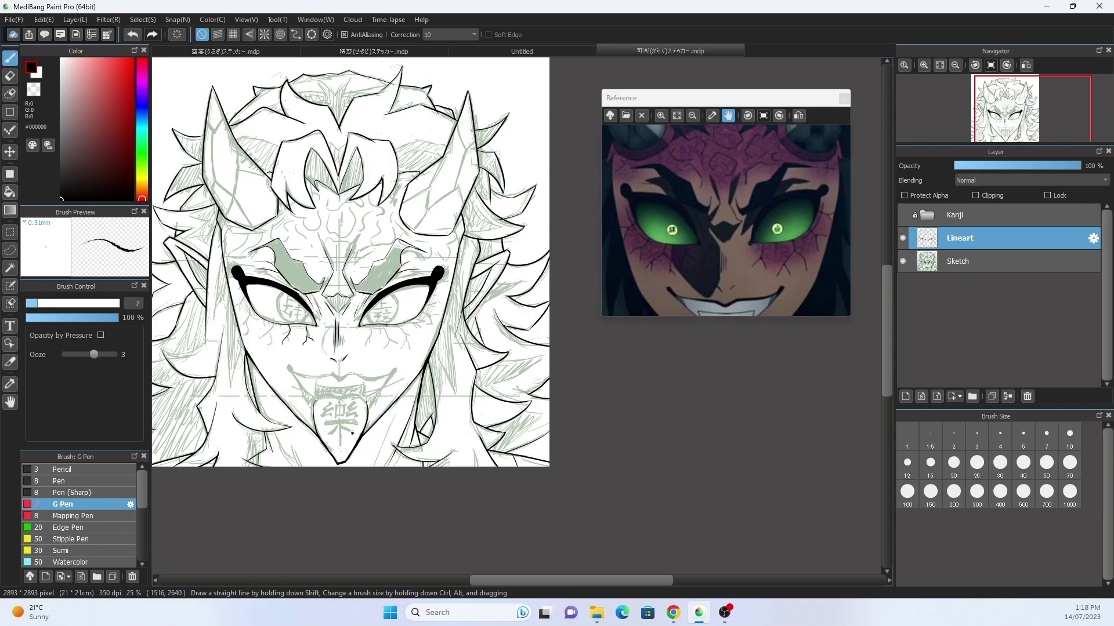
Ink the jagged crack lines inside both horns with the G Pen at size 7.
scroll(422, 503, up, 1)
scroll(422, 503, down, 2)
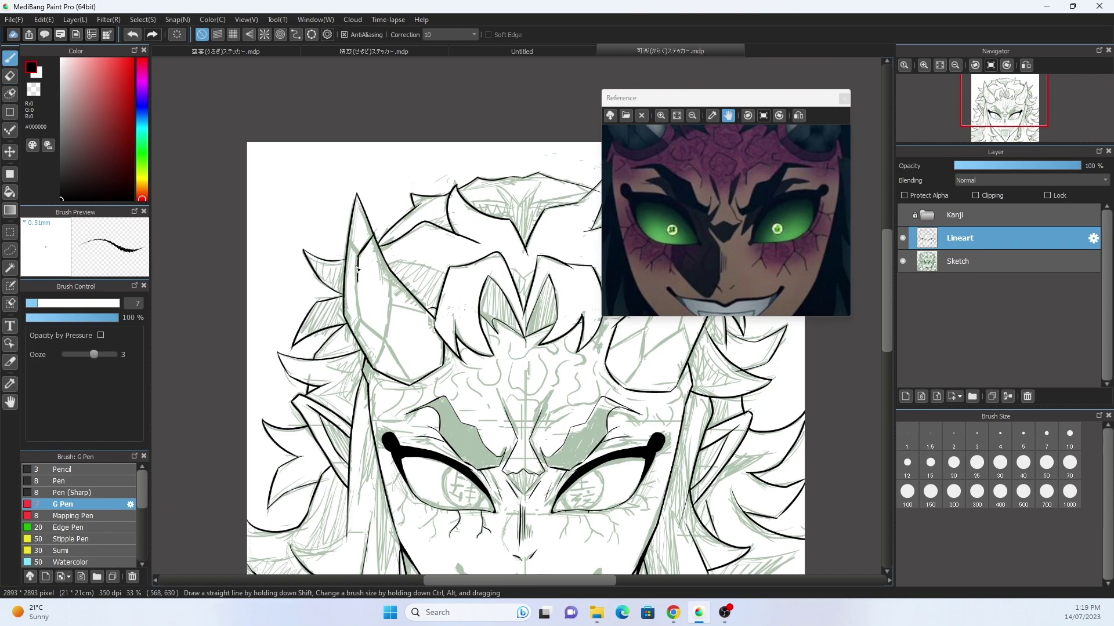
scroll(512, 353, right, 3)
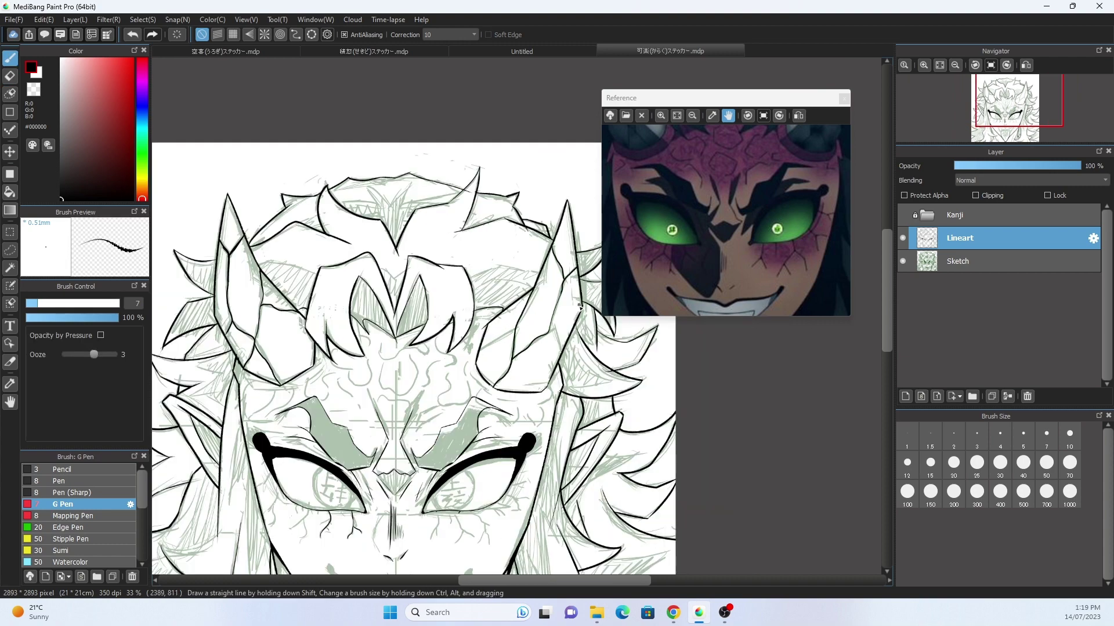
Ink the round iris outline in each eye and erase the parts that overlap the eyelid lines.
scroll(364, 232, up, 3)
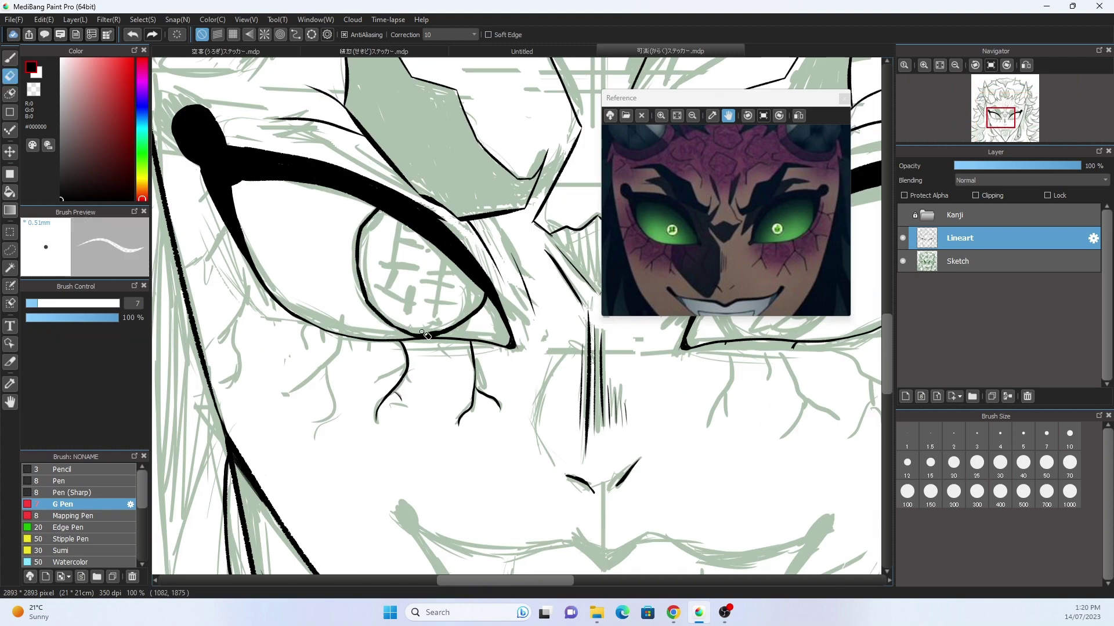
scroll(525, 265, right, 5)
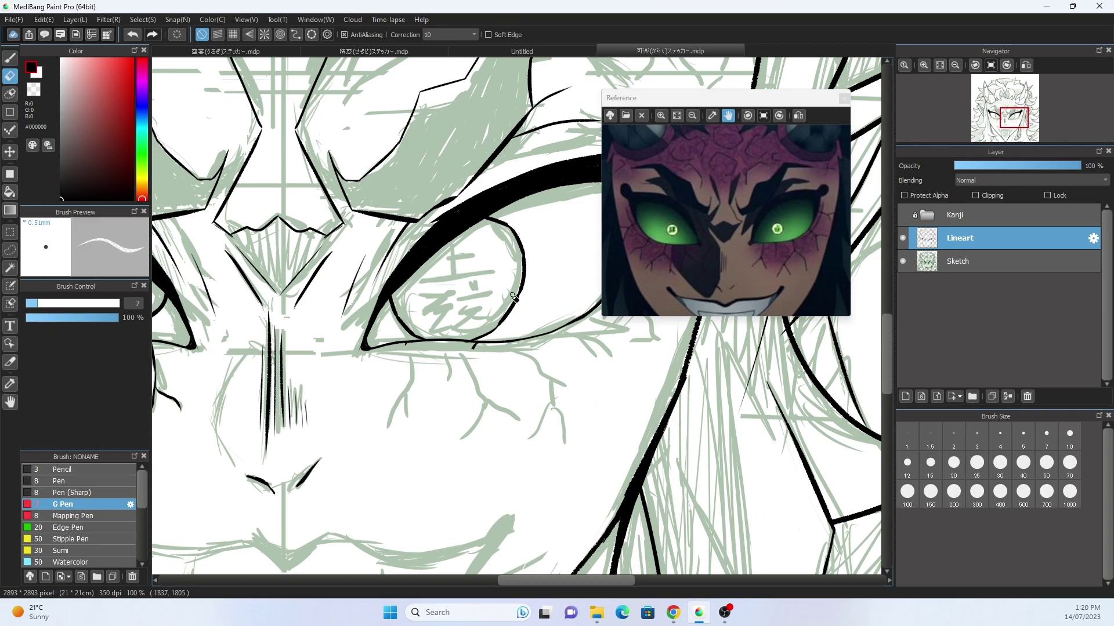
scroll(301, 348, down, 2)
Ink the grinning mouth's corners, slanted sides and upper lip line, thickening the central dip with the G Pen at size 7.
drag(288, 321, 301, 348)
scroll(307, 360, up, 3)
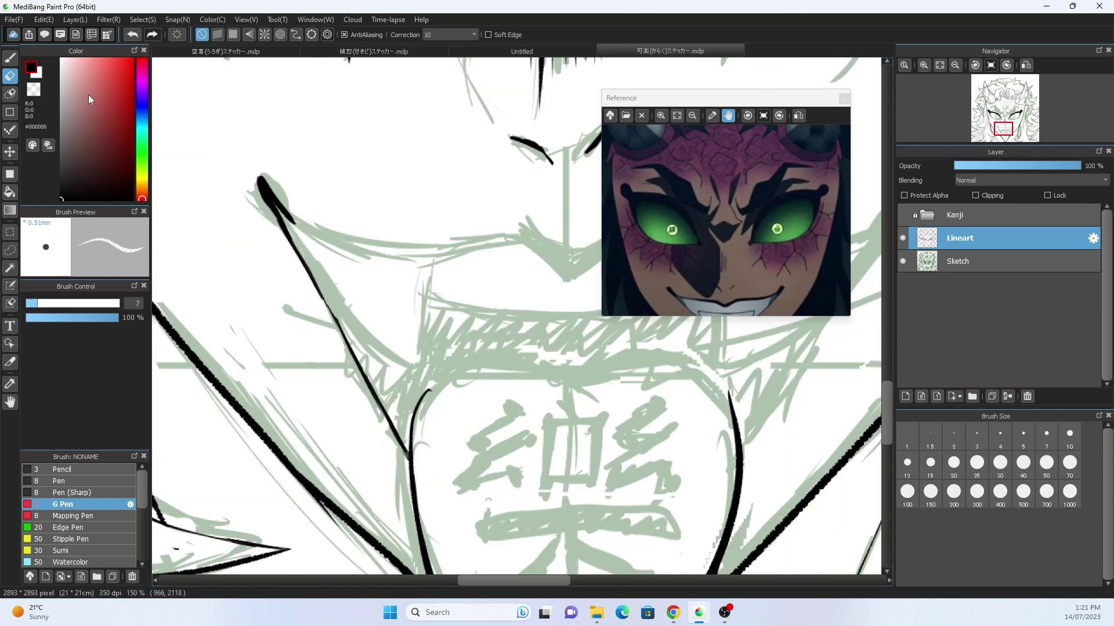
scroll(301, 226, down, 3)
scroll(348, 243, up, 2)
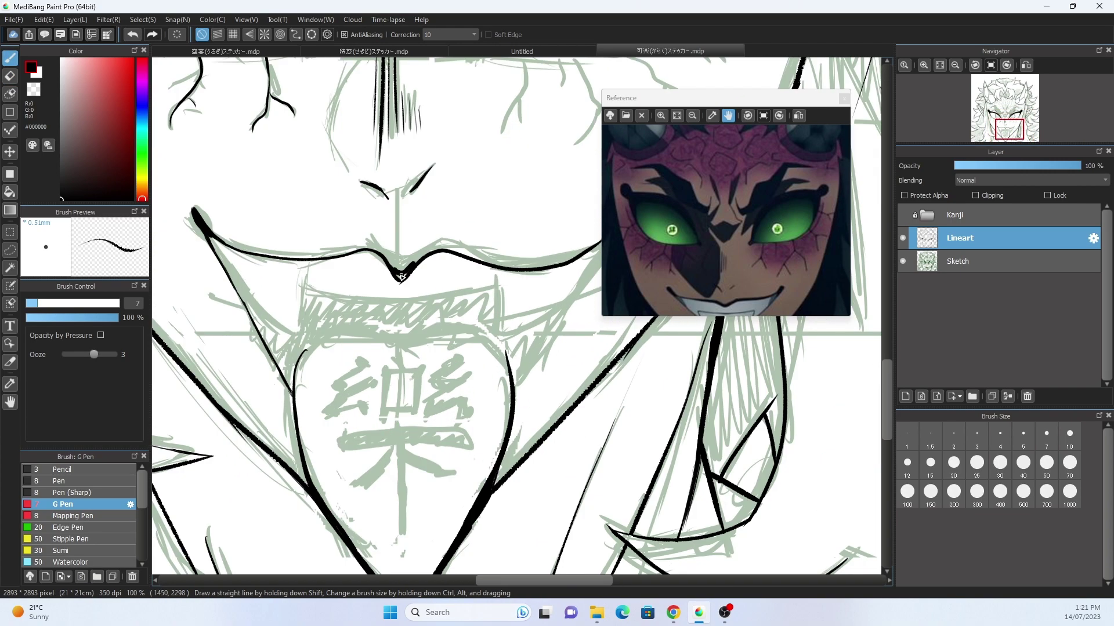
drag(432, 252, 399, 274)
drag(342, 251, 406, 270)
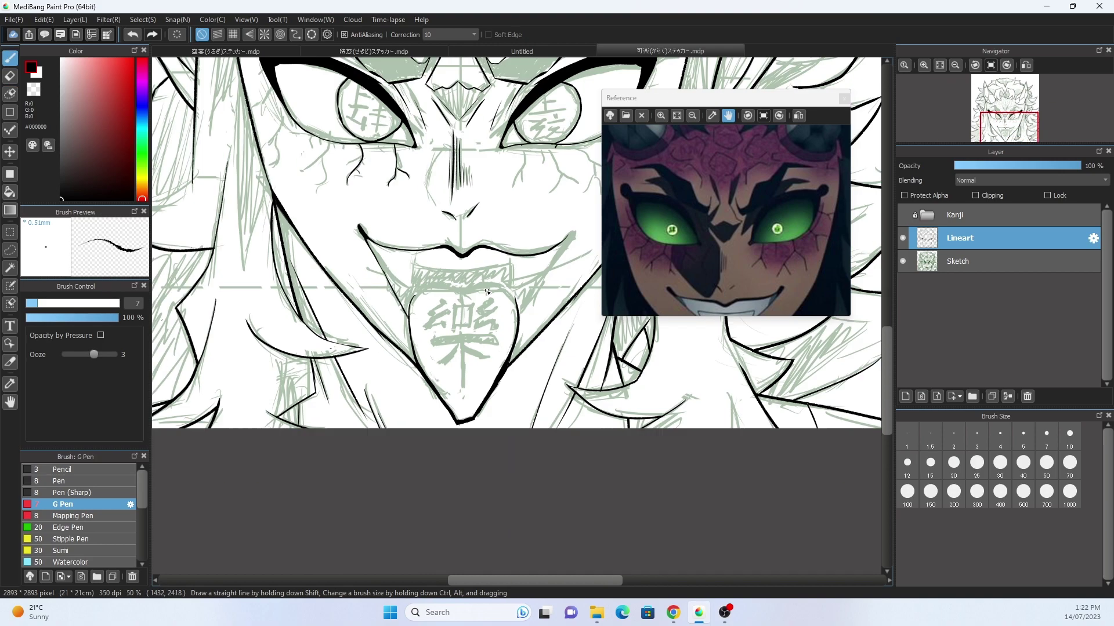
drag(365, 380, 456, 261)
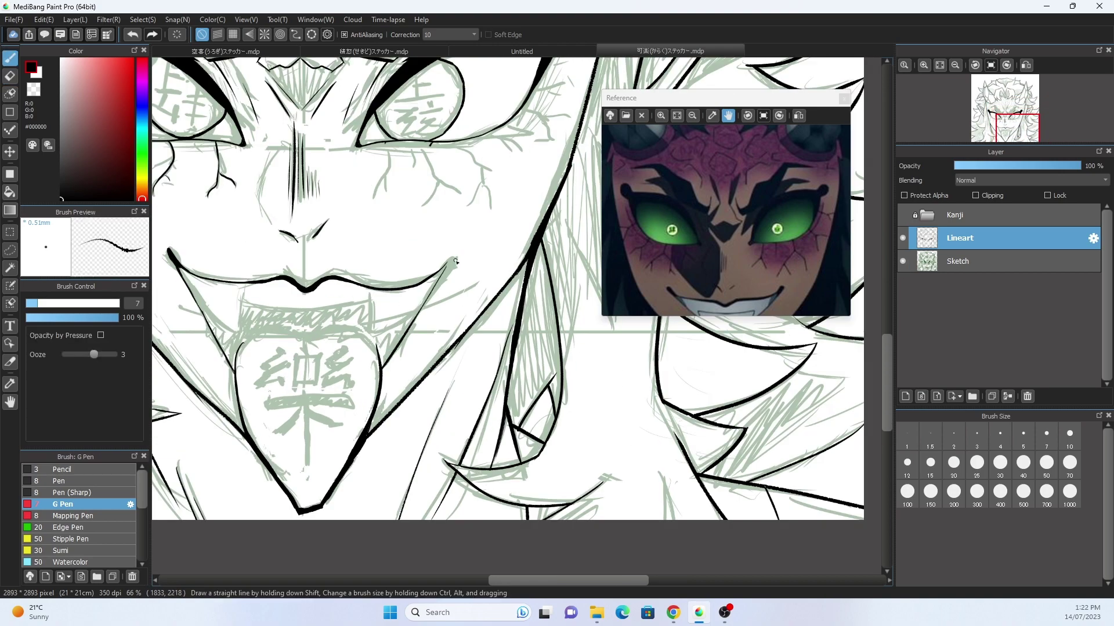
Ink the fangs, teeth edge and heart-shaped top of the tongue, erase stray overlaps, and check the line art with the sketch hidden.
scroll(379, 335, up, 4)
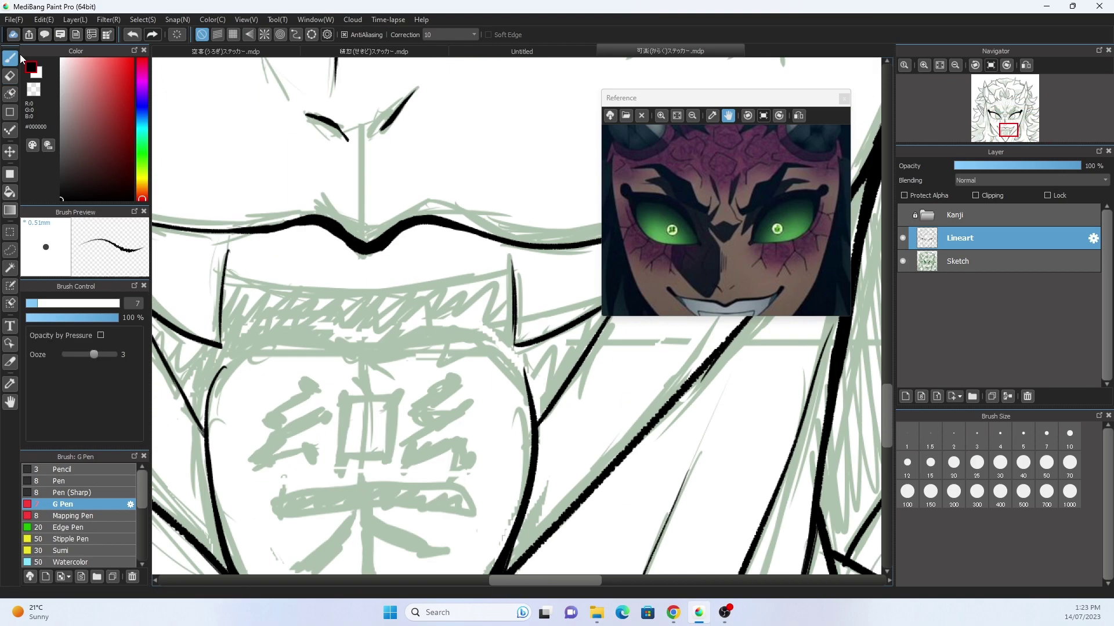
key(ctrl+z)
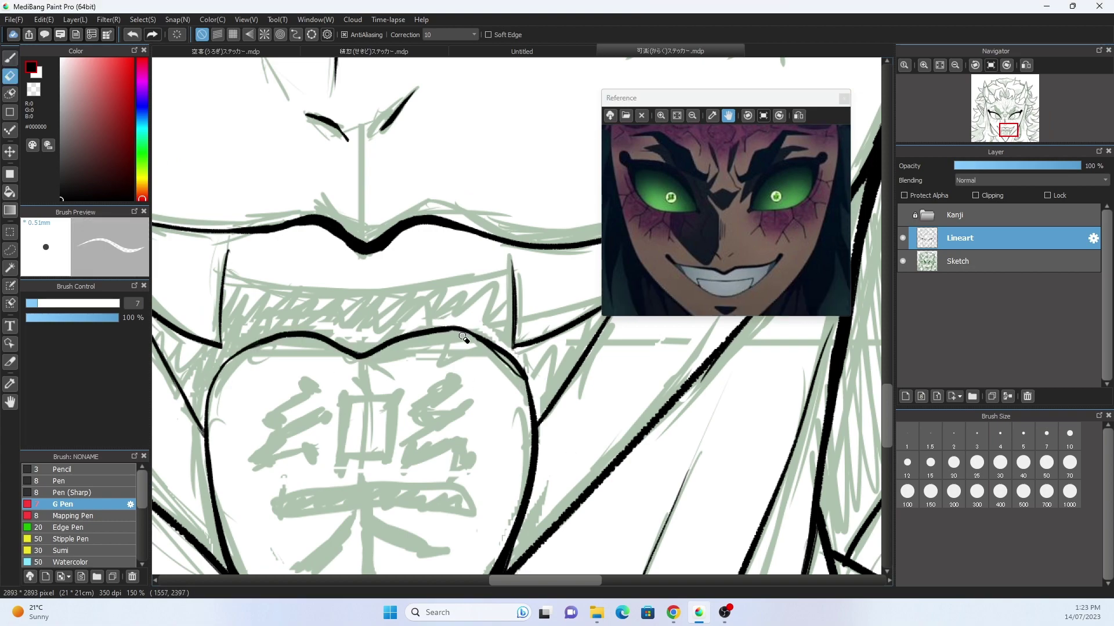
key(e)
scroll(322, 256, down, 6)
scroll(322, 256, up, 3)
scroll(362, 327, down, 4)
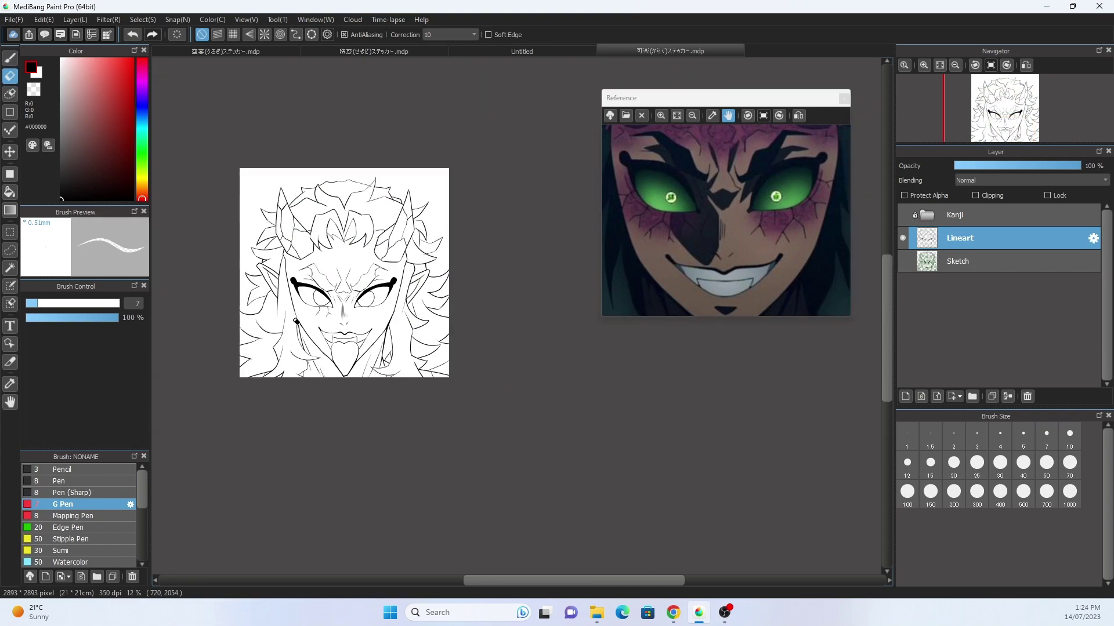
scroll(362, 327, up, 4)
scroll(362, 327, down, 4)
scroll(362, 327, up, 5)
Ink the bold kanji on the tongue over the sketched character with the G Pen at size 7.
key(b)
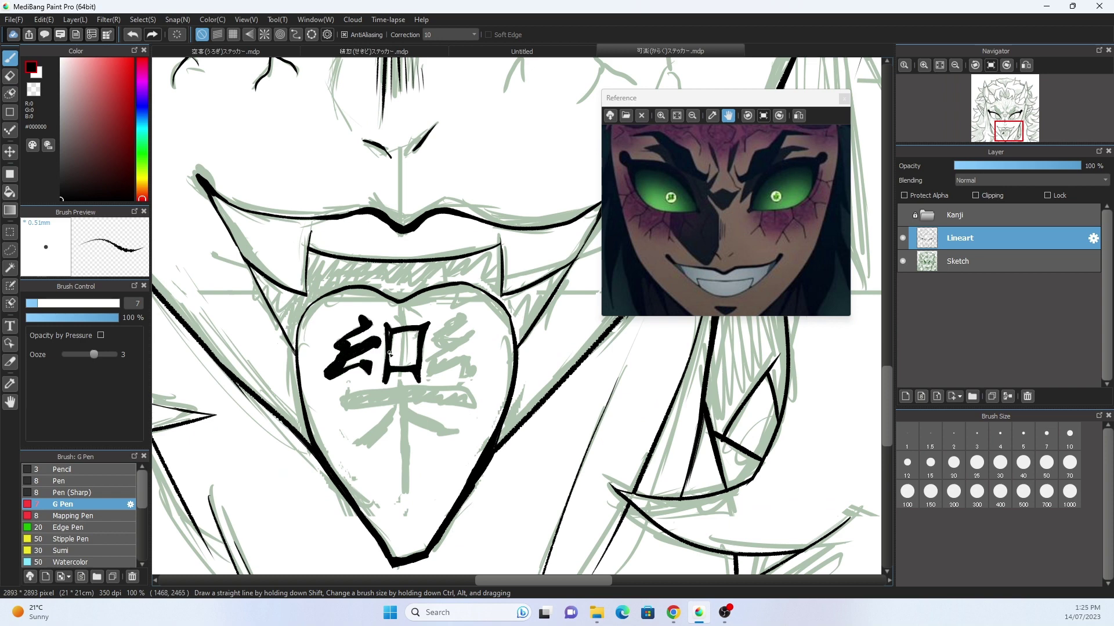
scroll(858, 407, down, 3)
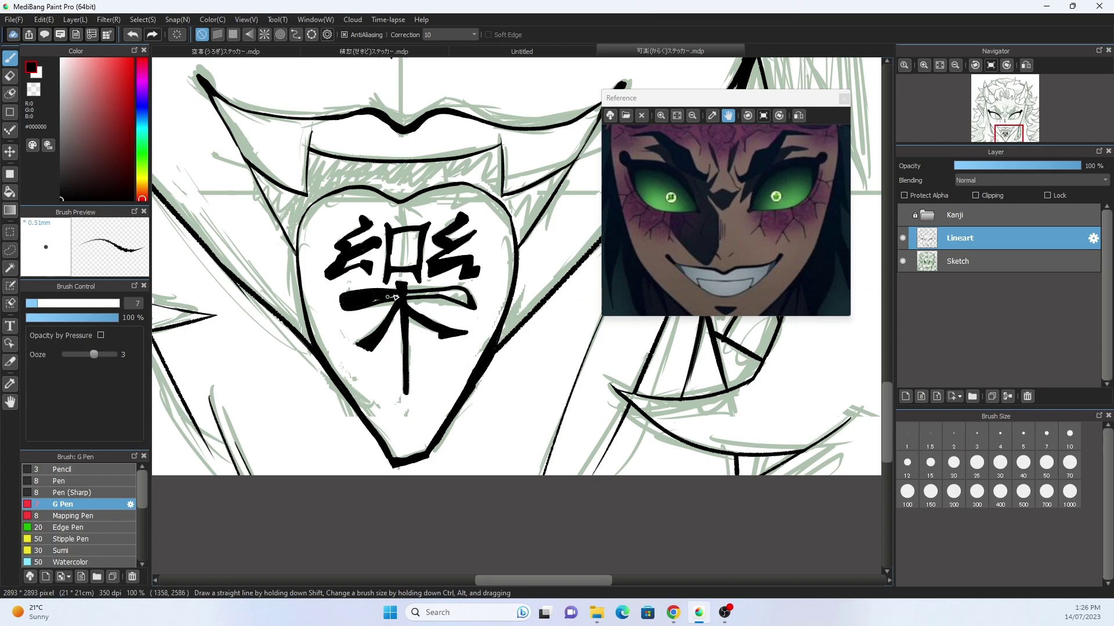
scroll(389, 297, down, 4)
scroll(460, 248, up, 4)
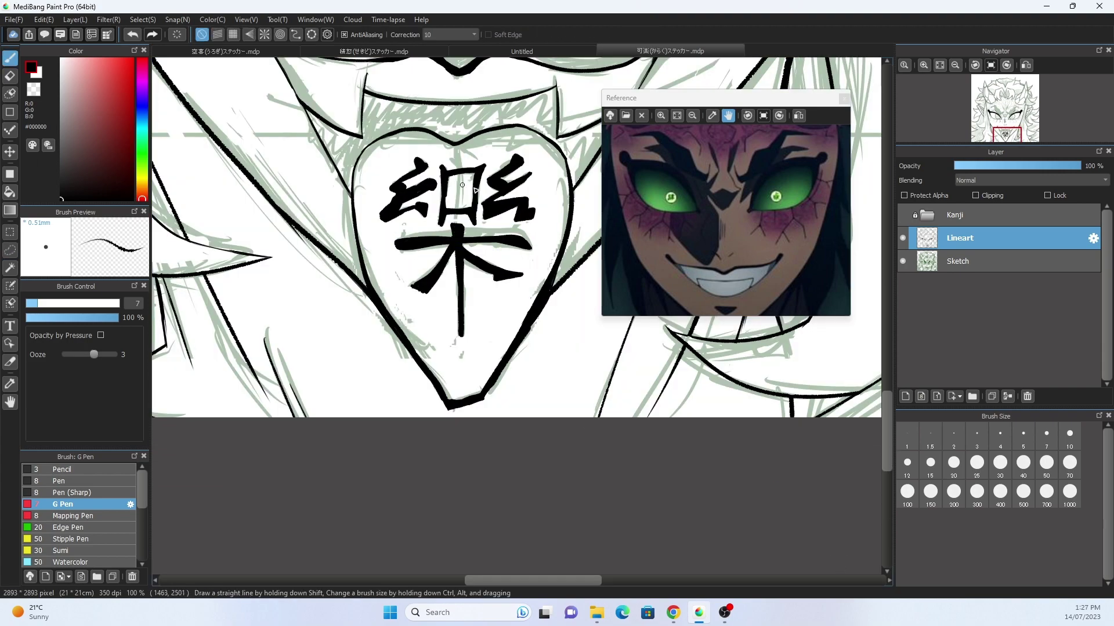
Ink the winding veins across the forehead over the sketch with the G Pen at size 7.
scroll(462, 185, down, 3)
scroll(443, 244, down, 2)
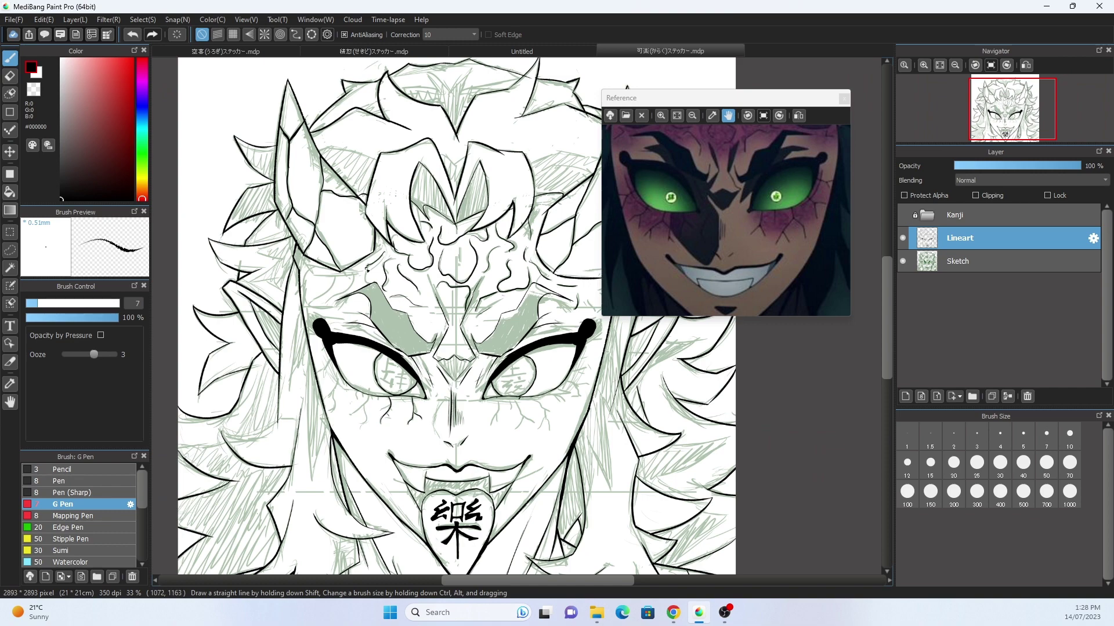
scroll(312, 313, down, 1)
scroll(312, 355, up, 1)
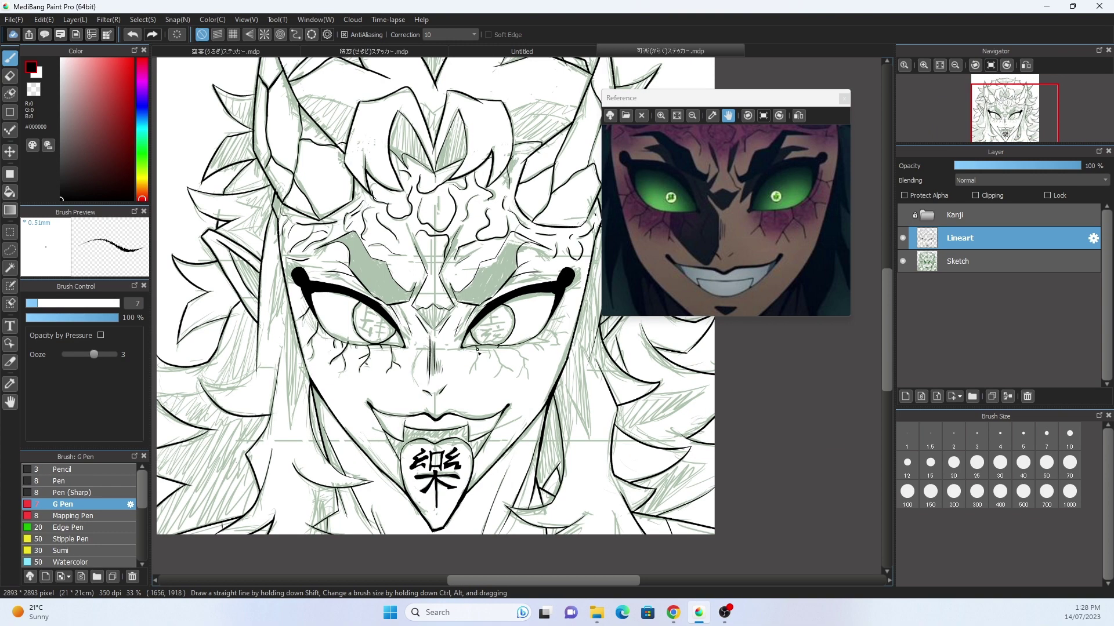
Ink the remaining branching veins under both eyes and the kanji inside both irises with the G Pen at size 7.
scroll(362, 249, up, 3)
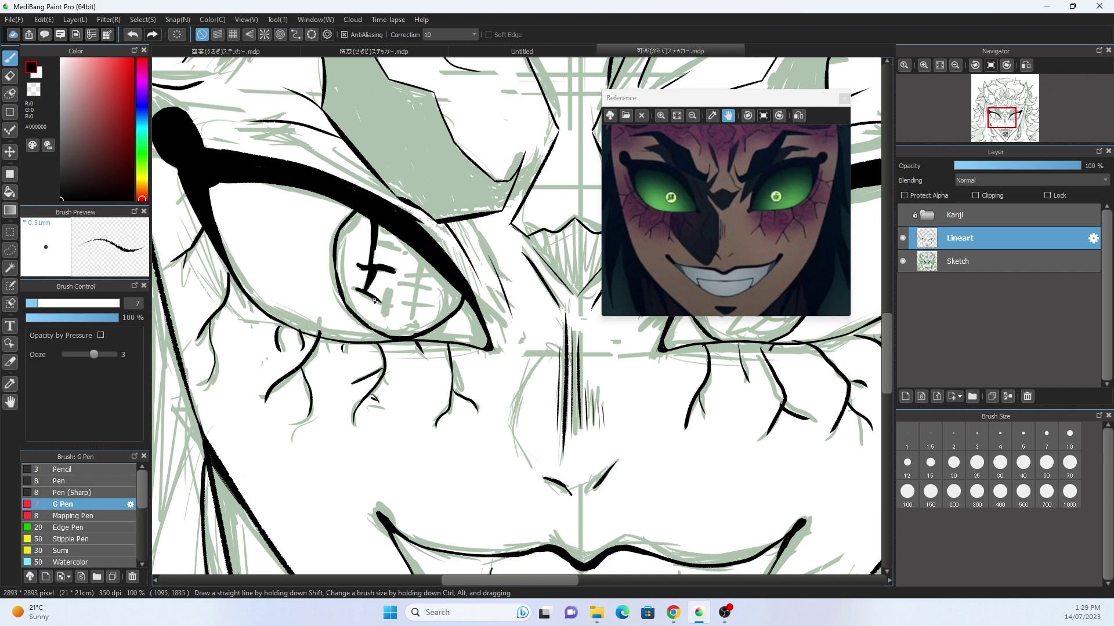
scroll(432, 257, down, 3)
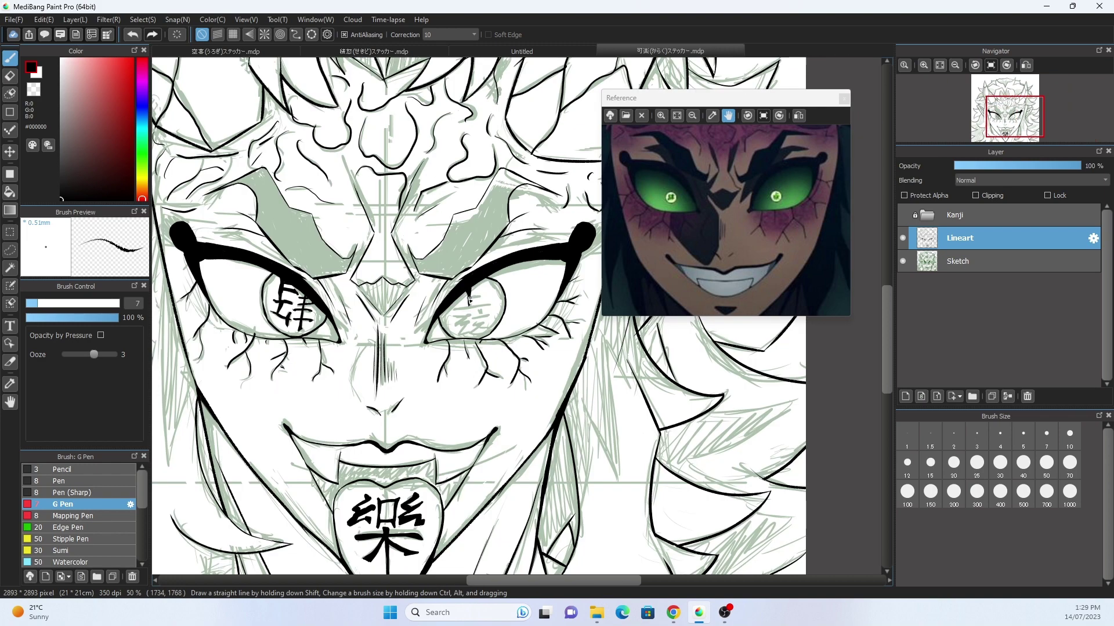
scroll(547, 265, up, 4)
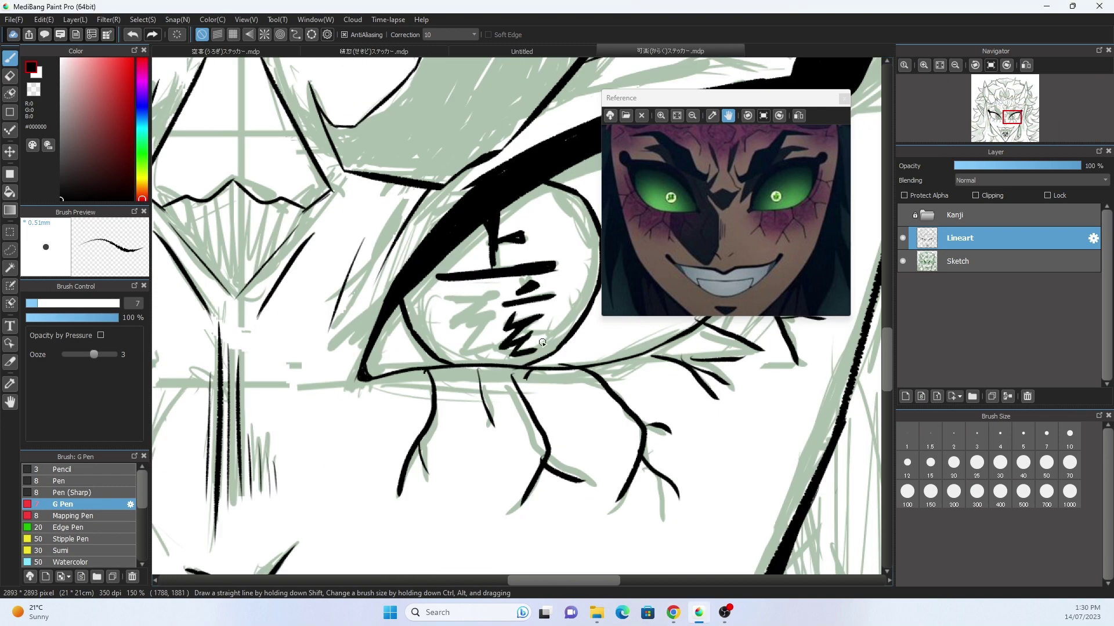
scroll(483, 353, down, 4)
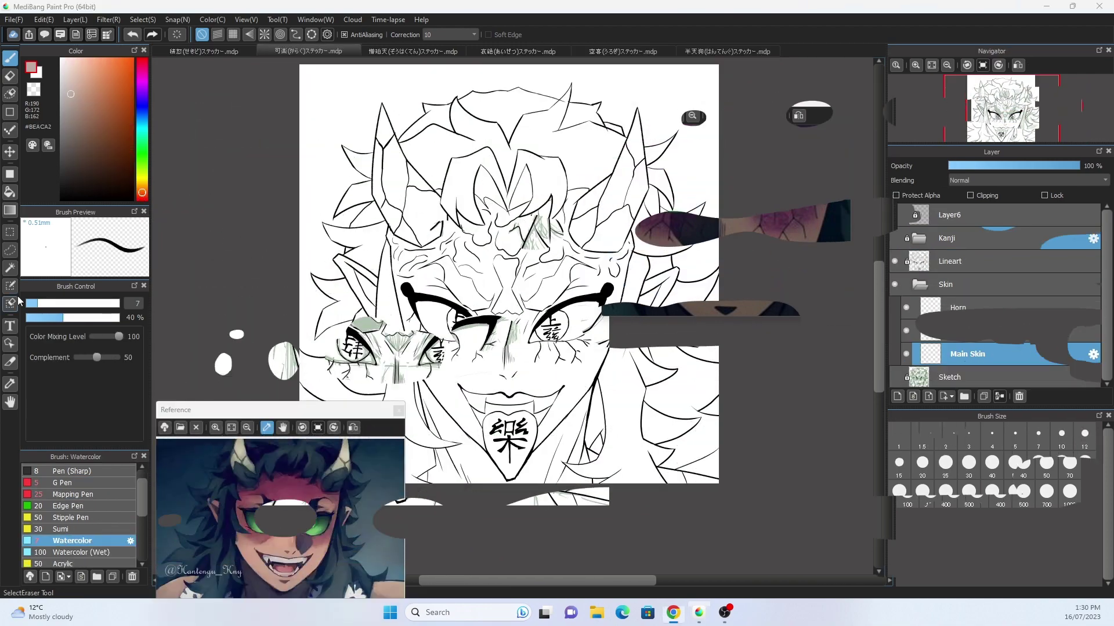
Select all the face and neck skin areas inside the line art with the Magic Wand on the Main Skin layer.
click(10, 268)
click(441, 360)
scroll(460, 353, up, 3)
scroll(460, 353, down, 4)
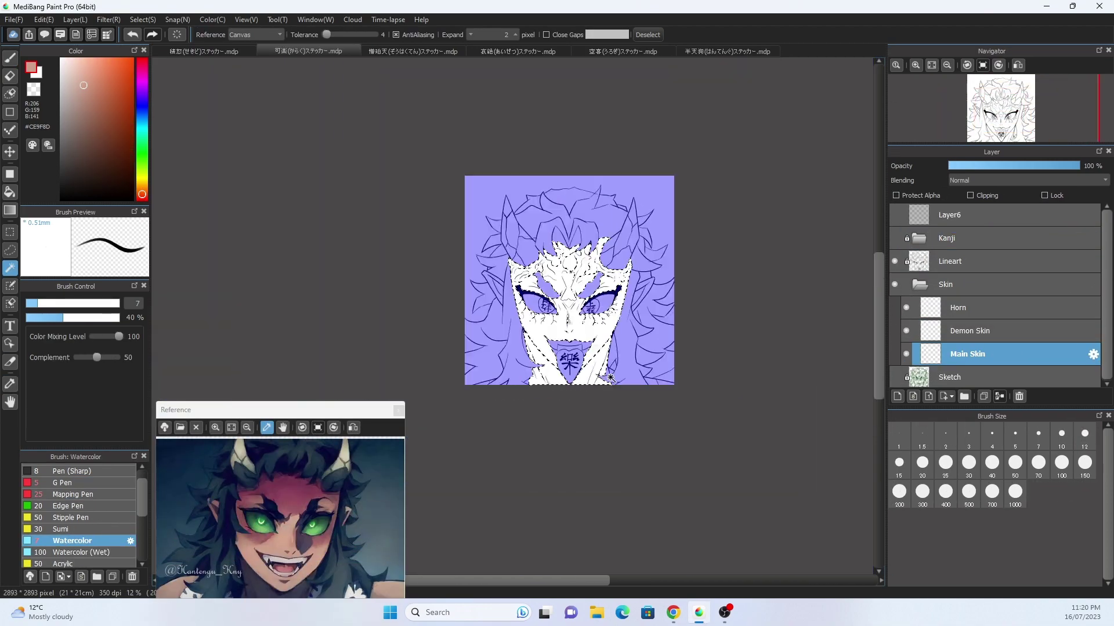
scroll(459, 353, up, 3)
scroll(460, 354, up, 4)
scroll(497, 291, down, 4)
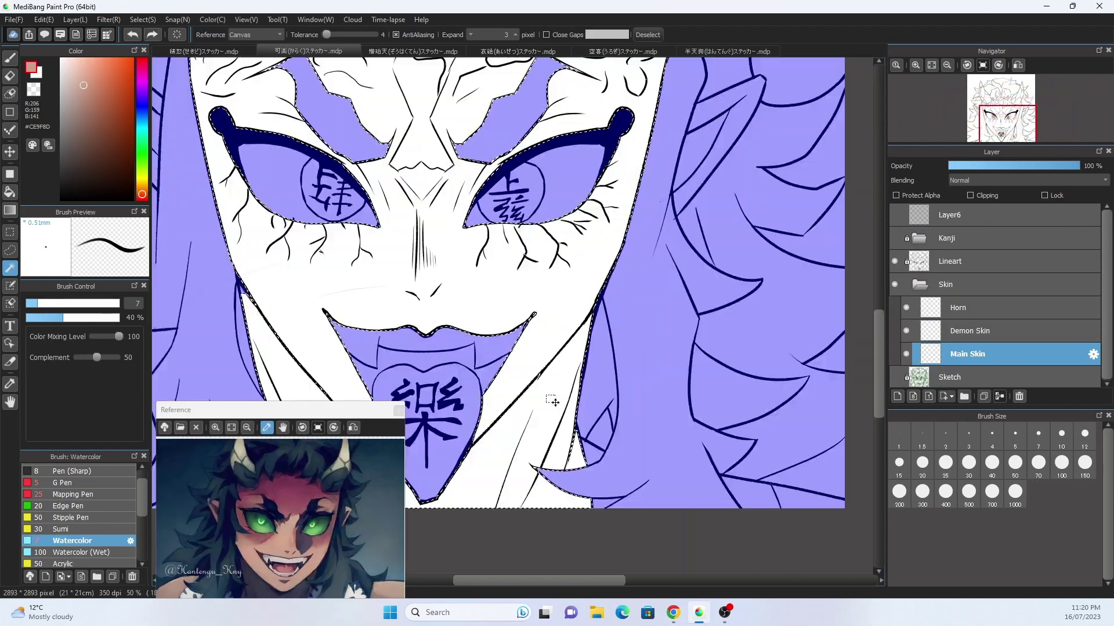
Sample the skin tone #CCA190 from the reference and fill the selected face and neck with the Watercolor brush at size 70.
key(x)
key(b)
click(285, 512)
click(1039, 462)
mouse_move(458, 232)
mouse_down()
mouse_move(458, 354)
mouse_move(435, 455)
mouse_up()
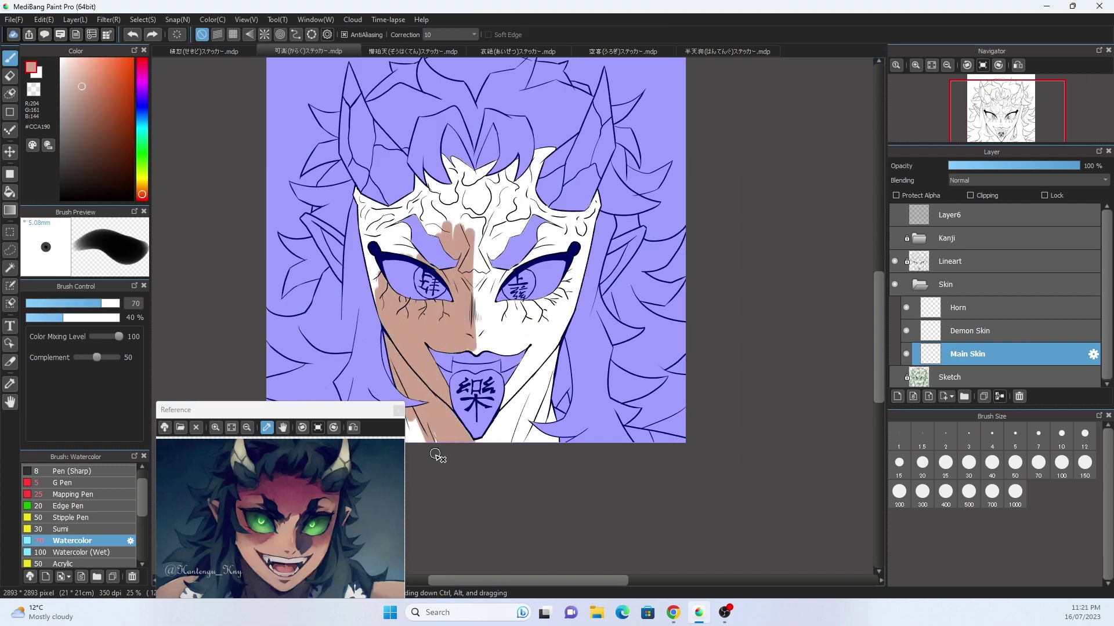
scroll(435, 455, left, 3)
mouse_move(624, 293)
mouse_down()
mouse_move(613, 429)
mouse_move(614, 290)
mouse_move(458, 232)
mouse_move(586, 244)
mouse_up()
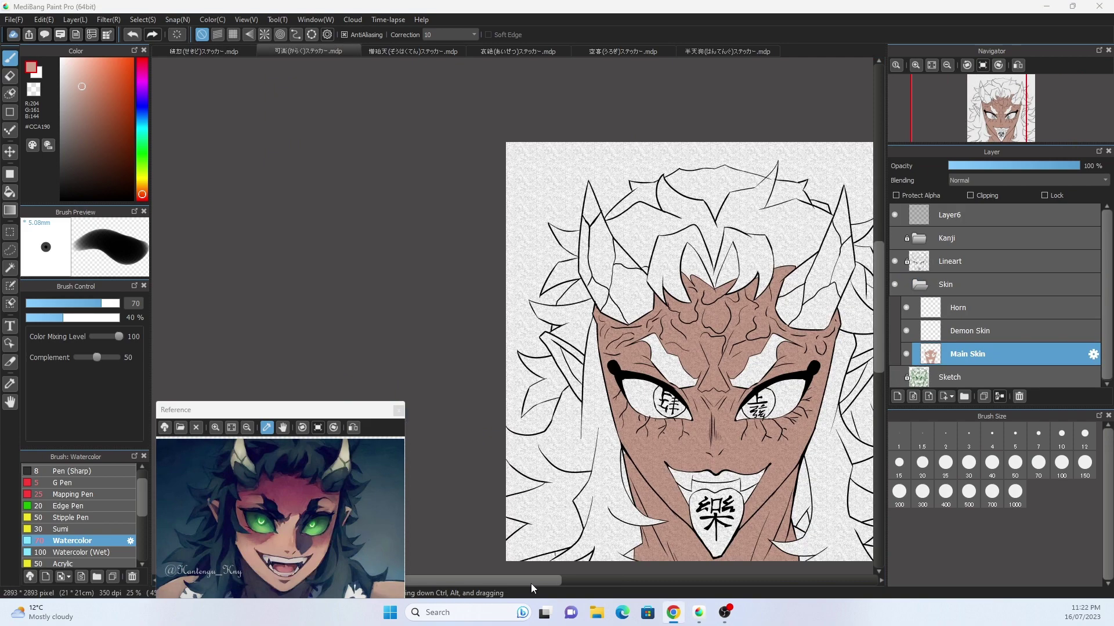
Select both pointed ears with the Magic Wand, paint them in the same skin tone at size 70, and clear the selection.
drag(531, 588, 351, 467)
key(w)
click(383, 240)
shift+click(685, 258)
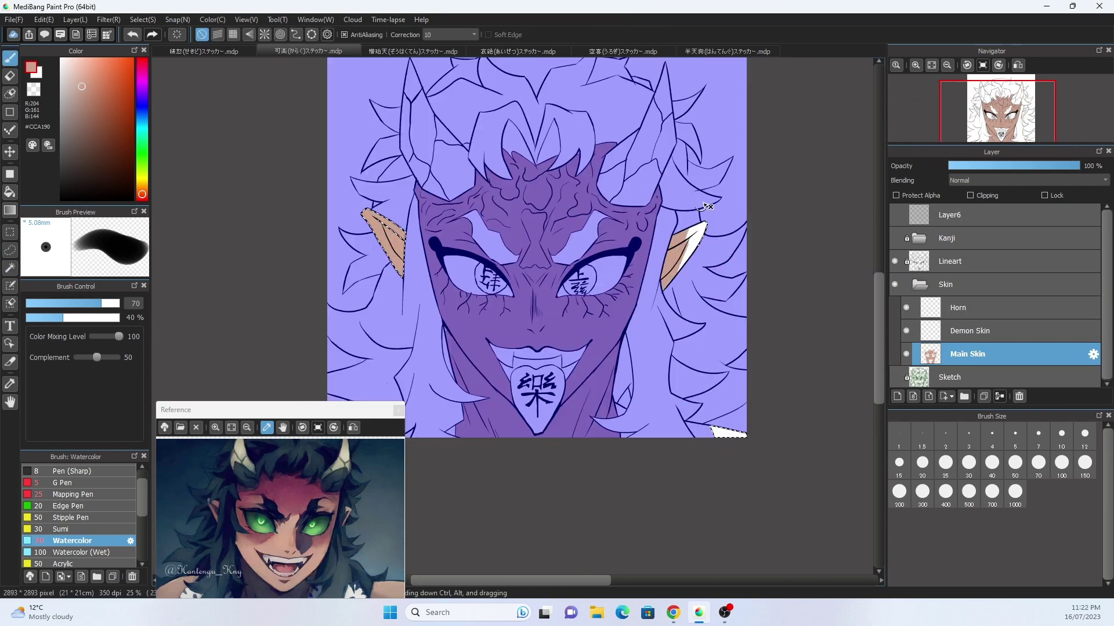
drag(617, 355, 636, 355)
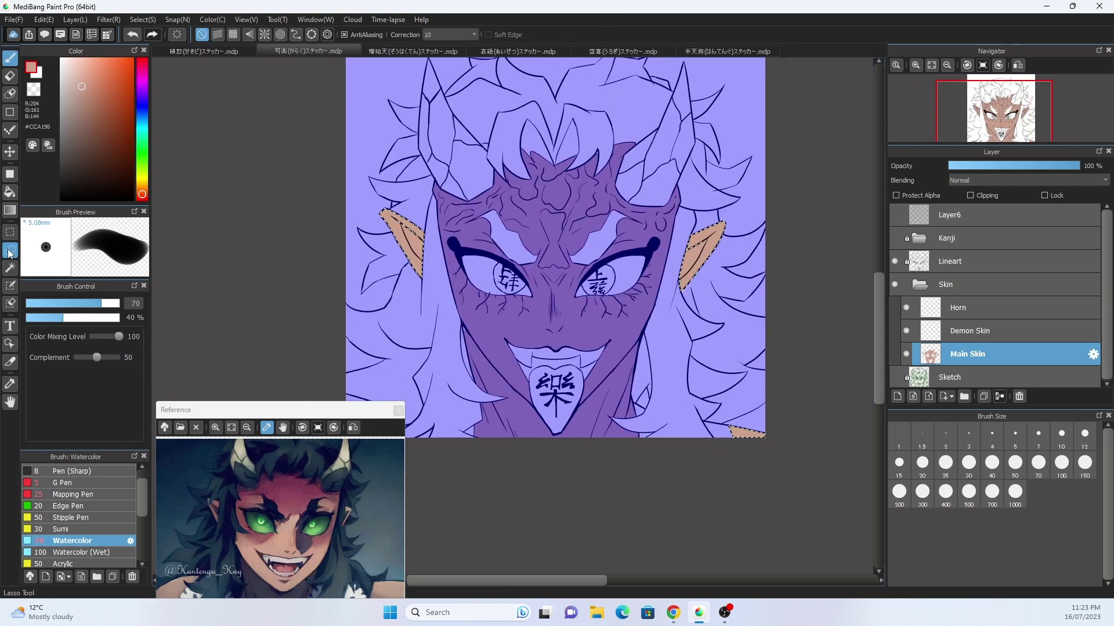
key(ctrl+d)
Select both horns, paint them grey-beige #A69786 sampled from the reference on the Demon Skin layer, and clear the selection.
click(10, 383)
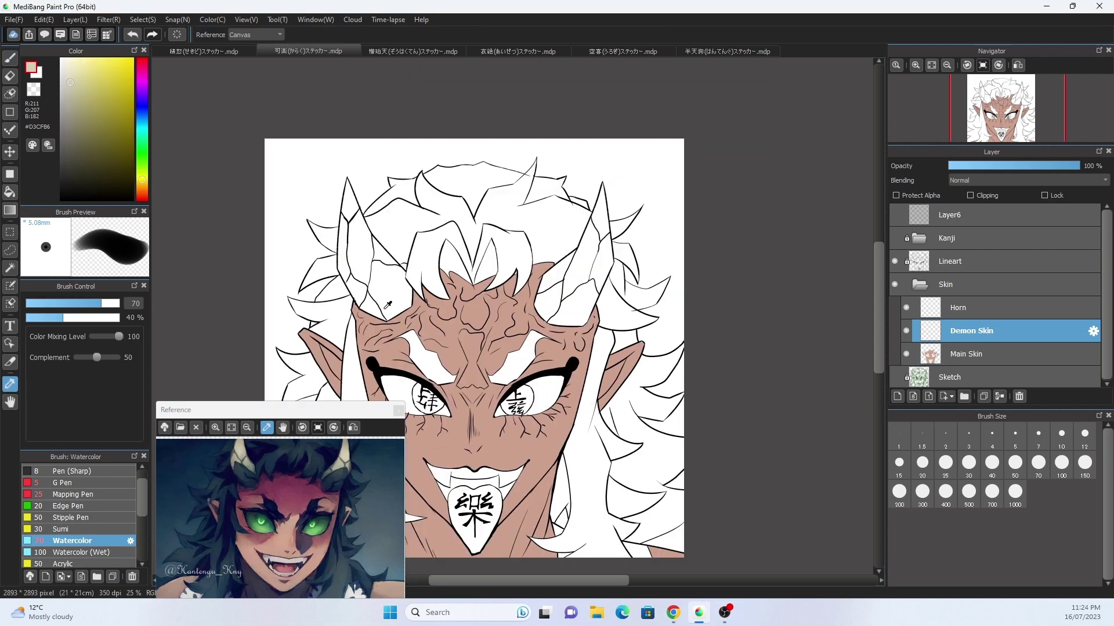
scroll(433, 295, up, 1)
click(324, 253)
key(w)
click(366, 243)
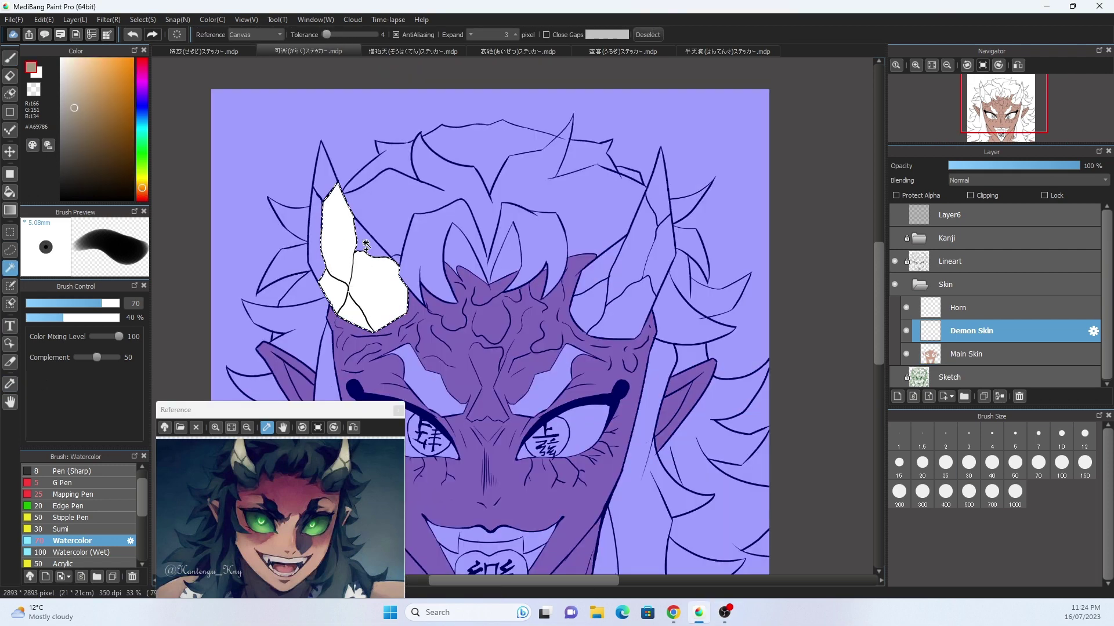
click(9, 57)
drag(325, 174, 363, 270)
key(ctrl+d)
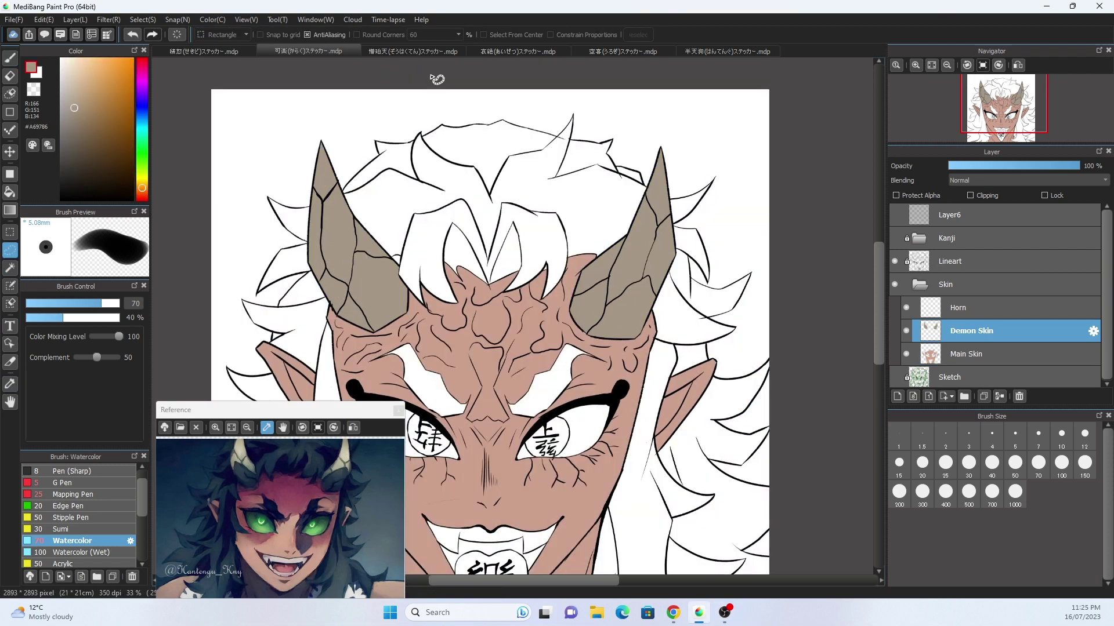
Paint both eyes green with the Watercolor brush on a new layer named Eyes, and clear the selection.
scroll(638, 290, down, 1)
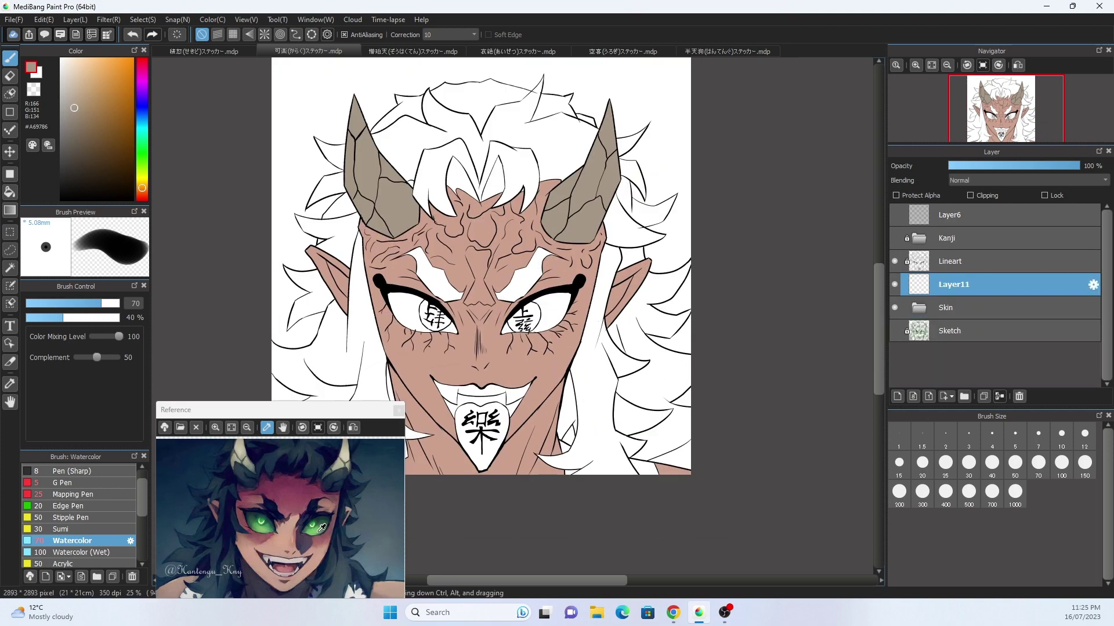
scroll(481, 261, up, 3)
drag(406, 325, 522, 342)
mouse_move(632, 342)
mouse_down()
mouse_move(748, 302)
mouse_move(766, 273)
mouse_up()
key(ctrl+d)
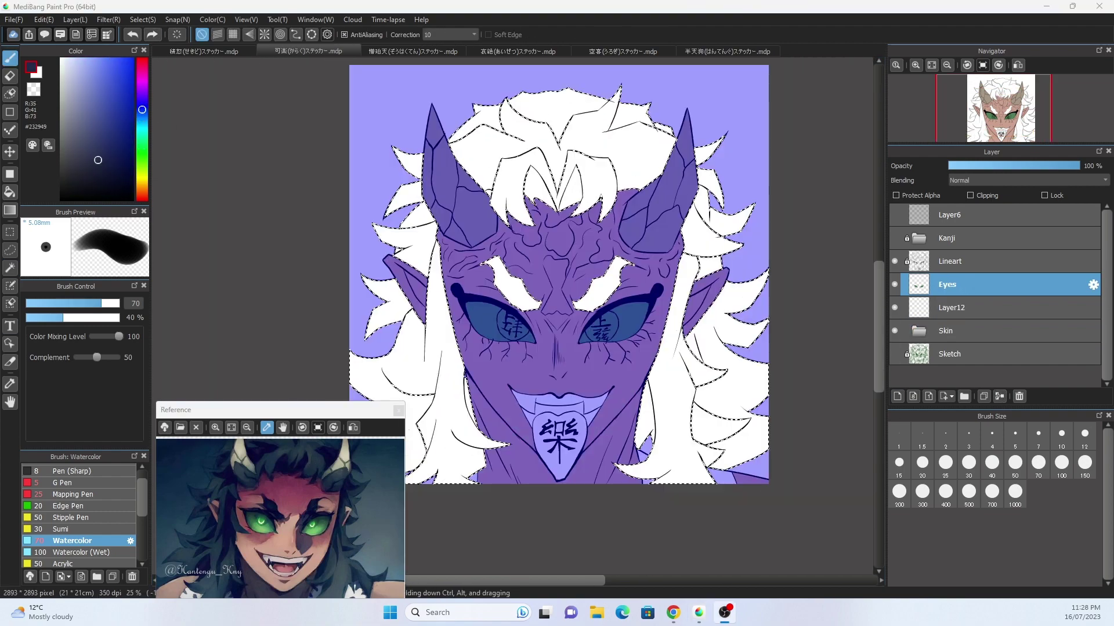
Paint the selected hair and eyebrows navy #232949 on the Eyes layer and recolour them blue-grey #36434C with the Watercolor brush at size 1000.
mouse_move(609, 145)
mouse_down()
mouse_move(597, 485)
mouse_move(385, 298)
mouse_up()
key(ctrl+d)
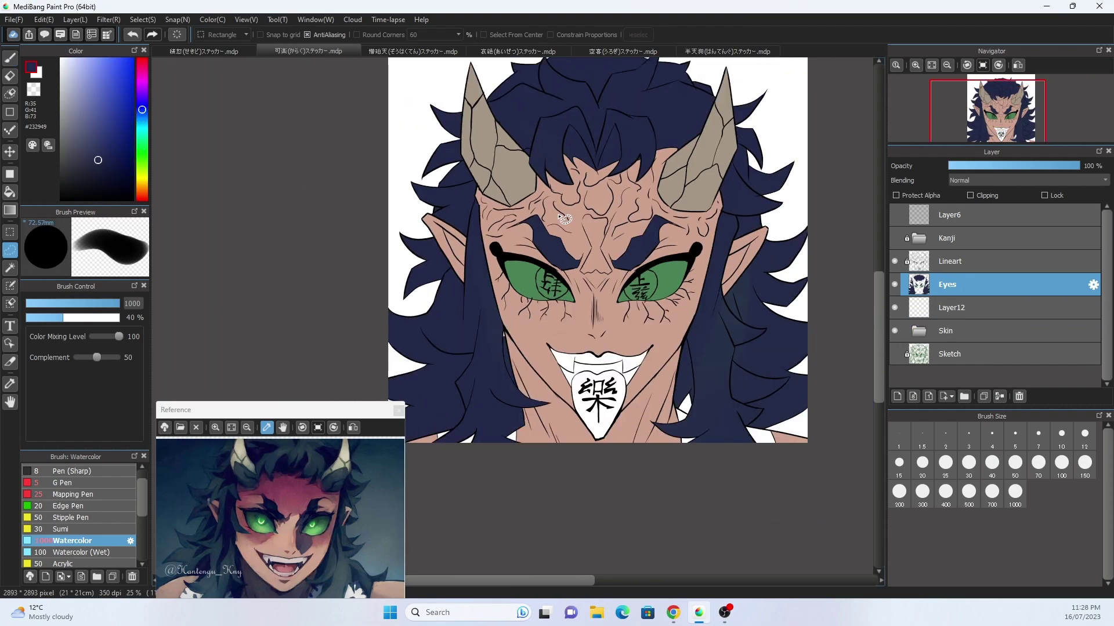
scroll(588, 405, down, 2)
key(ctrl+a)
key(b)
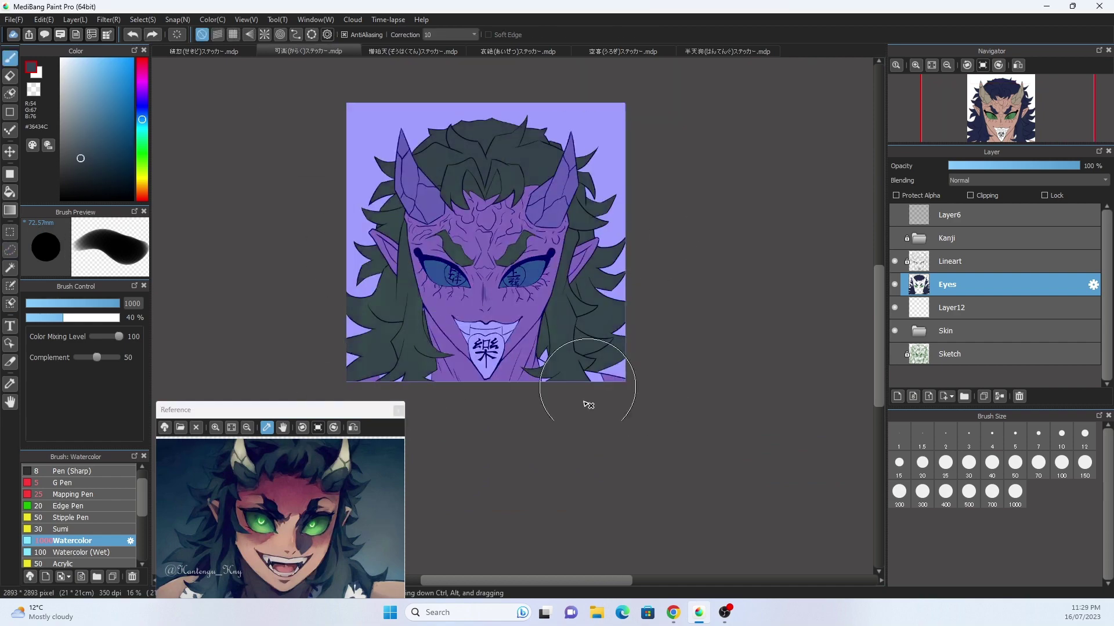
key(ctrl+d)
Touch up uneven spots and gaps in the hair on the Eyes layer with the Watercolor brush at size 30.
scroll(533, 158, up, 2)
scroll(505, 126, up, 2)
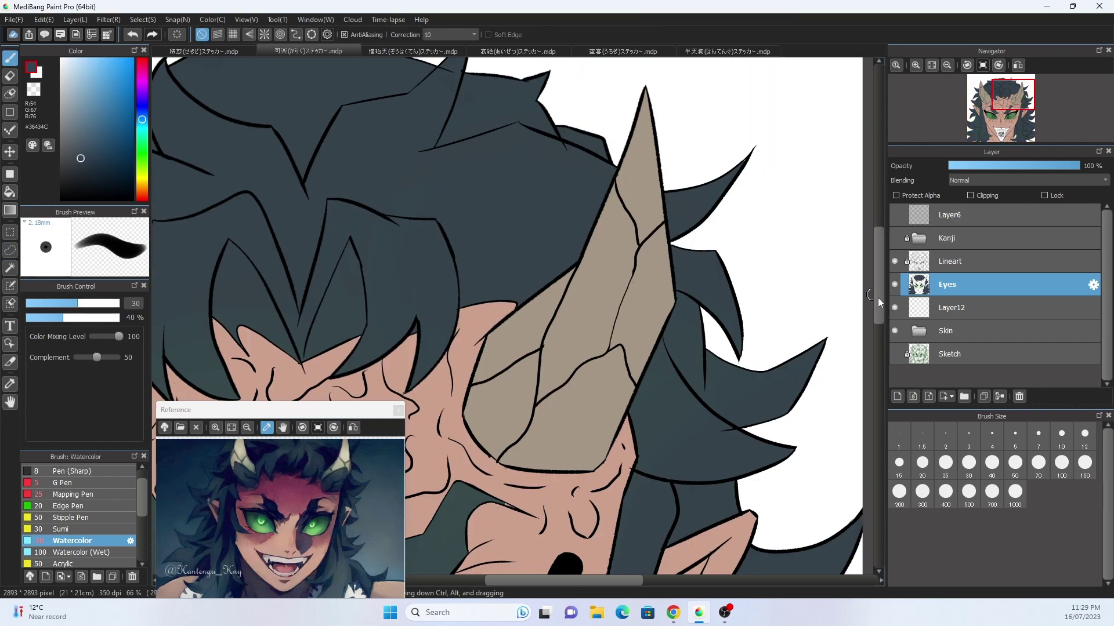
scroll(505, 232, down, 5)
scroll(493, 290, left, 5)
scroll(464, 392, up, 2)
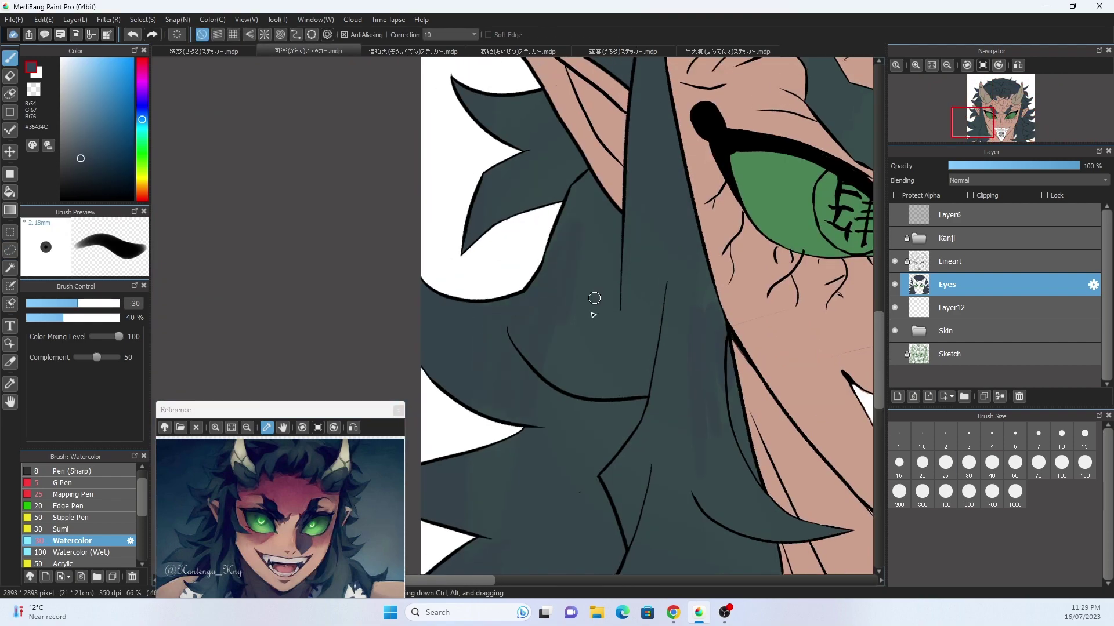
scroll(579, 469, up, 4)
scroll(721, 343, down, 4)
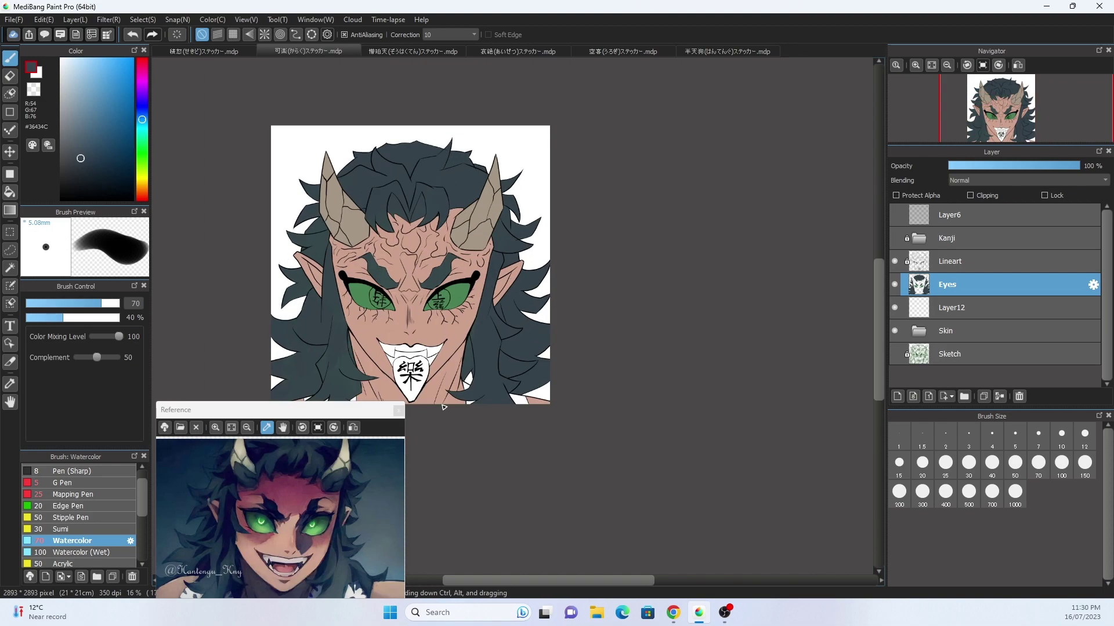
Paint the hair and eyebrows #36434C on Layer12 instead, and touch up gaps in the strands and eyebrow tips with smaller Watercolor brushes.
ctrl+click(919, 308)
key(ctrl+d)
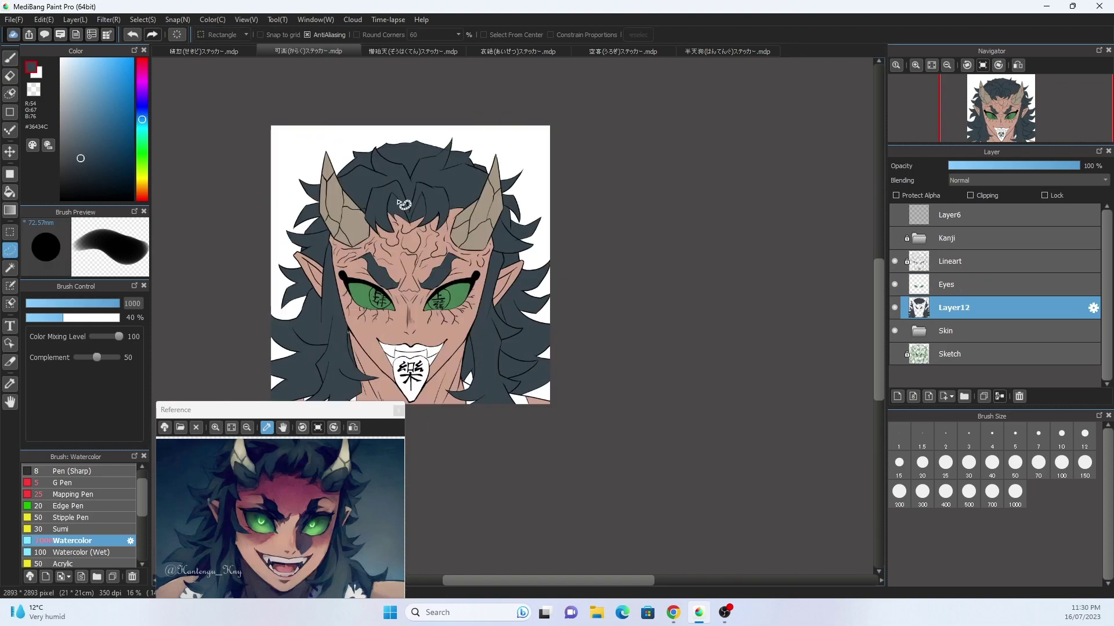
scroll(280, 240, up, 3)
scroll(280, 240, down, 8)
scroll(580, 319, right, 5)
scroll(580, 319, up, 10)
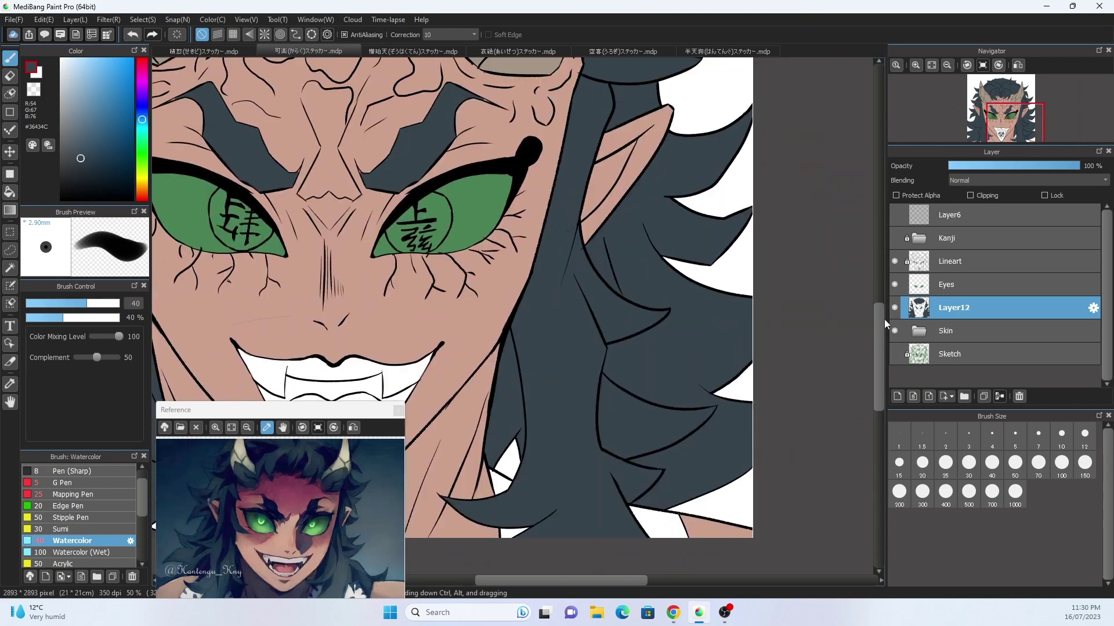
scroll(504, 374, up, 3)
scroll(504, 374, up, 3)
scroll(504, 374, down, 4)
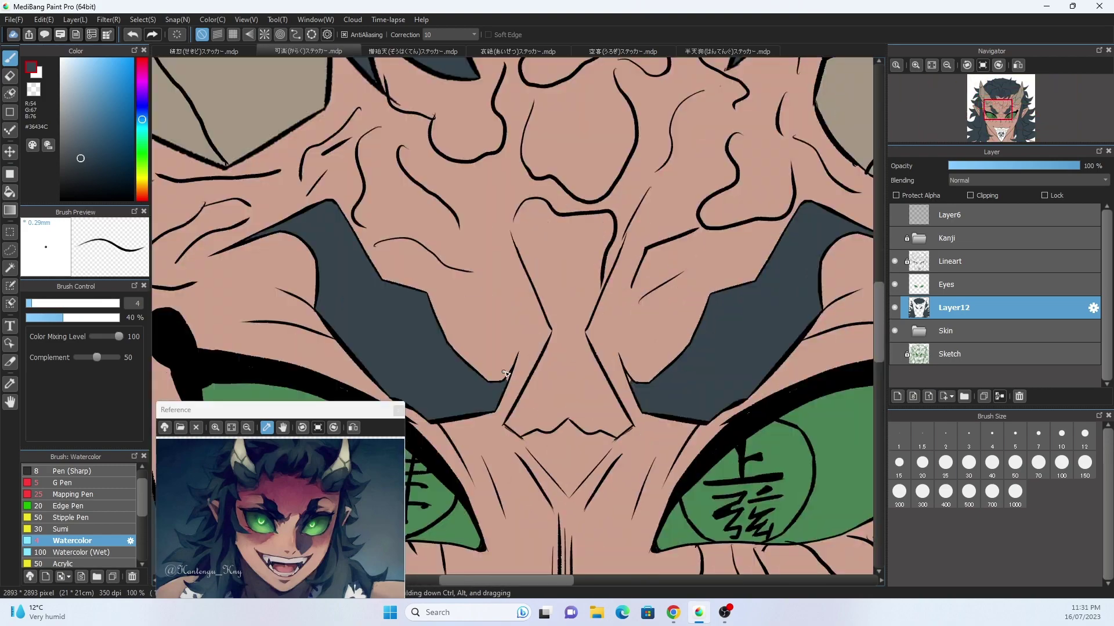
scroll(601, 416, down, 4)
scroll(580, 319, up, 1)
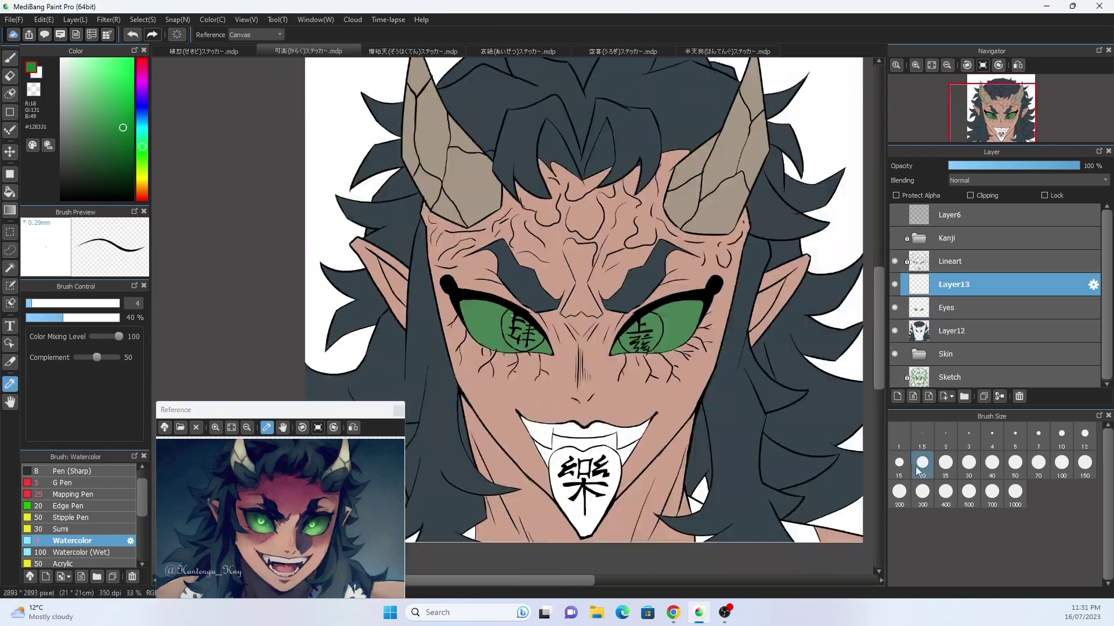
Paint both irises a brighter green #128331 on Layer13 with the Watercolor brush at size 40.
scroll(574, 315, up, 3)
scroll(493, 245, right, 3)
drag(673, 244, 632, 308)
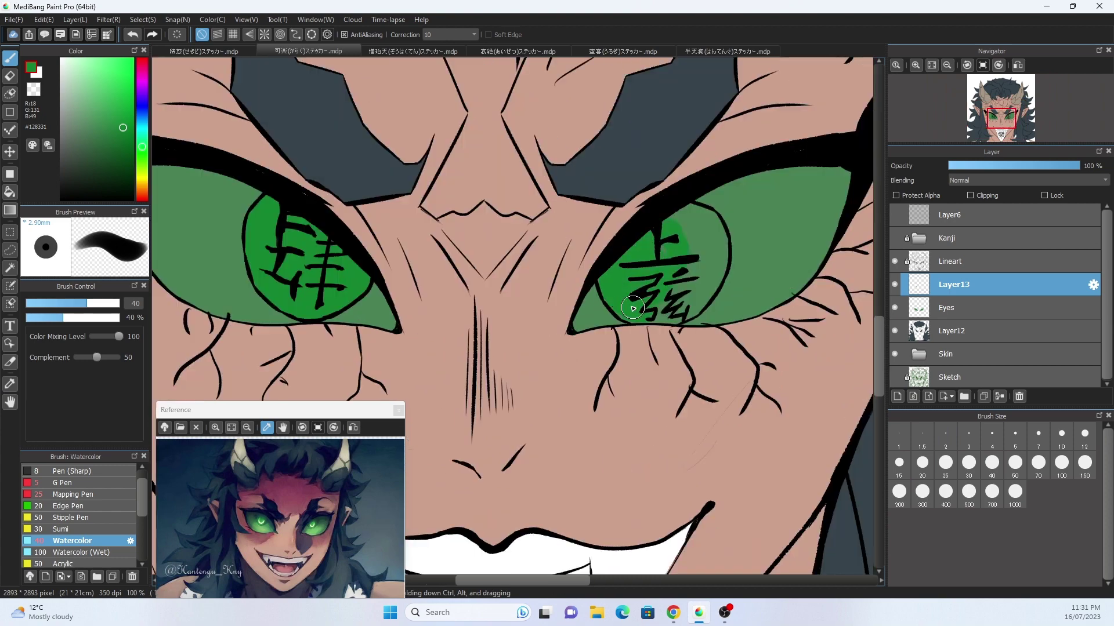
scroll(694, 215, down, 3)
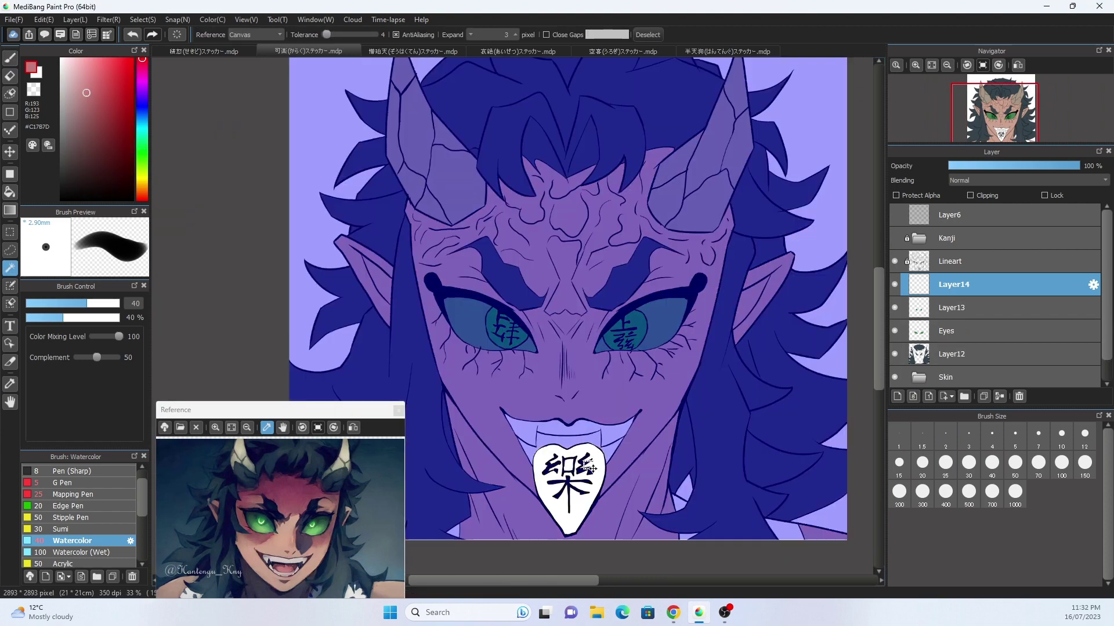
Paint the tongue pink #C17B7D on Layer14 and the mouth interior dark maroon #503140 on a new layer.
drag(542, 458, 582, 540)
key(ctrl+d)
scroll(569, 406, up, 3)
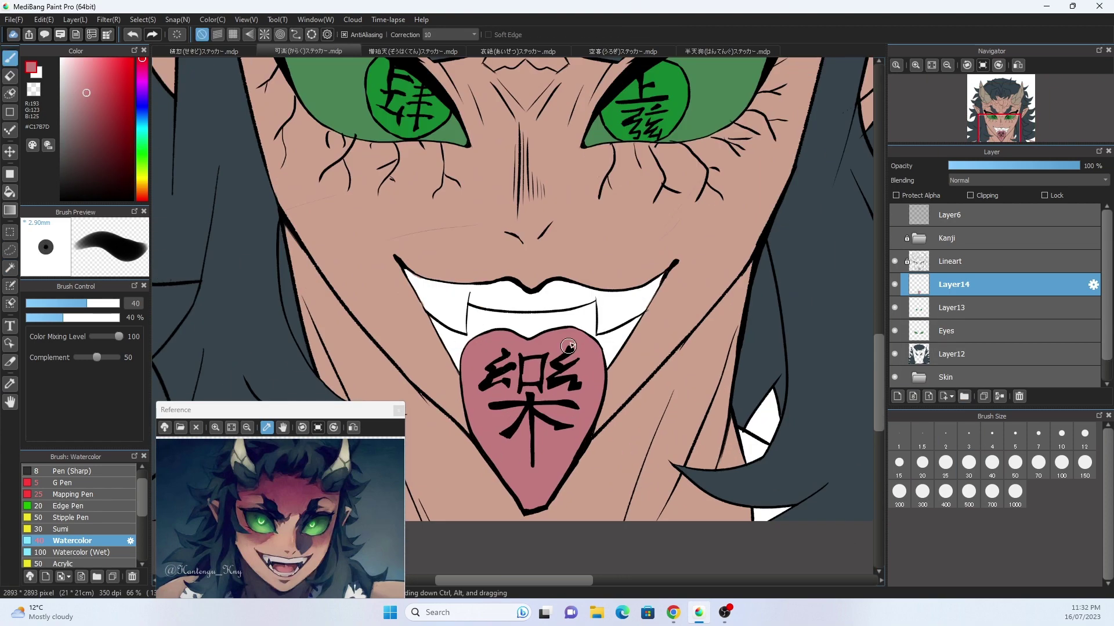
key(ctrl+shift+n)
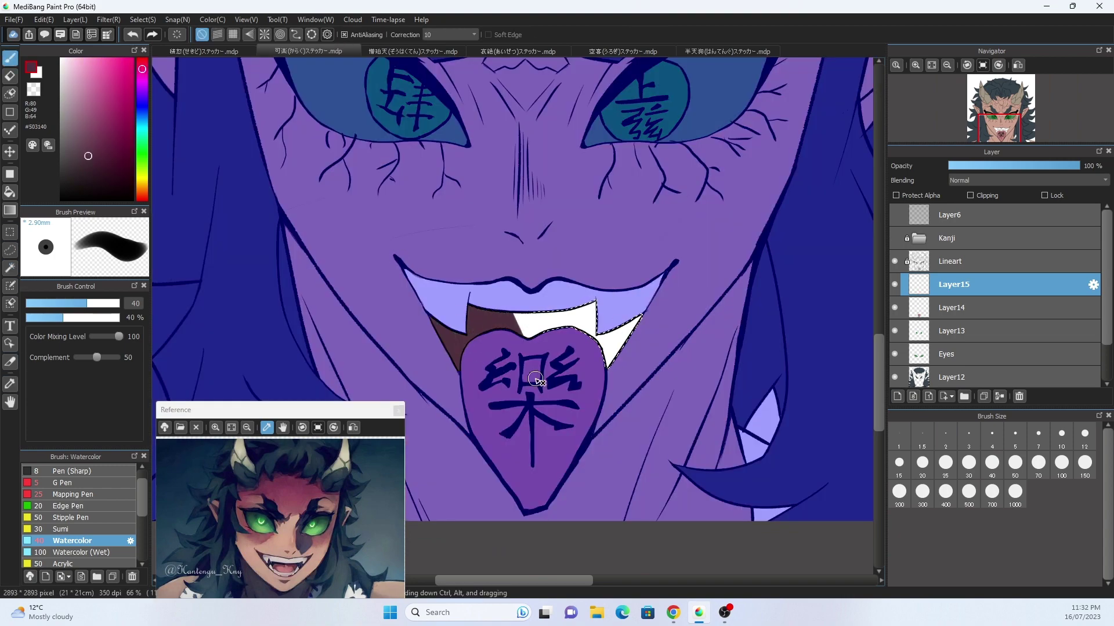
Sample the teeth colour #D4C3BC from the reference, paint the teeth and fangs on a new layer, and clear the selection.
click(294, 556)
key(ctrl+u)
key(ctrl+shift+n)
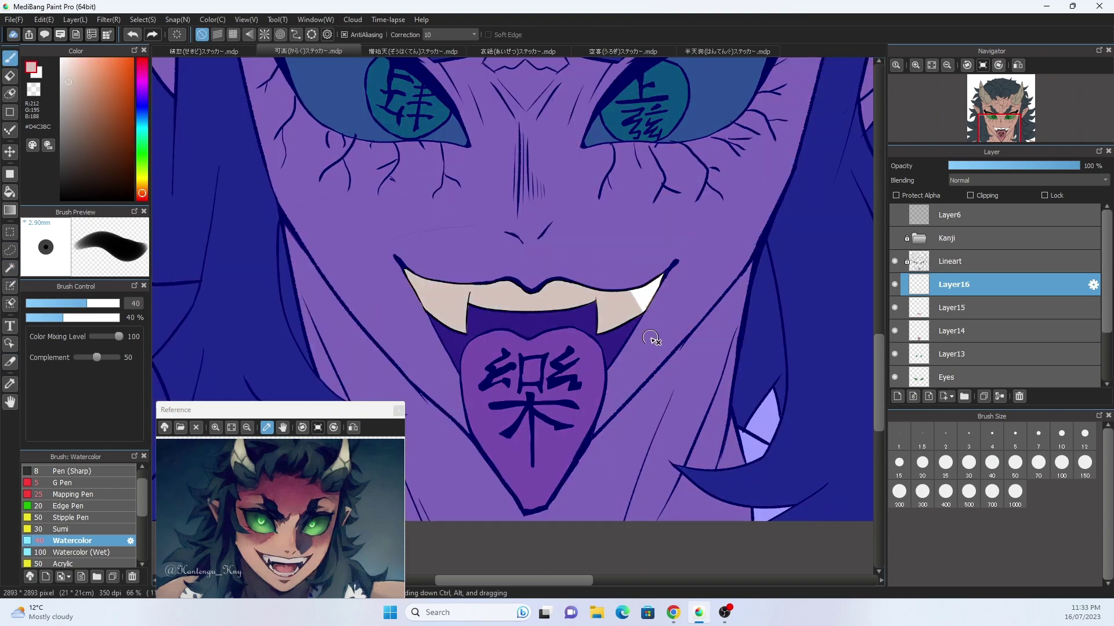
scroll(651, 340, down, 2)
key(m)
click(638, 35)
Select the clothing areas between the hair strands at the shoulders and paint them dark blue #30466B on a new layer.
click(192, 464)
key(ctrl+shift+n)
key(w)
click(696, 368)
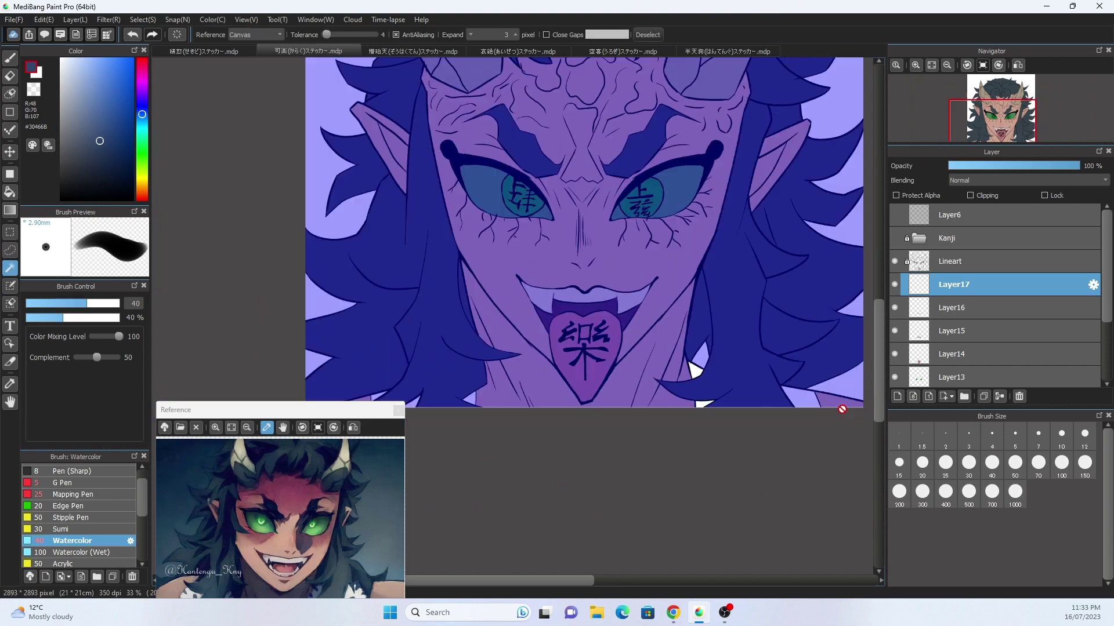
scroll(410, 348, up, 4)
scroll(410, 348, down, 4)
key(b)
scroll(559, 377, up, 4)
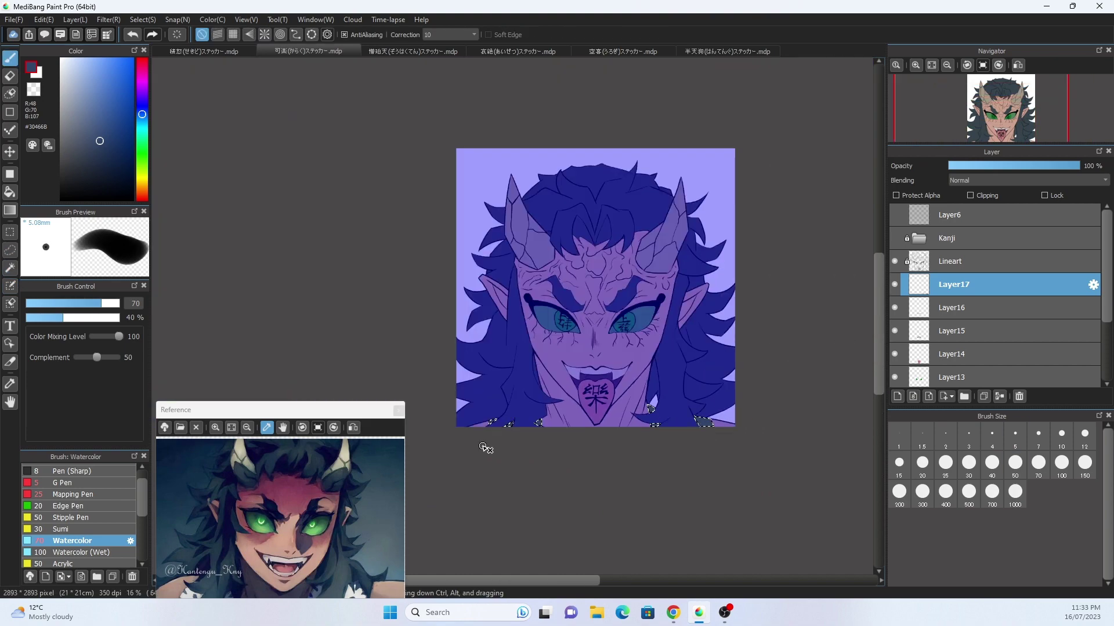
click(10, 388)
click(313, 525)
scroll(636, 413, down, 4)
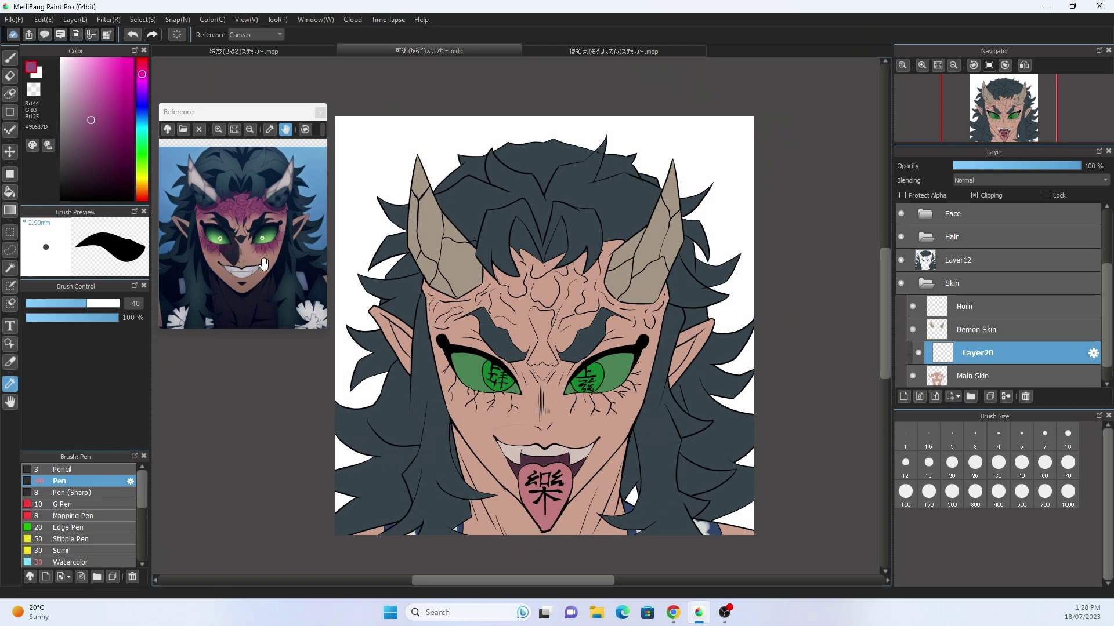
Sample a brownish skin shadow from the reference and airbrush it over the face at size 500 and 10% opacity on clipped Layer20.
click(253, 276)
click(253, 276)
scroll(81, 516, down, 3)
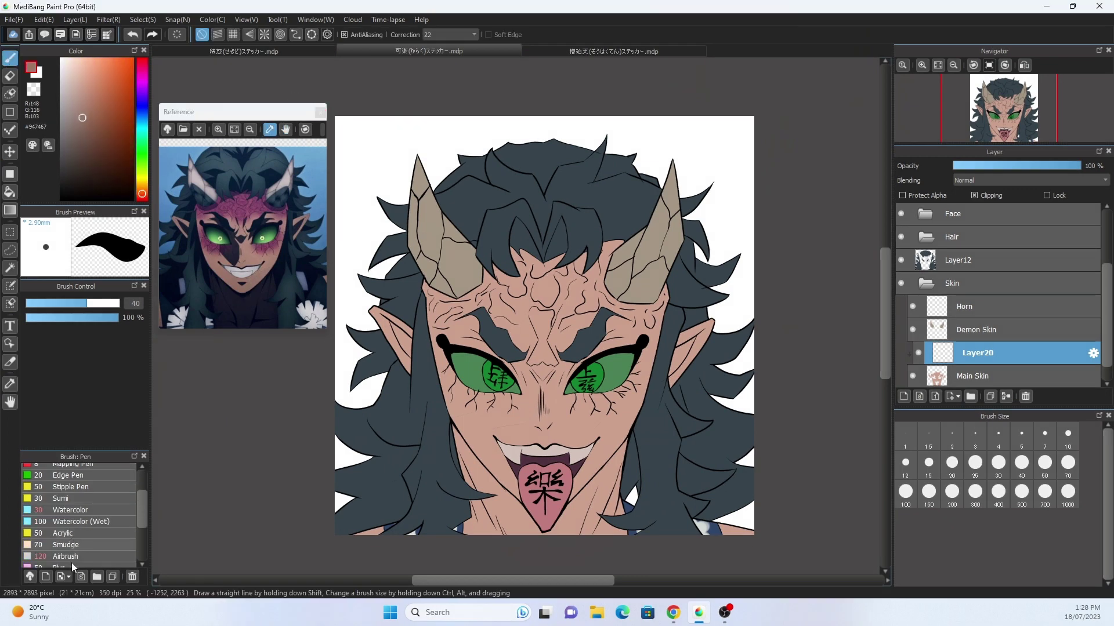
click(68, 548)
mouse_move(446, 290)
mouse_down()
mouse_move(458, 429)
mouse_move(638, 325)
mouse_move(686, 316)
mouse_move(435, 485)
mouse_move(406, 360)
mouse_move(441, 417)
mouse_up()
alt+click(406, 360)
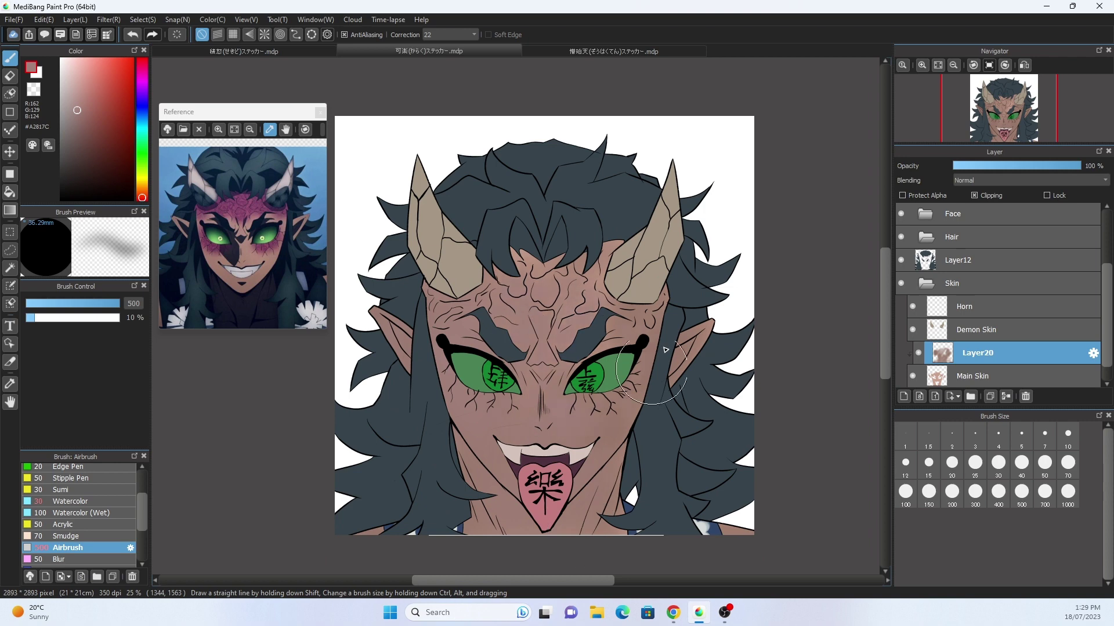
Airbrush further brown shading across the face and neck on Layer20, and lighten the excess with the transparent colour.
alt+click(517, 316)
mouse_move(516, 316)
mouse_down()
mouse_move(539, 273)
mouse_move(556, 325)
mouse_move(489, 400)
mouse_move(580, 313)
mouse_move(605, 423)
mouse_up()
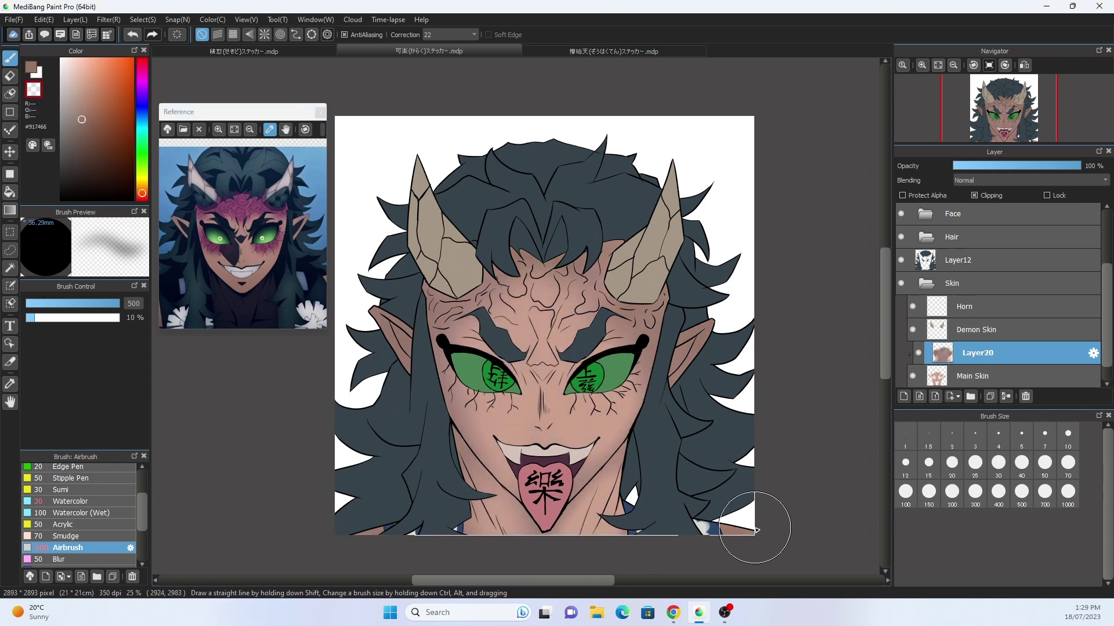
drag(673, 372, 667, 348)
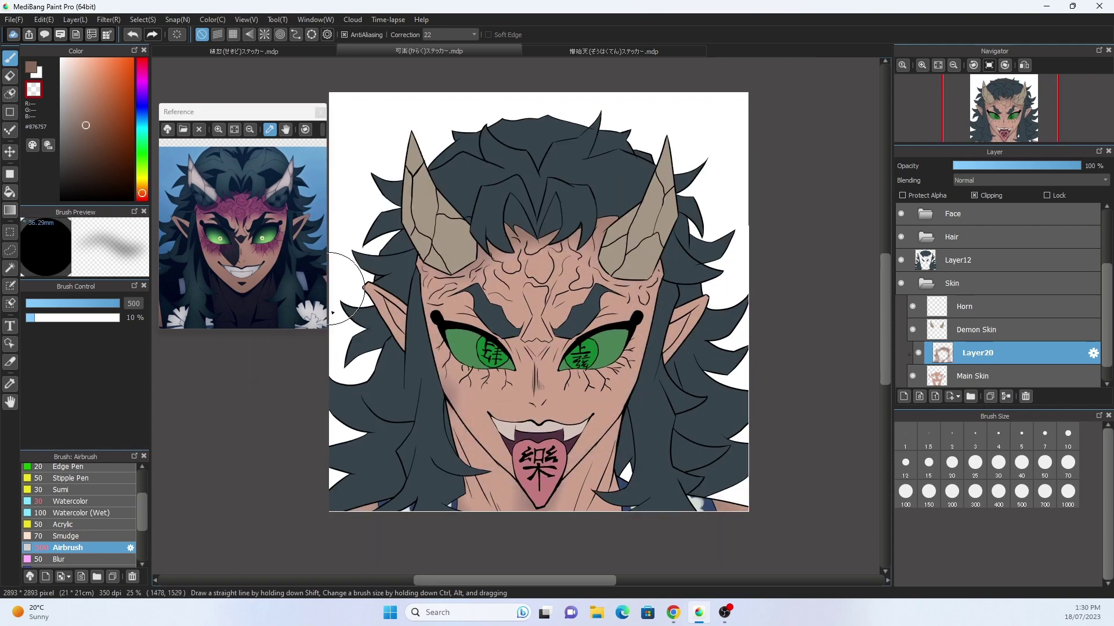
Try airbrushing reddish-brown #B57C66 shading over the face on the Demon Skin layer, and return to Layer20.
click(972, 332)
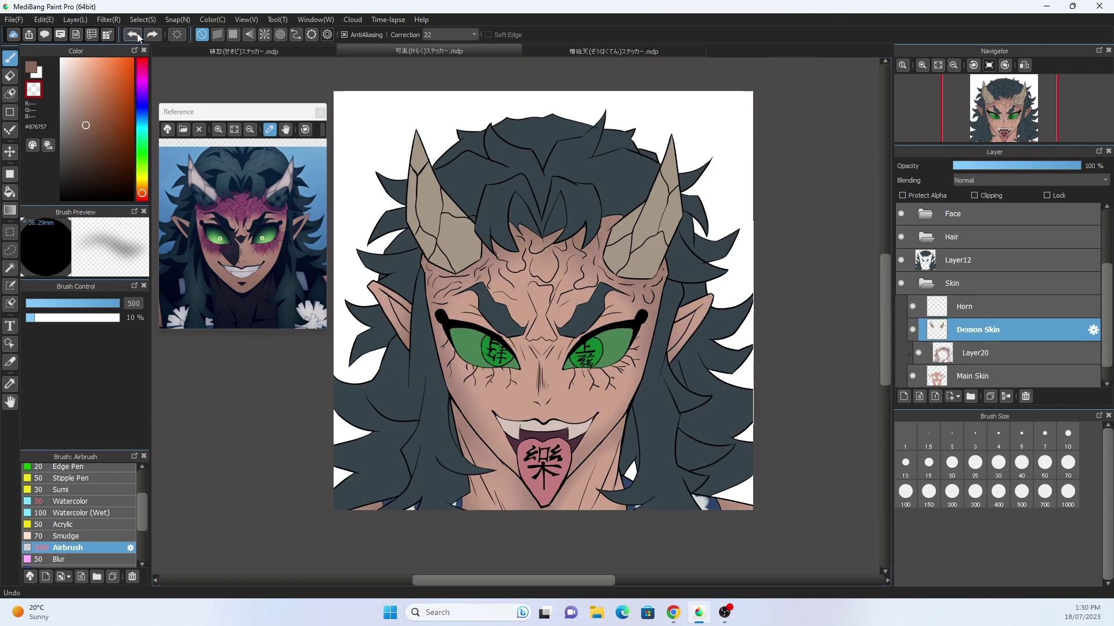
key(alt)
alt+click(535, 377)
mouse_move(540, 348)
mouse_down()
mouse_move(547, 322)
mouse_move(588, 342)
mouse_move(596, 528)
mouse_move(681, 370)
mouse_move(406, 347)
mouse_move(500, 402)
mouse_move(508, 249)
mouse_move(570, 480)
mouse_move(726, 359)
mouse_move(493, 374)
mouse_up()
key(x)
scroll(626, 503, down, 1)
scroll(510, 557, up, 1)
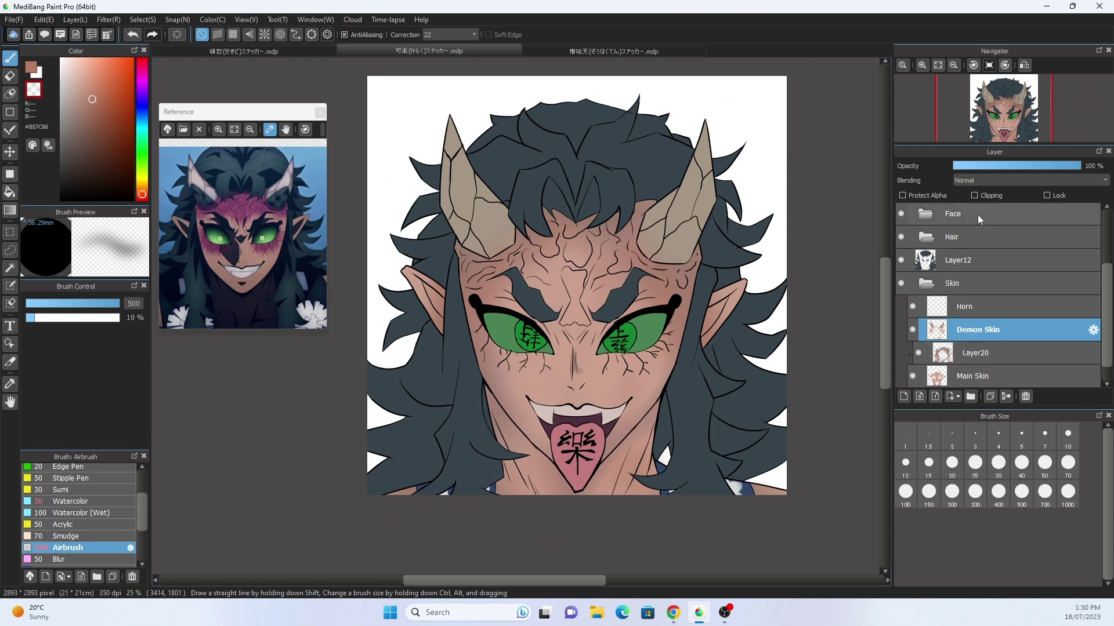
click(975, 353)
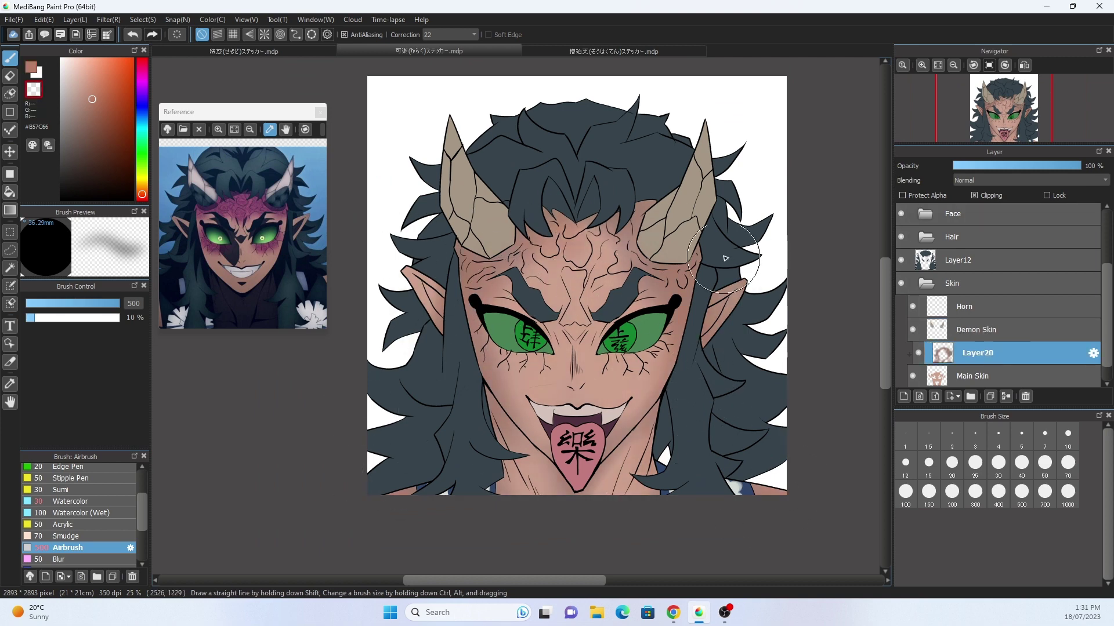
Name the layer holding the horn colour Horns, place it above the empty layer, and name the empty layer Demon Skin.
scroll(571, 337, up, 1)
double_click(925, 328)
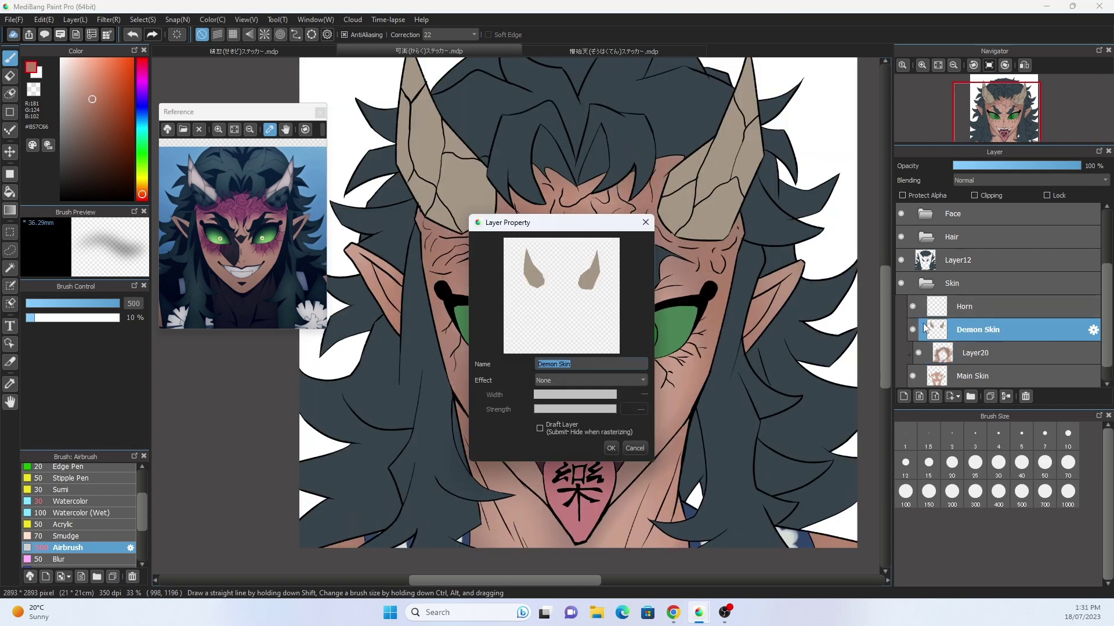
text(s)
key(Return)
double_click(940, 329)
text(Den)
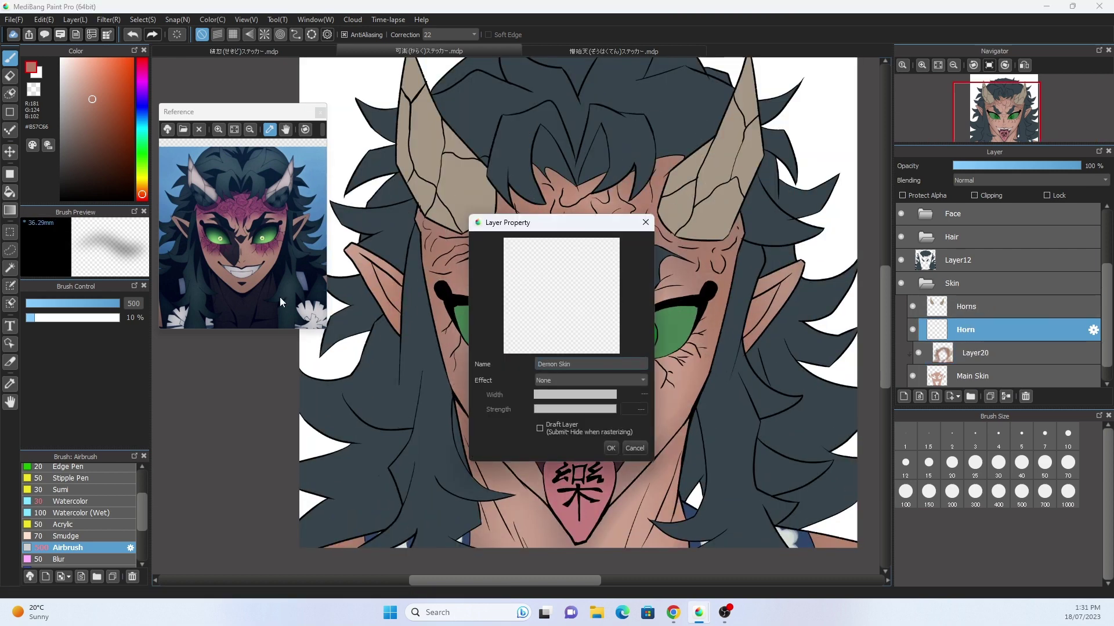
key(Return)
Sample magenta #864668 from the reference and airbrush it across the forehead and around the eyes on the Demon Skin layer at size 500.
click(281, 302)
scroll(574, 290, down, 1)
mouse_move(504, 284)
mouse_down()
mouse_move(557, 232)
mouse_move(654, 222)
mouse_move(609, 256)
mouse_move(470, 244)
mouse_move(638, 360)
mouse_move(638, 374)
mouse_up()
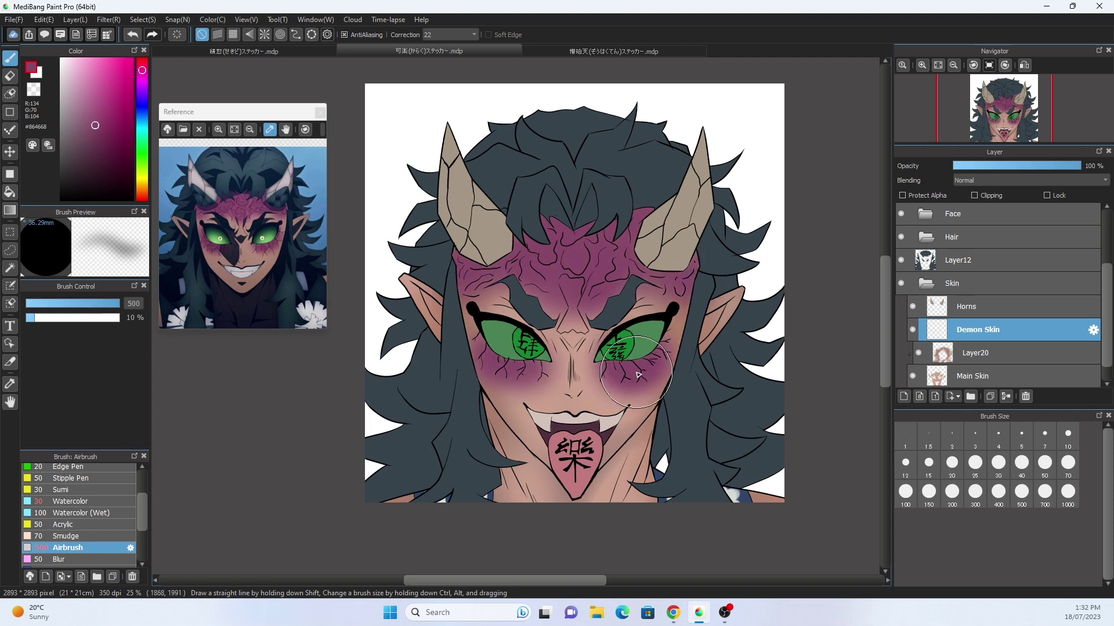
Soften the magenta between the brows, above the eyes and below them by airbrushing with the transparent colour at size 150.
scroll(580, 278, up, 1)
mouse_move(580, 301)
mouse_down()
mouse_move(598, 316)
mouse_move(559, 316)
mouse_up()
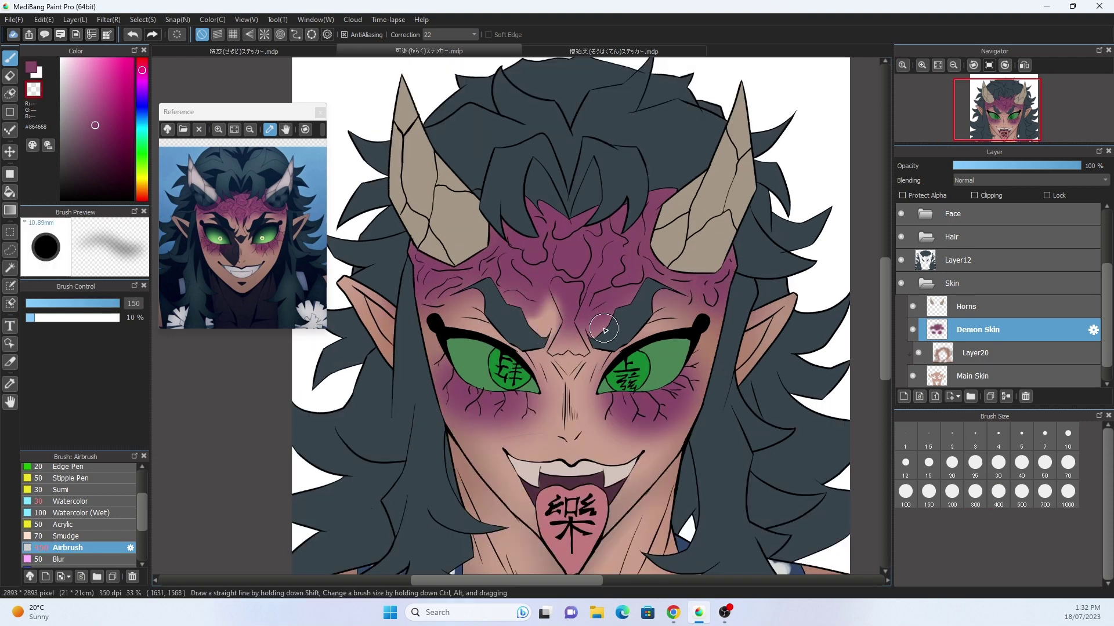
drag(674, 317, 444, 318)
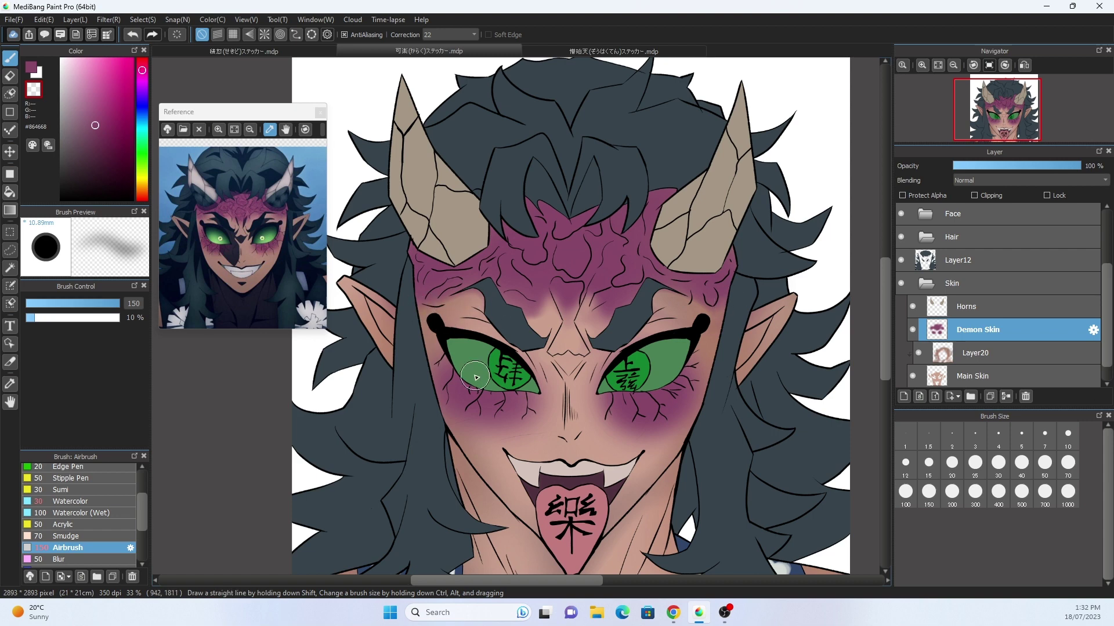
drag(509, 440, 438, 414)
mouse_move(504, 423)
mouse_down()
mouse_move(482, 417)
mouse_move(678, 429)
mouse_up()
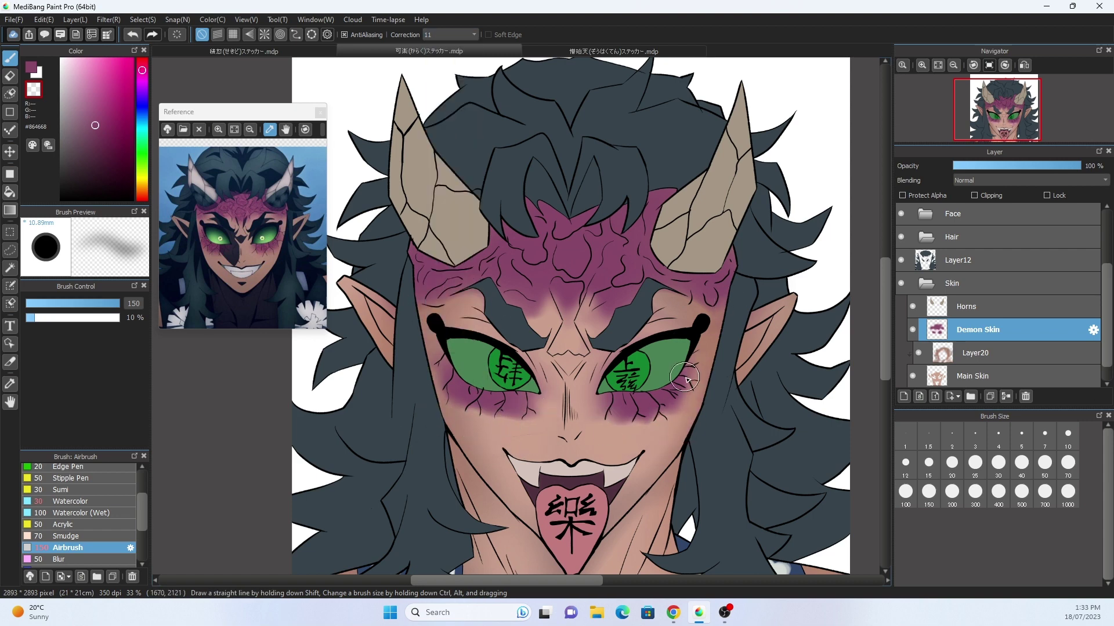
drag(577, 351, 521, 335)
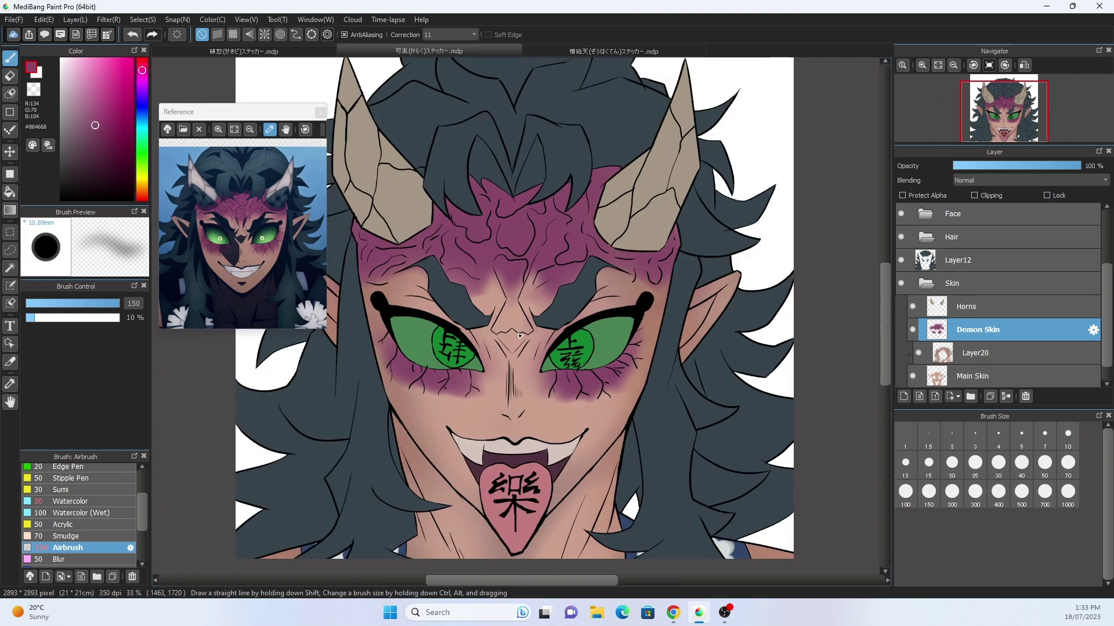
On a new layer clipped to Demon Skin, paint sampled magenta tones between the forehead veins with the Watercolor brush at size 93.
key(ctrl+shift+n)
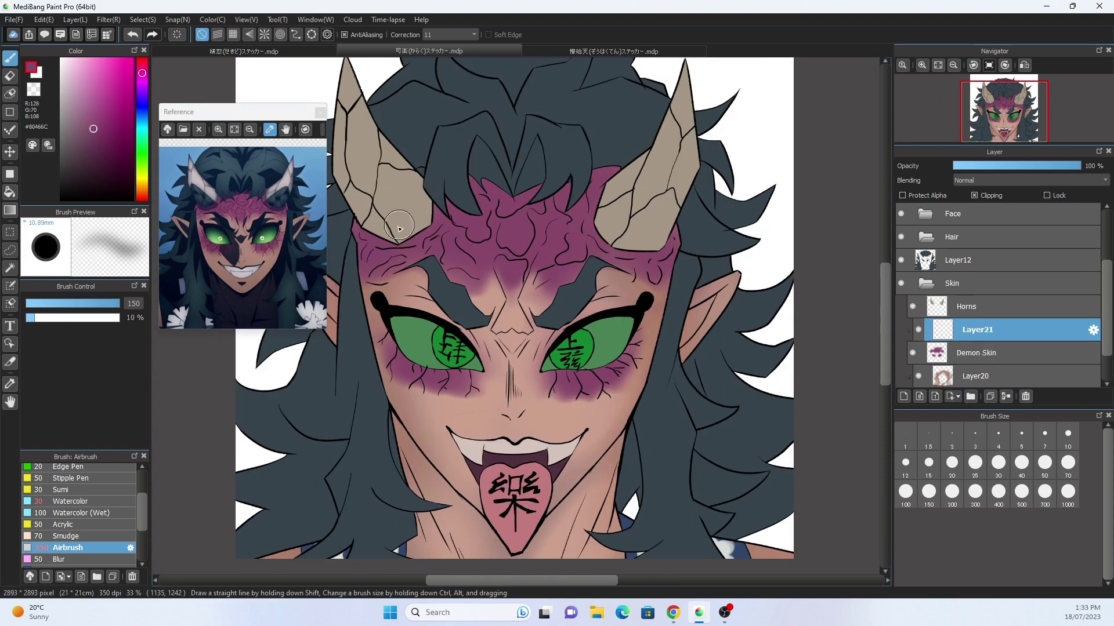
key(w)
alt+click(485, 234)
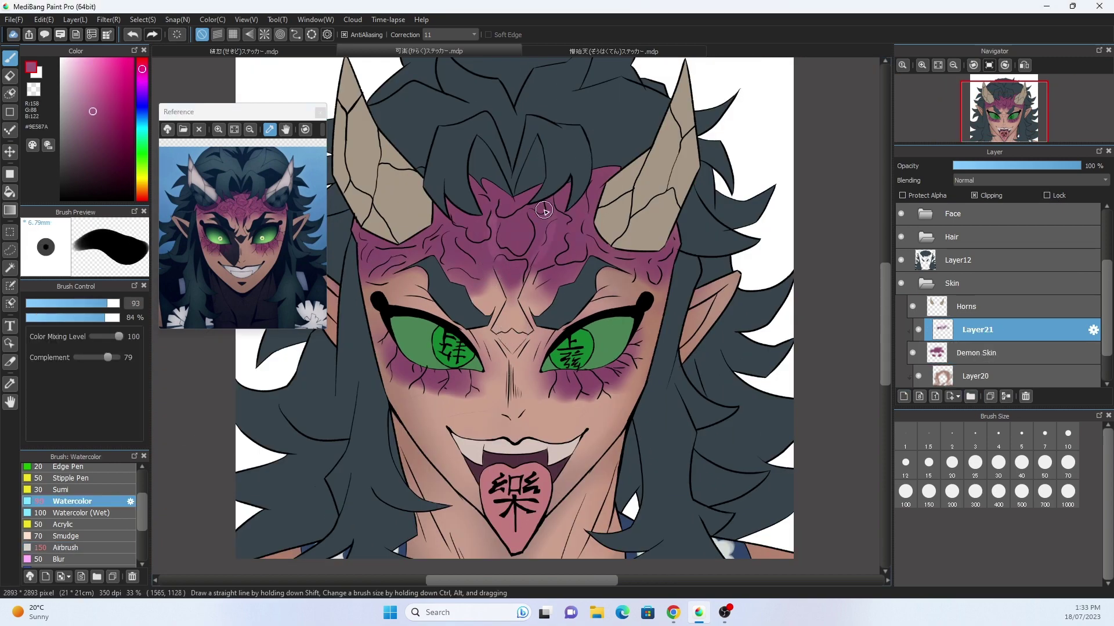
key(ctrl+z)
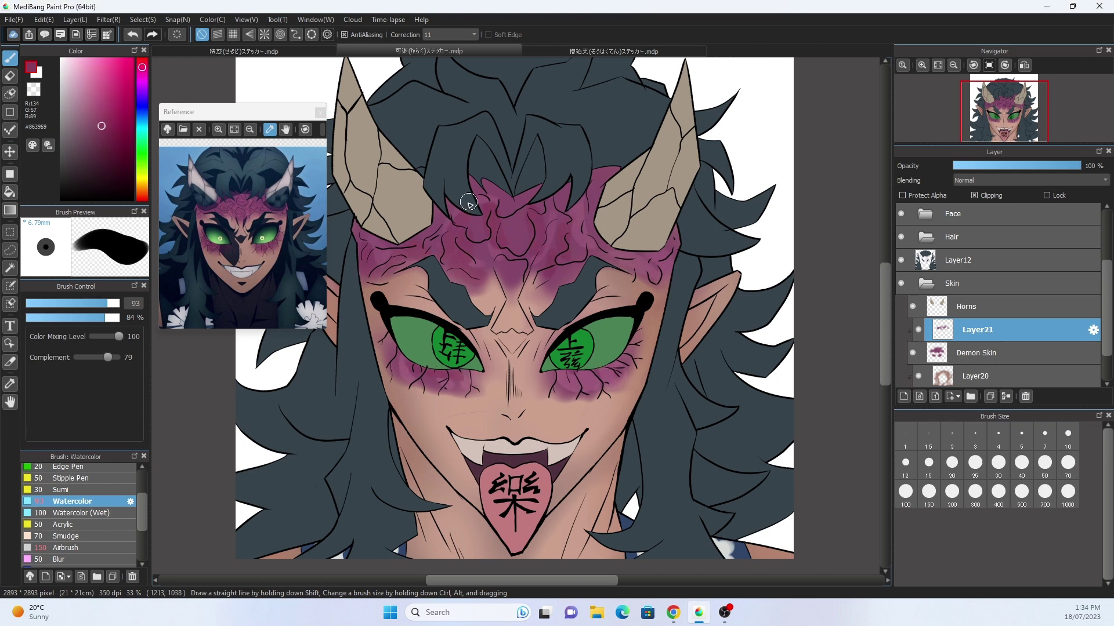
click(245, 215)
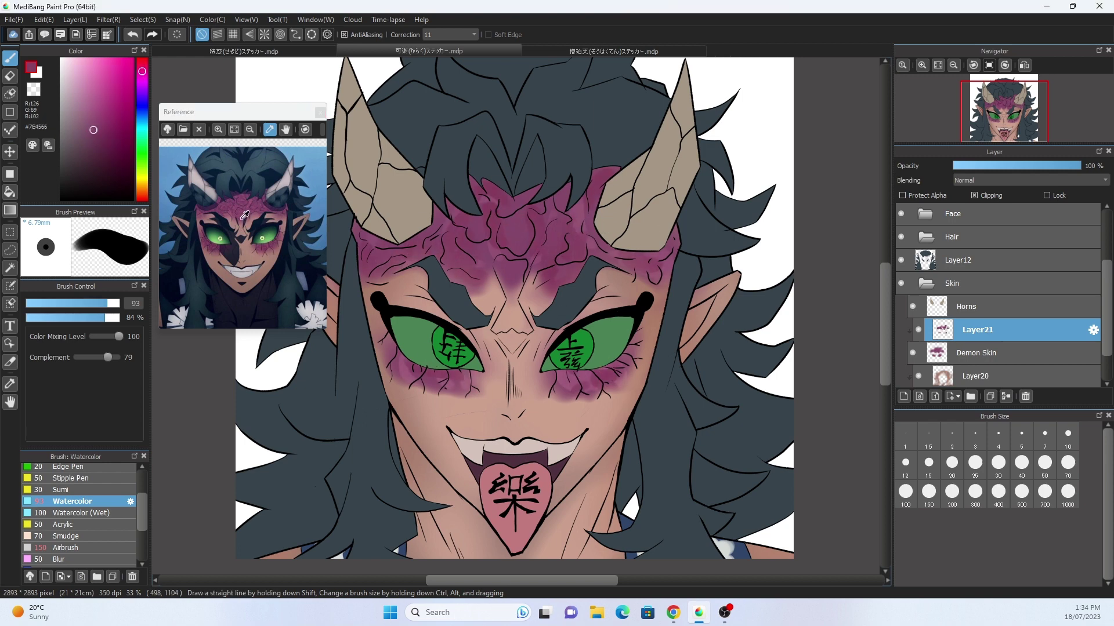
drag(464, 243, 658, 265)
Blend the painted forehead tones with the Smudge brush at size 500.
key(s)
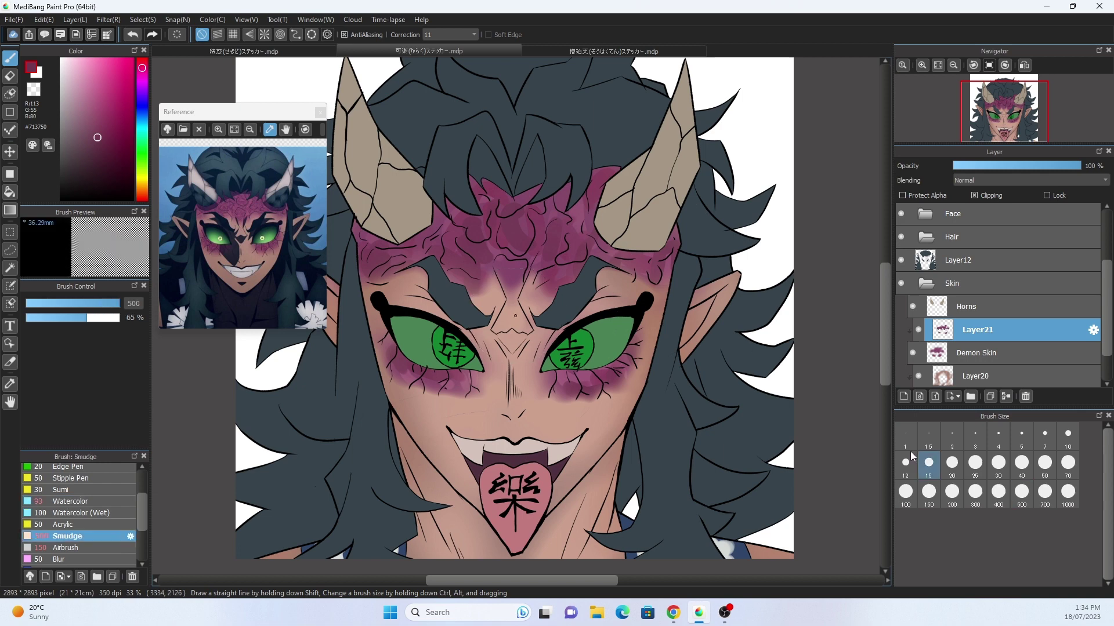
scroll(474, 464, down, 2)
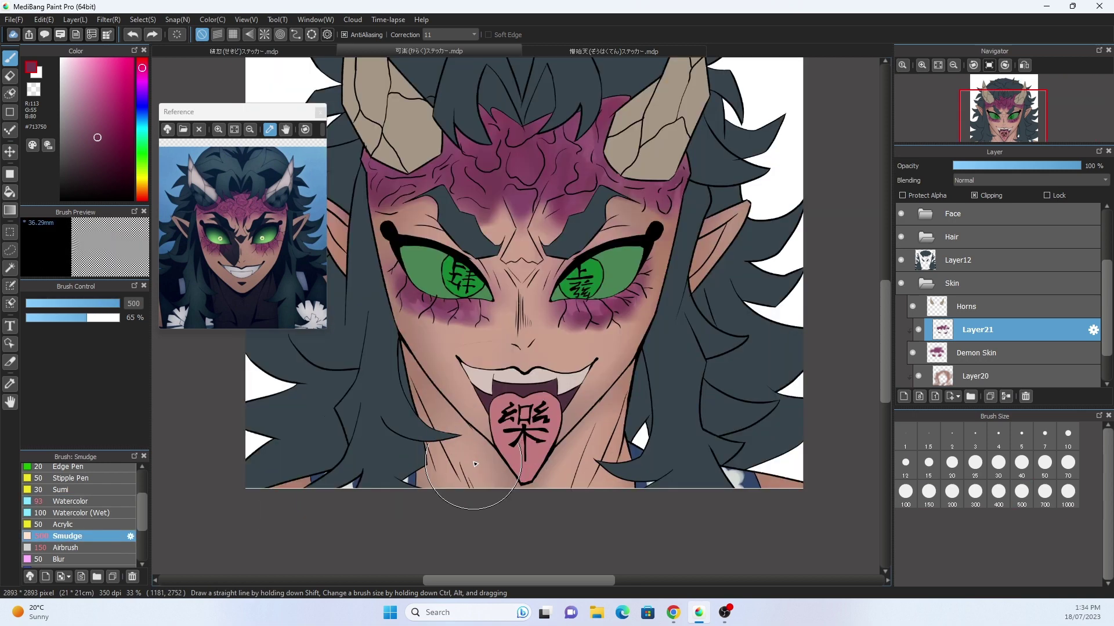
drag(407, 176, 503, 162)
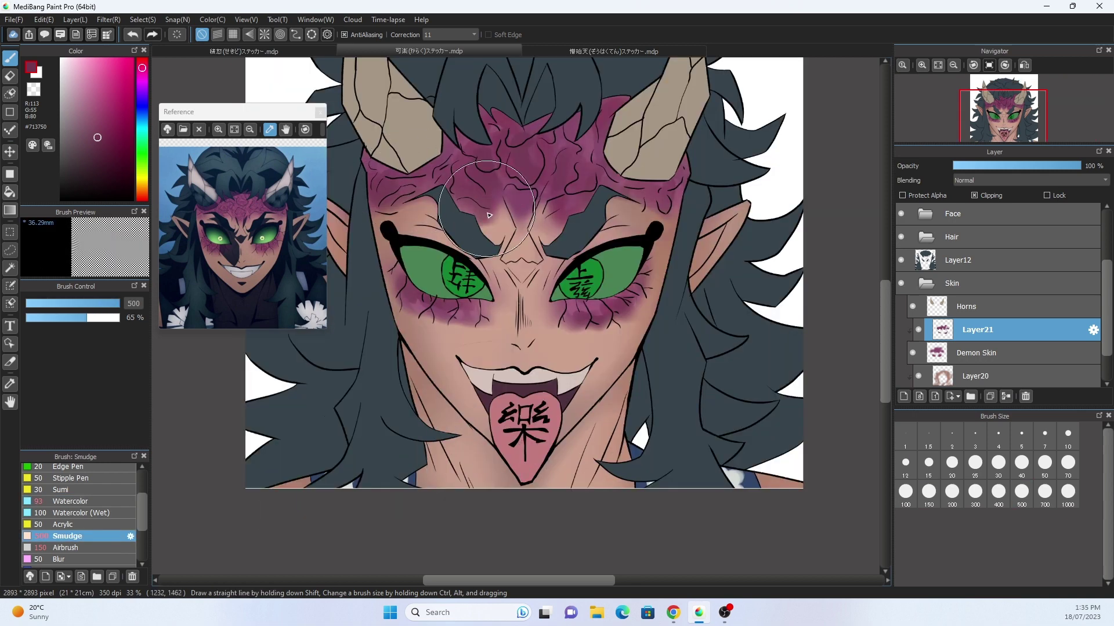
scroll(616, 313, up, 3)
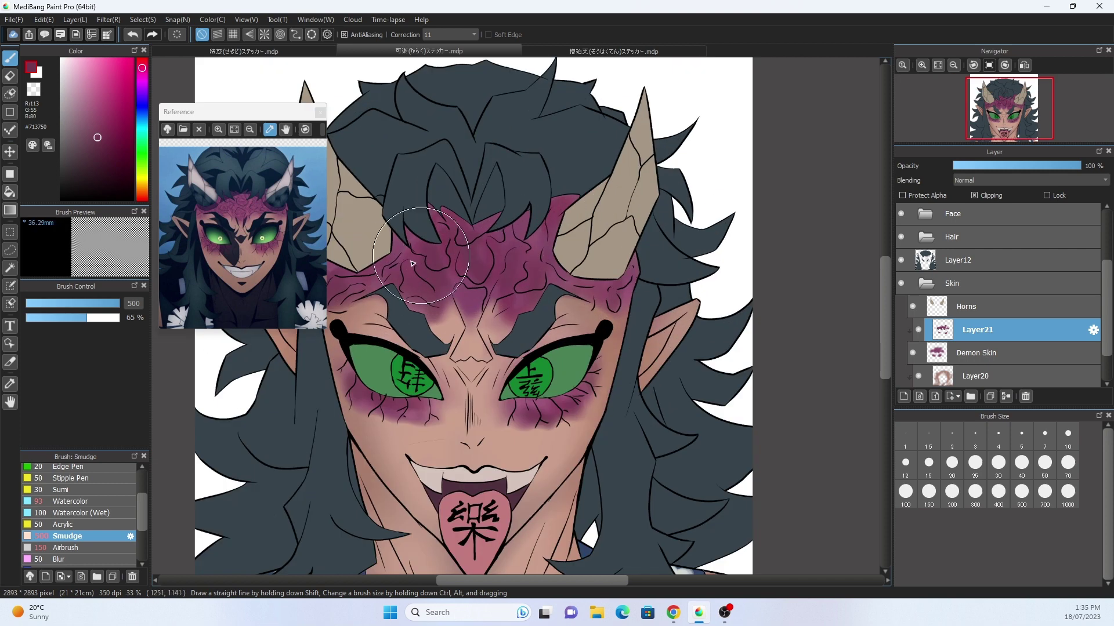
On a new layer clipped to Horns, airbrush grey #6B6974 sampled from the reference along both horns at size 150.
key(ctrl+shift+n)
click(295, 181)
click(68, 548)
drag(650, 162, 638, 267)
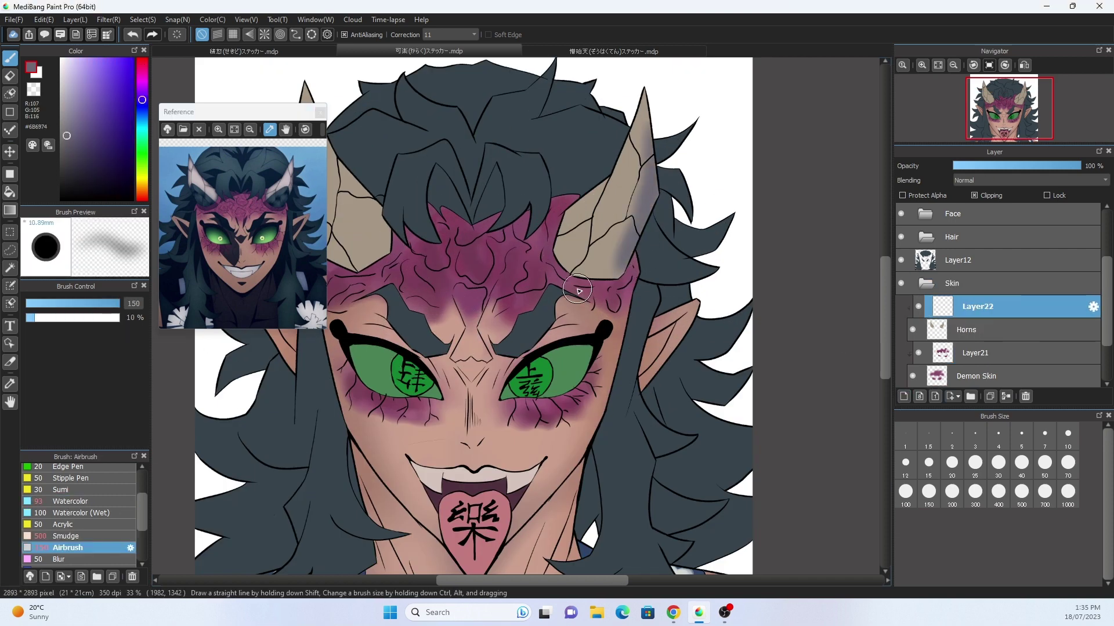
drag(615, 197, 557, 272)
drag(644, 98, 568, 272)
scroll(591, 231, left, 2)
mouse_move(383, 110)
mouse_down()
mouse_move(440, 255)
mouse_move(401, 203)
mouse_move(429, 244)
mouse_up()
Refine both horns with a light tone sampled from the reference, beige #A69786 near the bases, and sampled greys #847A85 and #C5BABE.
click(290, 162)
mouse_move(690, 244)
mouse_down()
mouse_move(705, 158)
mouse_move(691, 255)
mouse_move(681, 249)
mouse_up()
click(141, 188)
click(74, 108)
drag(406, 215, 436, 247)
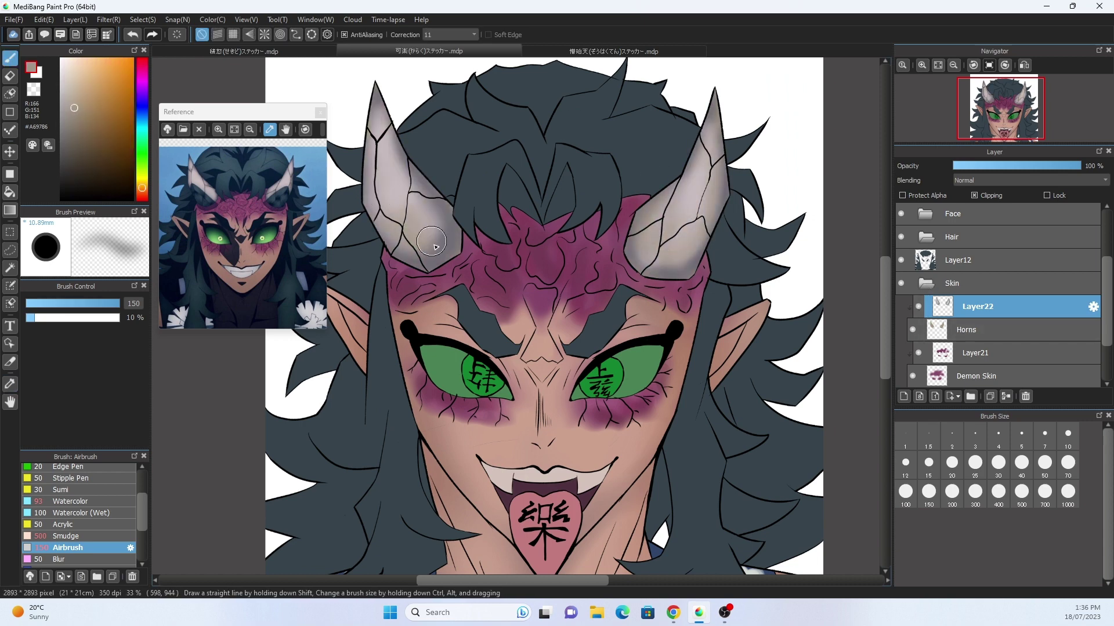
click(206, 174)
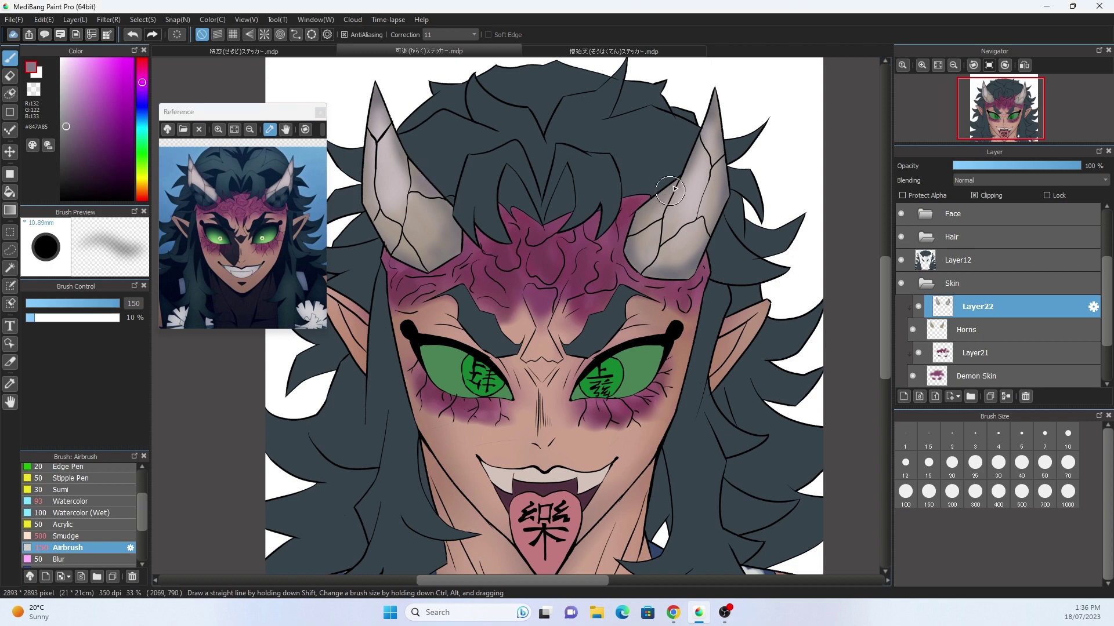
scroll(537, 203, down, 1)
alt+click(427, 164)
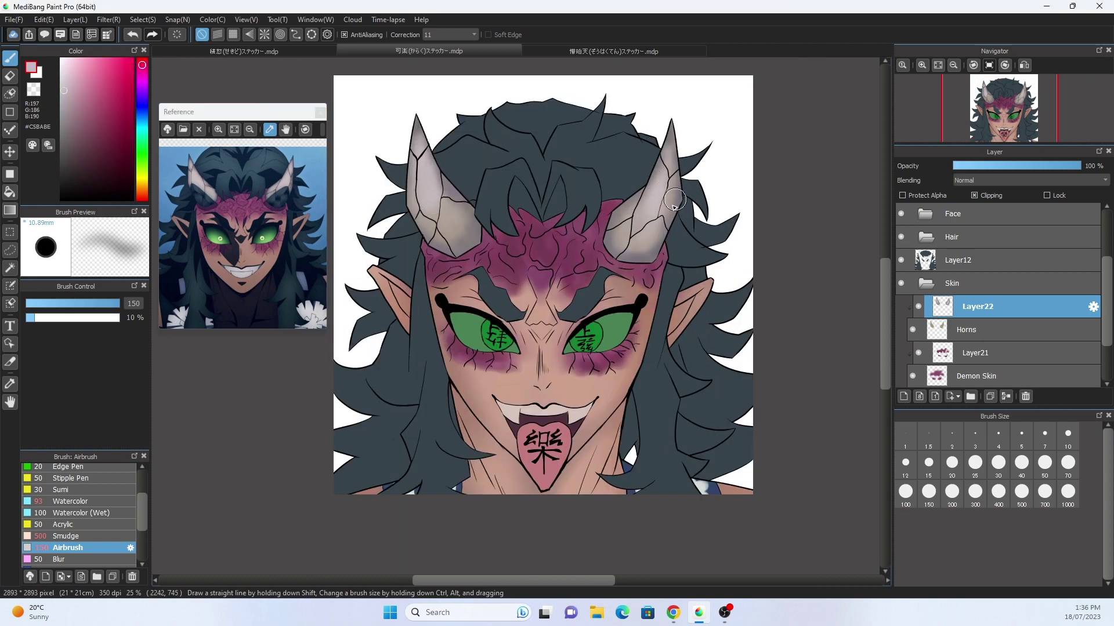
drag(356, 264, 317, 262)
Place the base hair layer in the Hair folder, clip a new layer to it, and airbrush bluish tones over the hair.
click(957, 260)
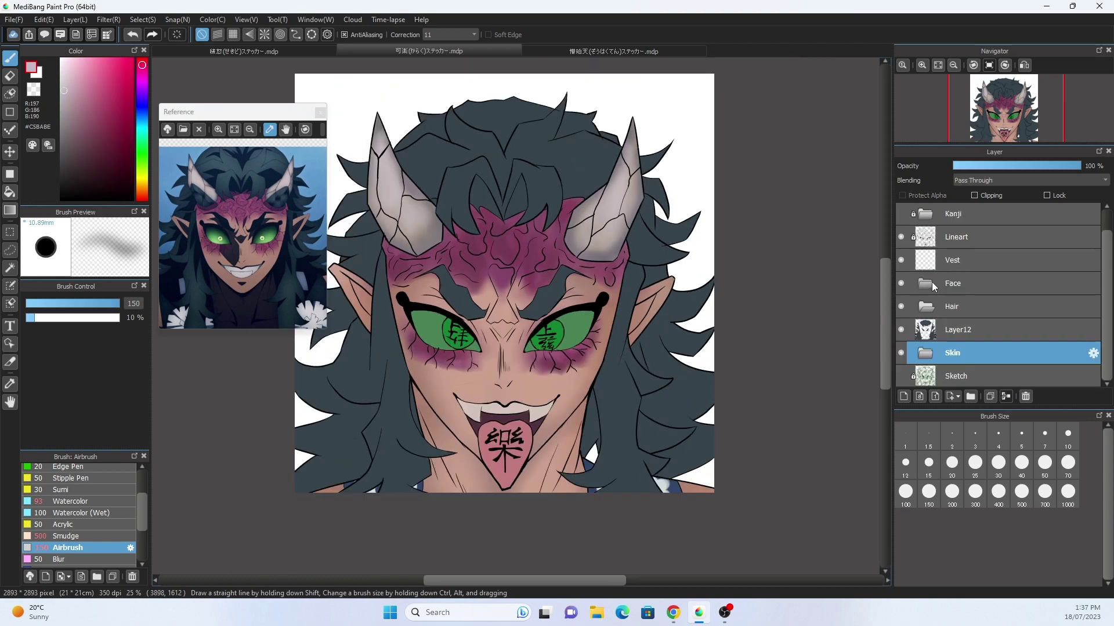
click(927, 283)
click(903, 396)
alt+click(684, 360)
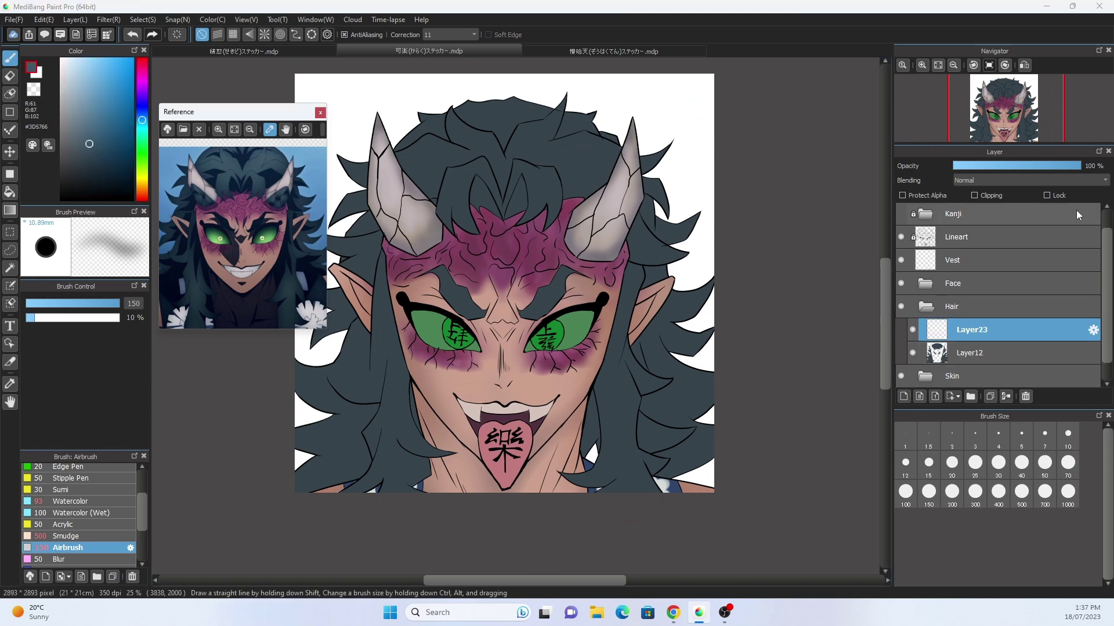
click(1021, 491)
click(974, 195)
mouse_move(703, 409)
mouse_down()
mouse_move(348, 453)
mouse_move(638, 290)
mouse_move(654, 409)
mouse_up()
Airbrush dark hair shadows with sampled #172D38 and #132634, enlarging the brush to size 500.
alt+click(311, 311)
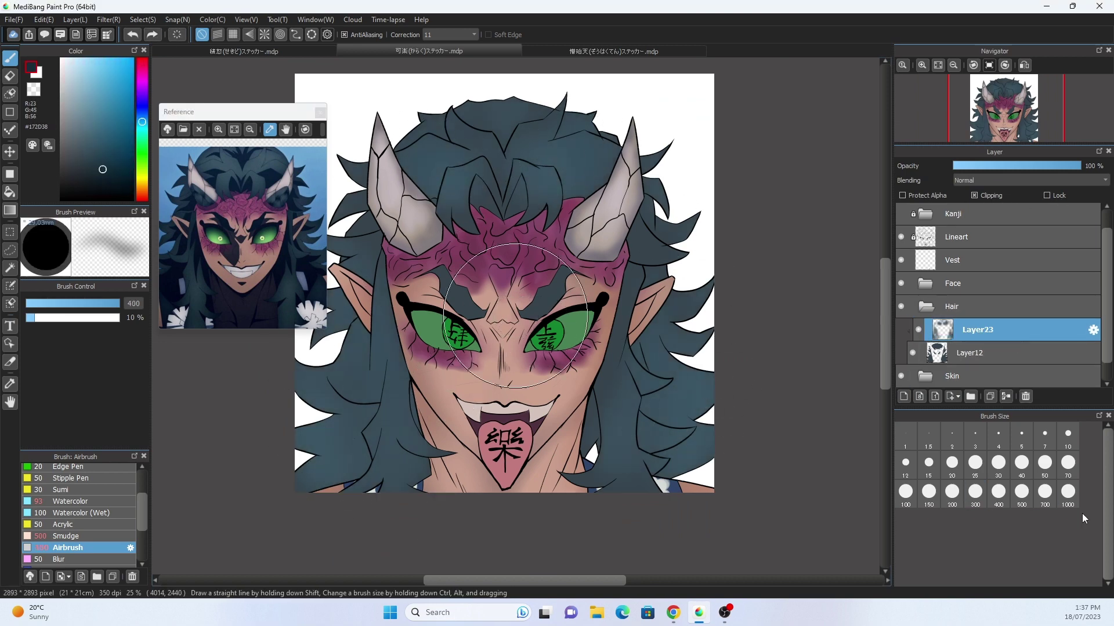
mouse_move(696, 377)
mouse_down()
mouse_move(392, 528)
mouse_move(638, 360)
mouse_up()
click(1022, 491)
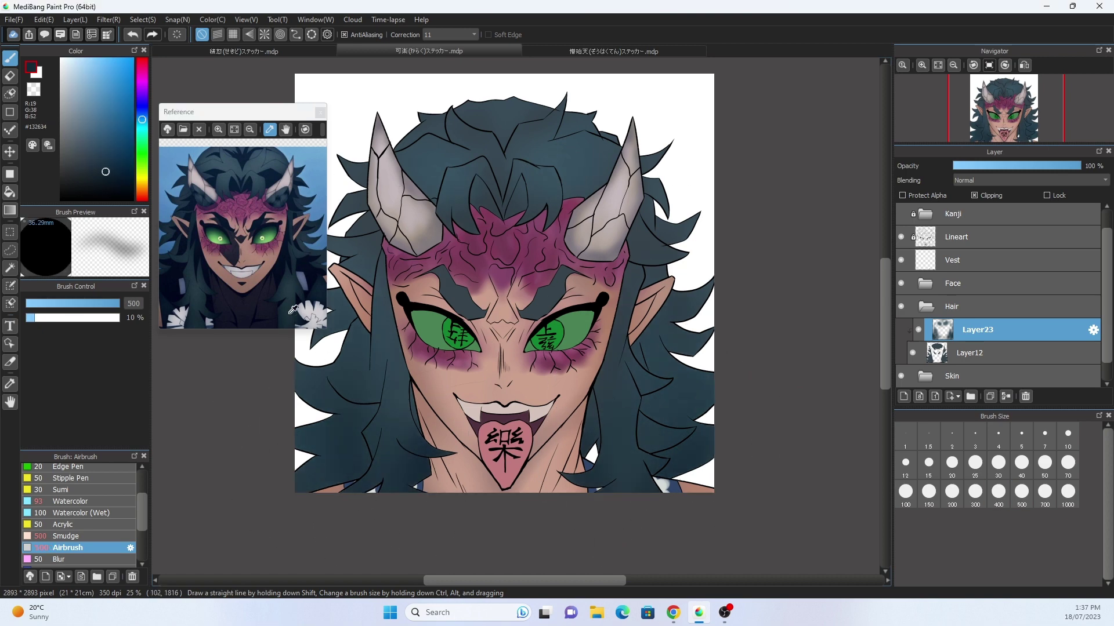
alt+click(348, 261)
drag(348, 261, 582, 185)
alt+click(582, 185)
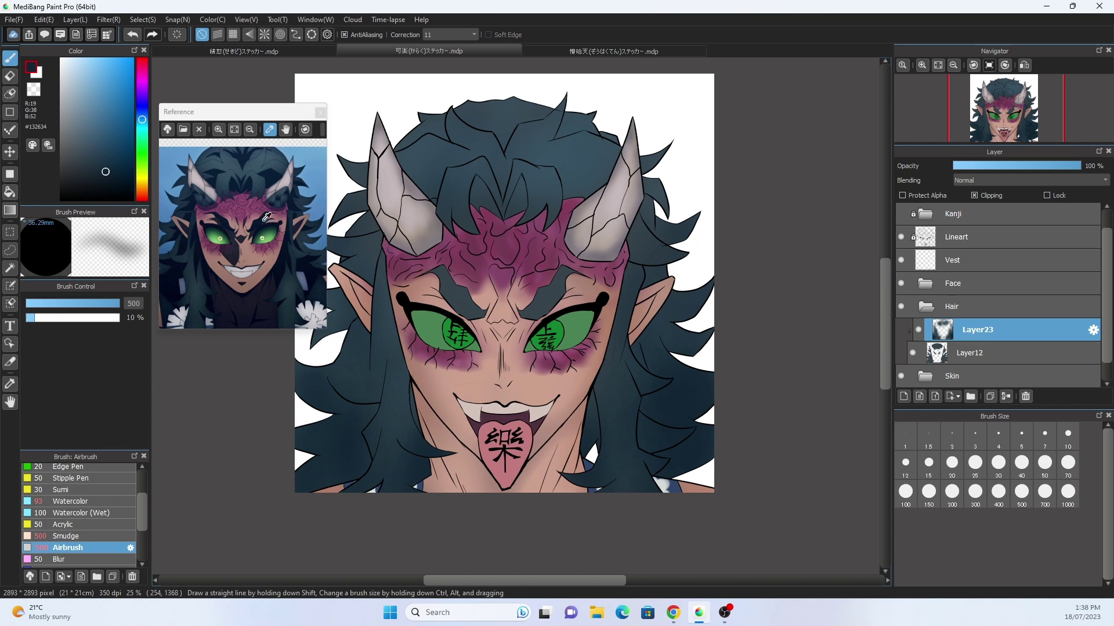
Airbrush the eyebrows dark navy at size 500.
alt+click(545, 318)
drag(546, 317, 530, 283)
drag(748, 409, 795, 405)
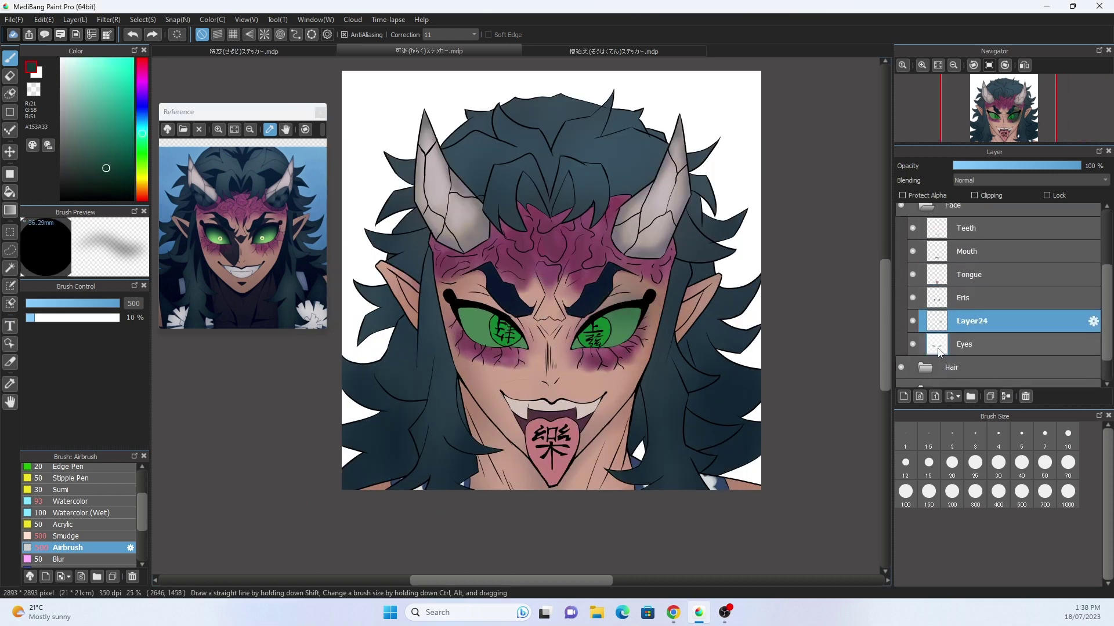
On a new layer clipped to Eyes, airbrush muted green #3F784B and dark green #144438 shading over both eyes.
key(ctrl+shift+n)
click(275, 223)
drag(603, 322, 634, 359)
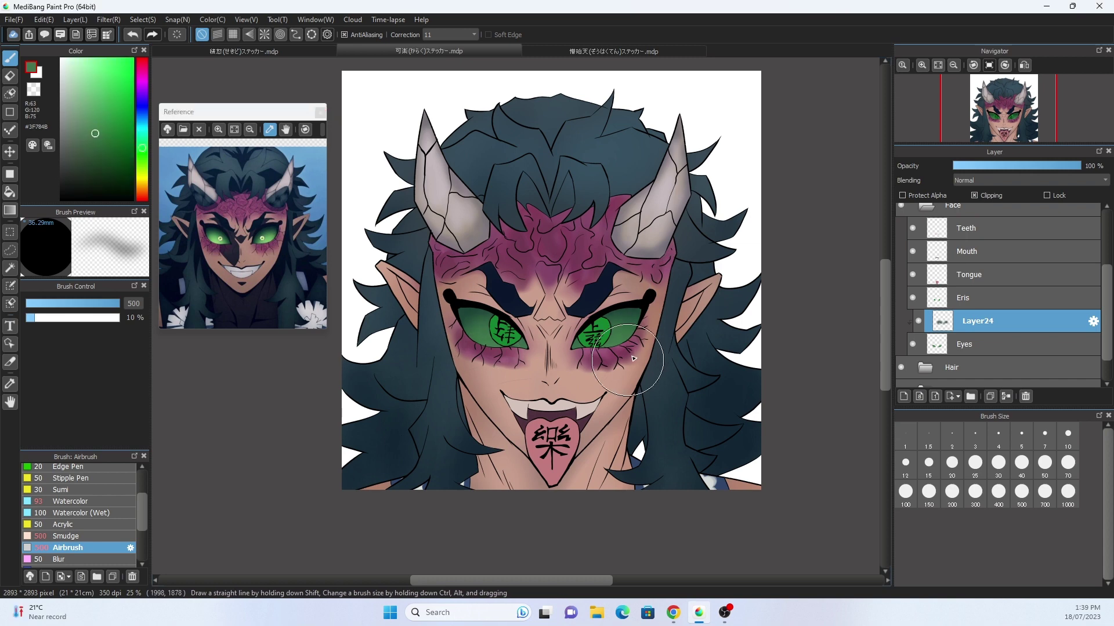
alt+click(488, 316)
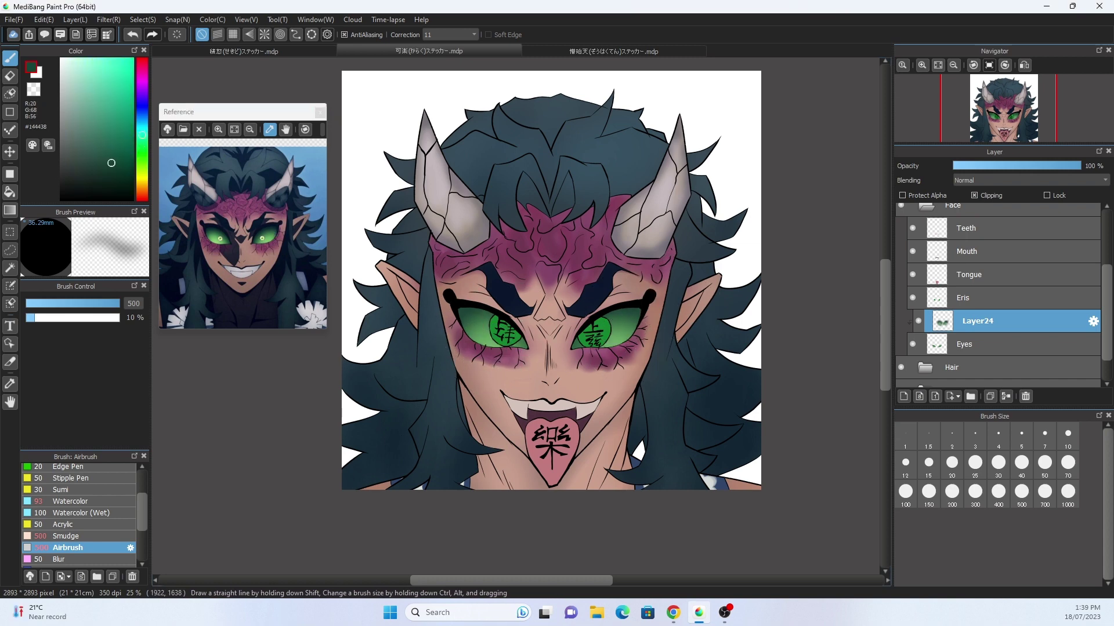
On a new layer clipped to Eris, airbrush a pale #F5FFDA glow and sampled greens into both irises, using size 100 for detail.
key(i)
click(220, 237)
key(ctrl+shift+n)
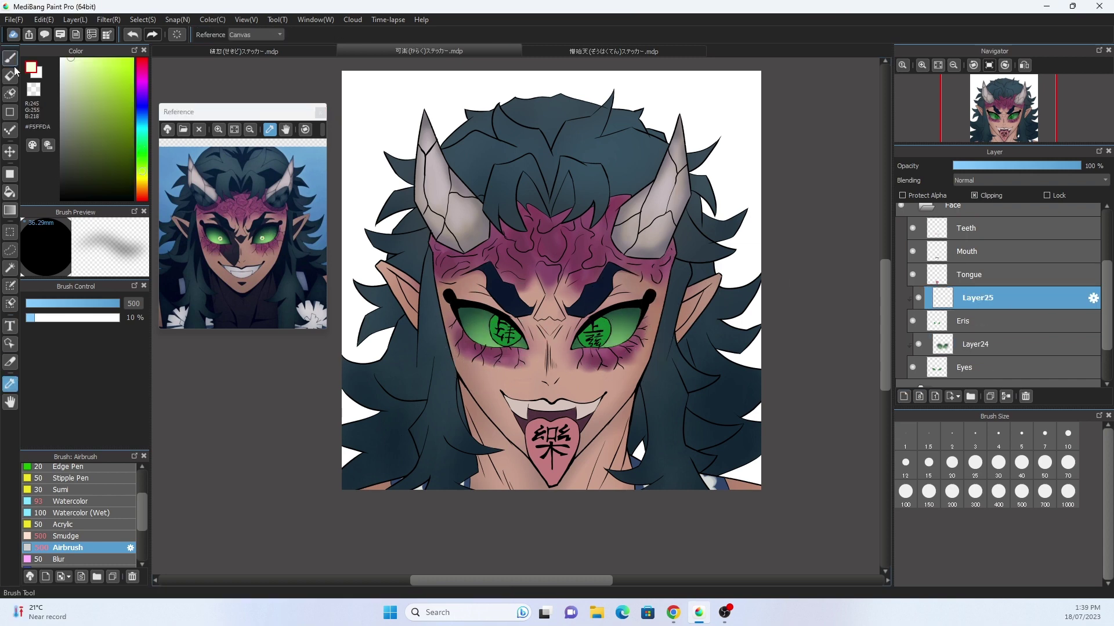
click(10, 58)
drag(580, 330, 607, 343)
alt+click(596, 333)
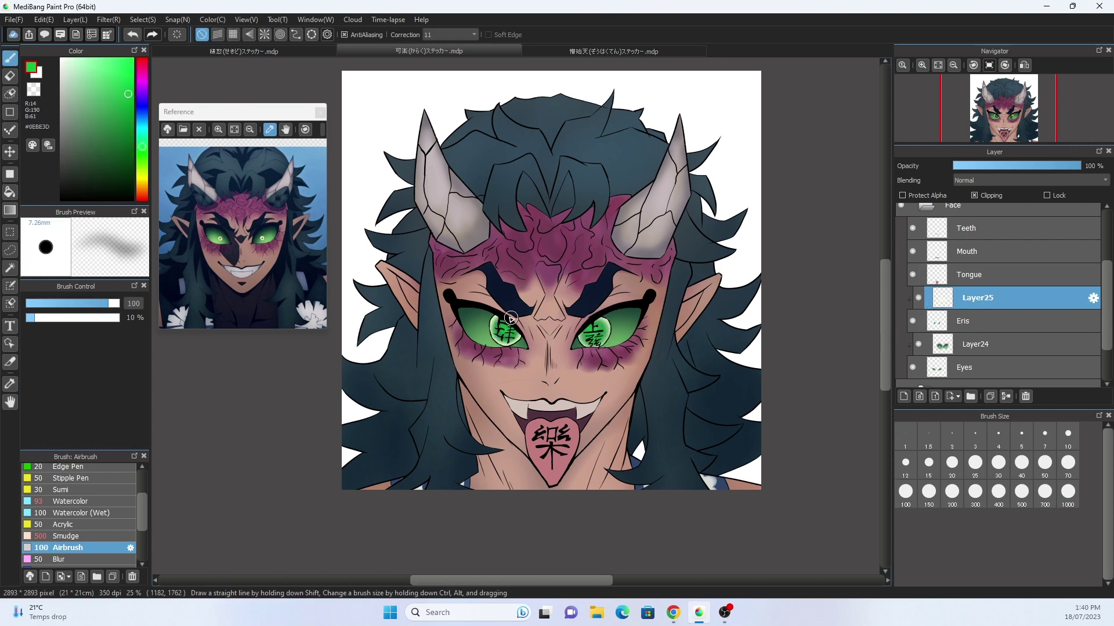
alt+click(502, 328)
alt+click(597, 330)
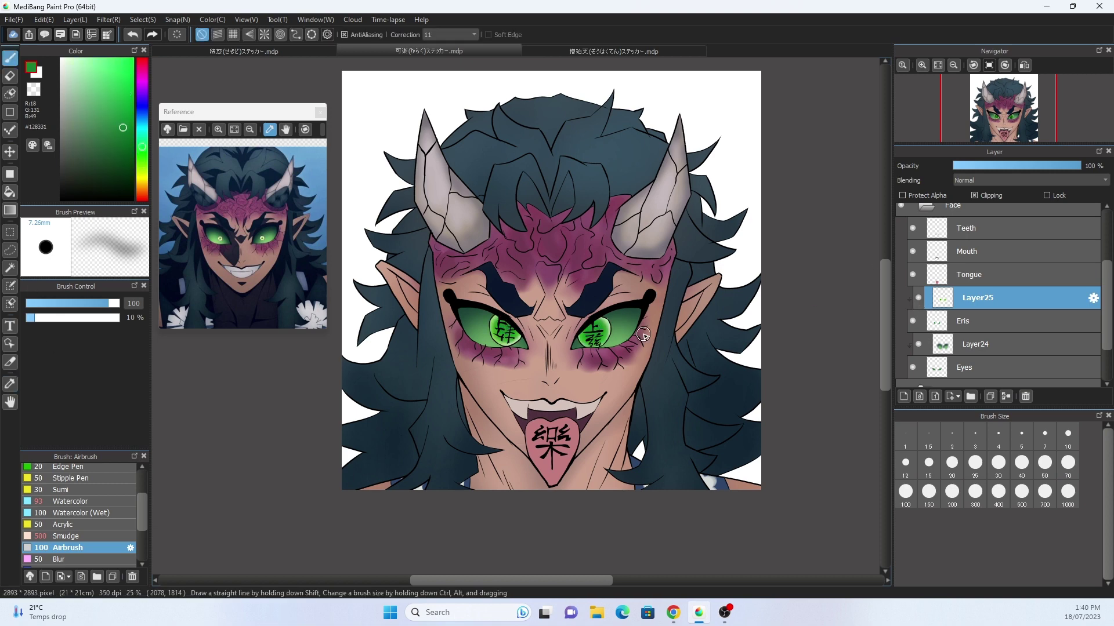
On a new layer clipped to Tongue, shade the tongue with a sampled pink using the Airbrush at size 400.
key(ctrl+shift+n)
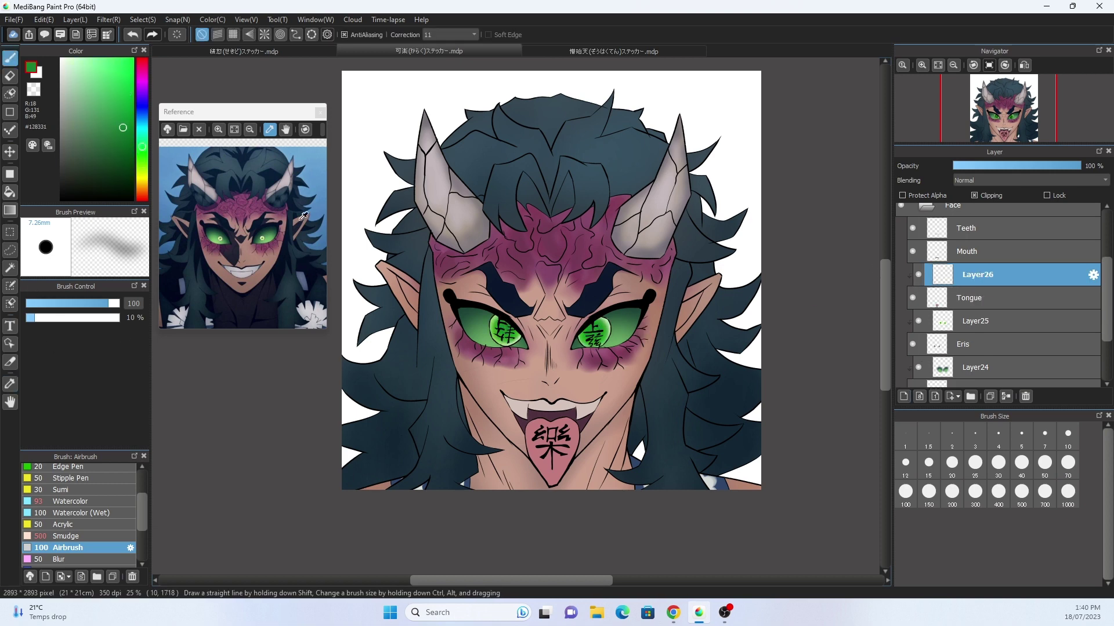
click(286, 129)
drag(243, 244, 228, 208)
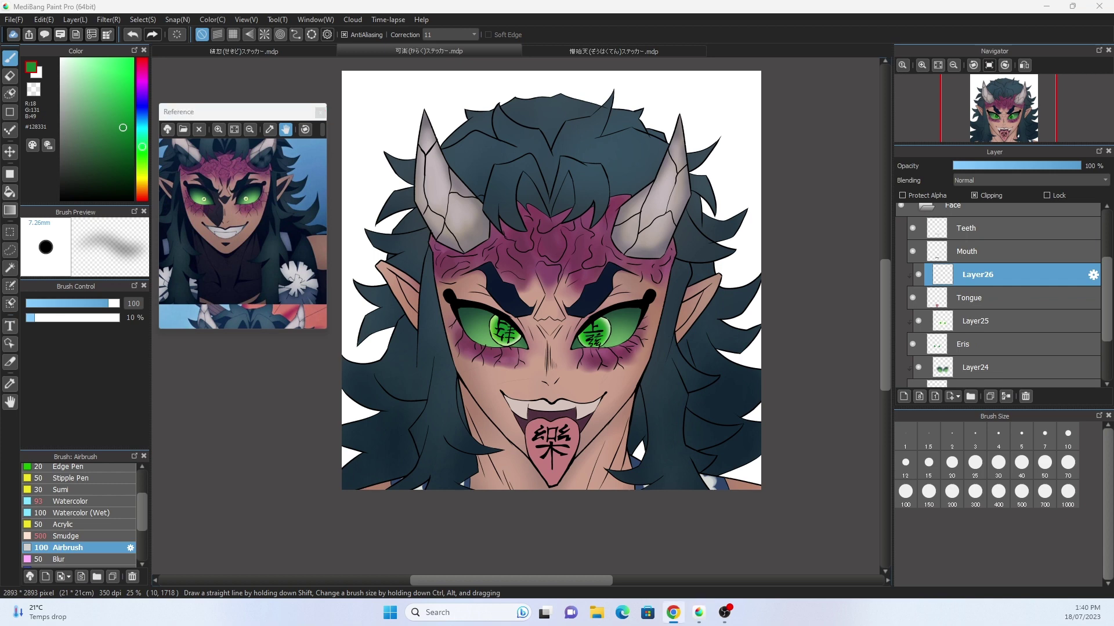
alt+click(550, 441)
drag(550, 441, 550, 441)
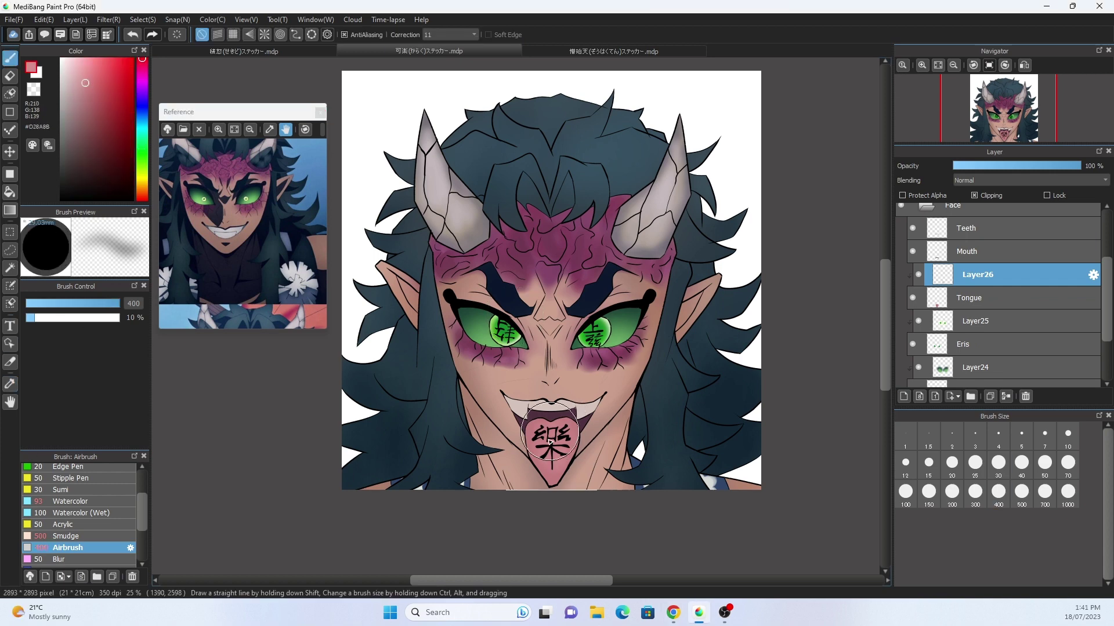
On a new layer clipped to Mouth, sample the mouth's dark tone and airbrush shading inside the mouth at size 400.
click(997, 251)
key(ctrl+shift+n)
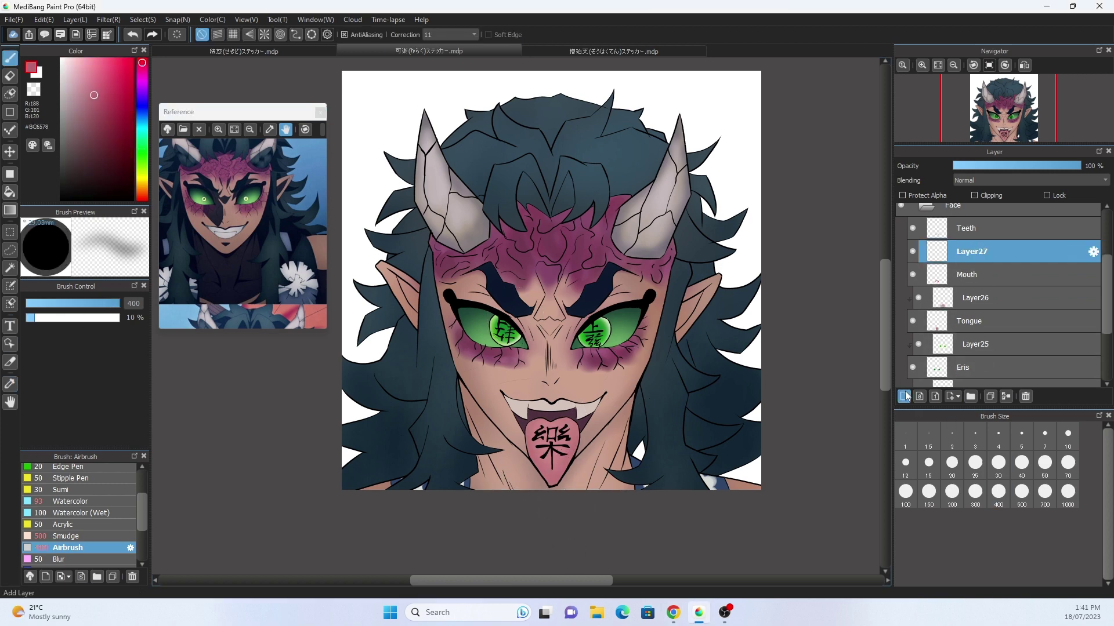
click(975, 196)
alt+click(597, 397)
On a new layer clipped to Teeth, sample a light beige #D1C1BB and airbrush shading over the teeth at size 400.
key(ctrl+shift+n)
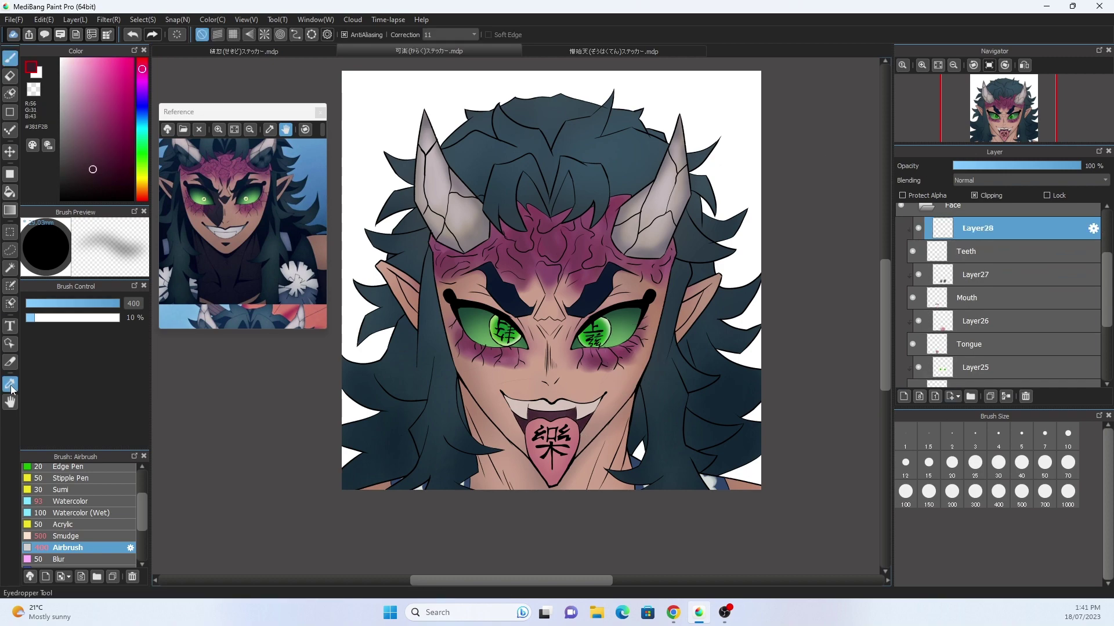
click(11, 388)
click(548, 348)
scroll(548, 349, down, 1)
scroll(533, 364, up, 1)
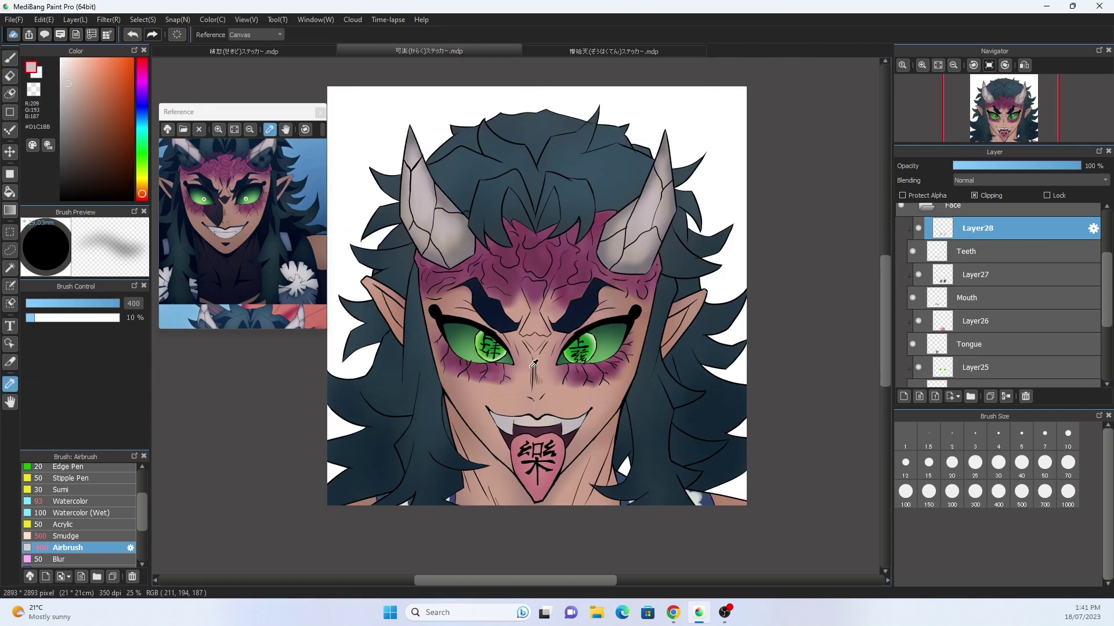
key(b)
Add a layer clipped to Vest for airbrush shading in #102133, and group it with Vest in a folder named Clothes.
alt+click(648, 441)
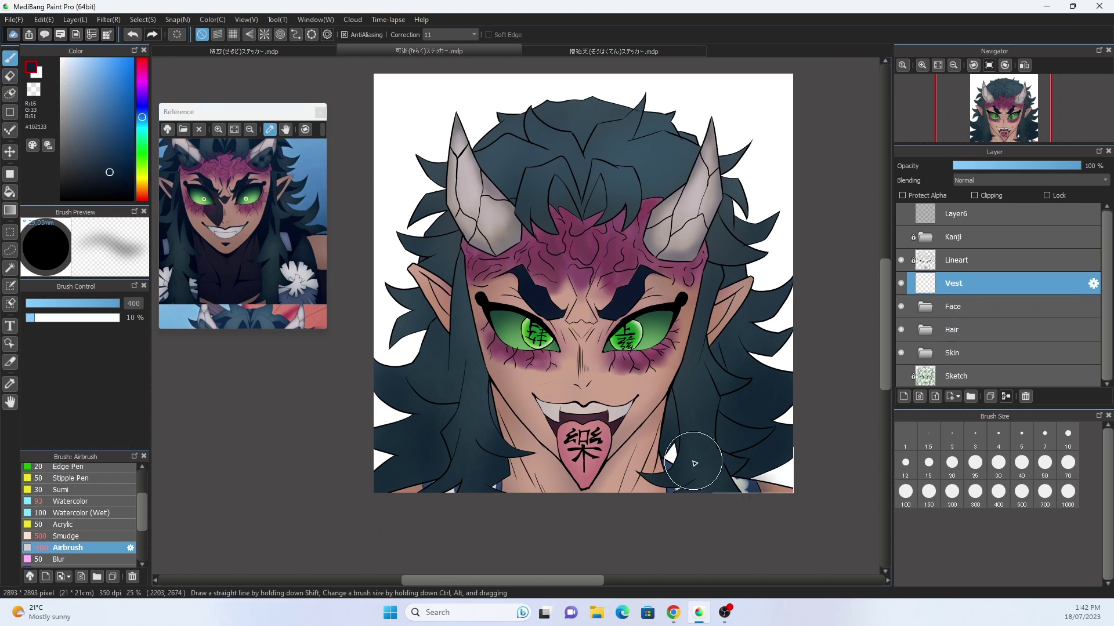
click(974, 195)
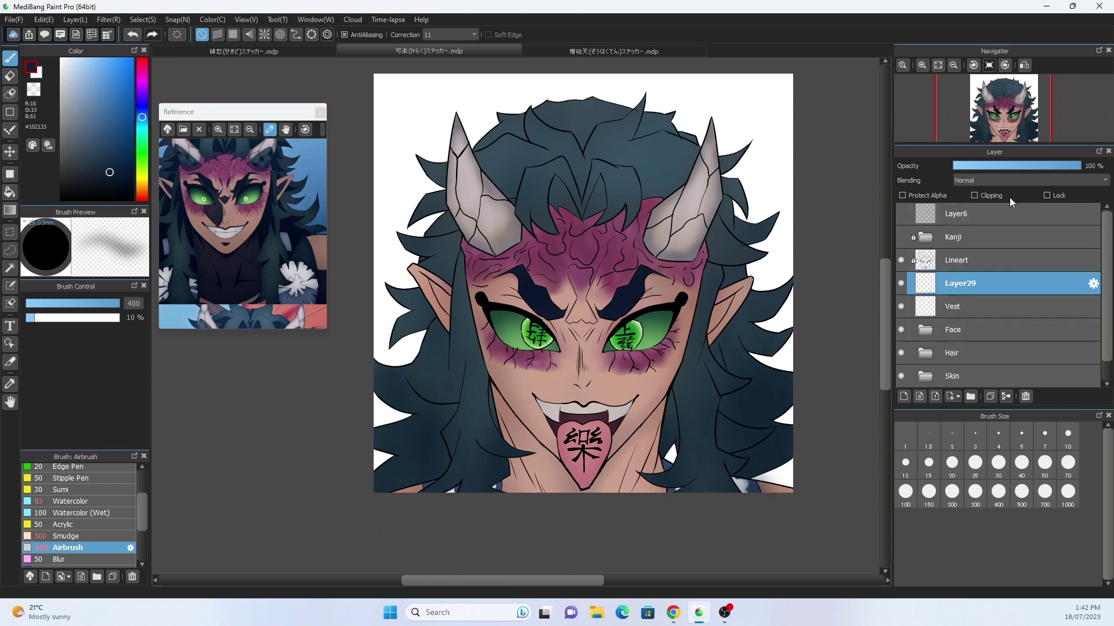
click(974, 195)
key(ctrl+shift+n)
click(975, 195)
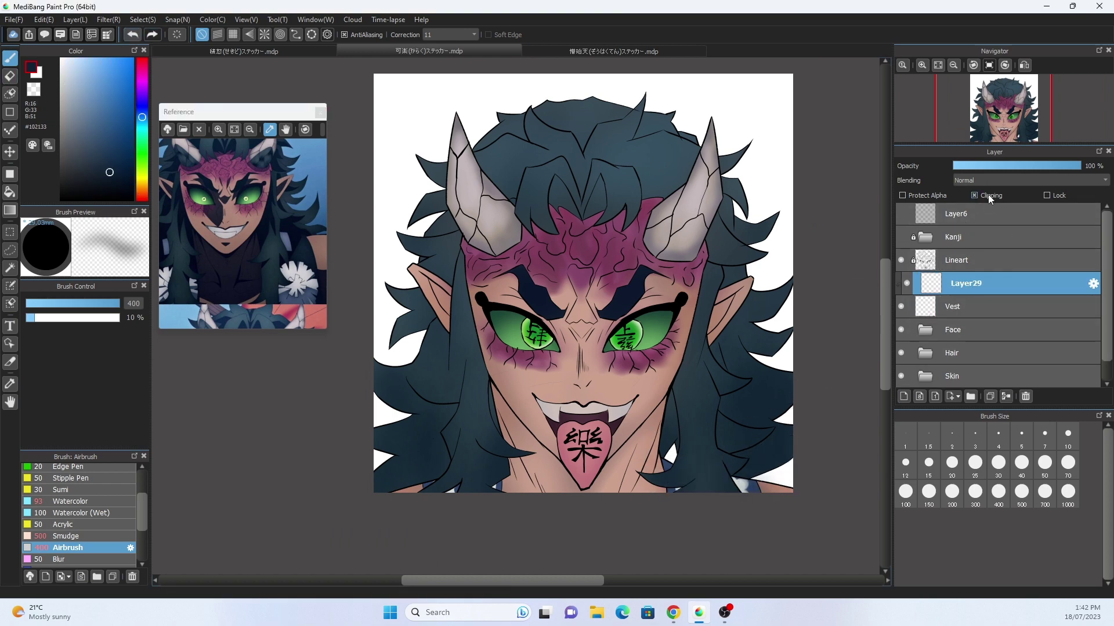
key(ctrl+g)
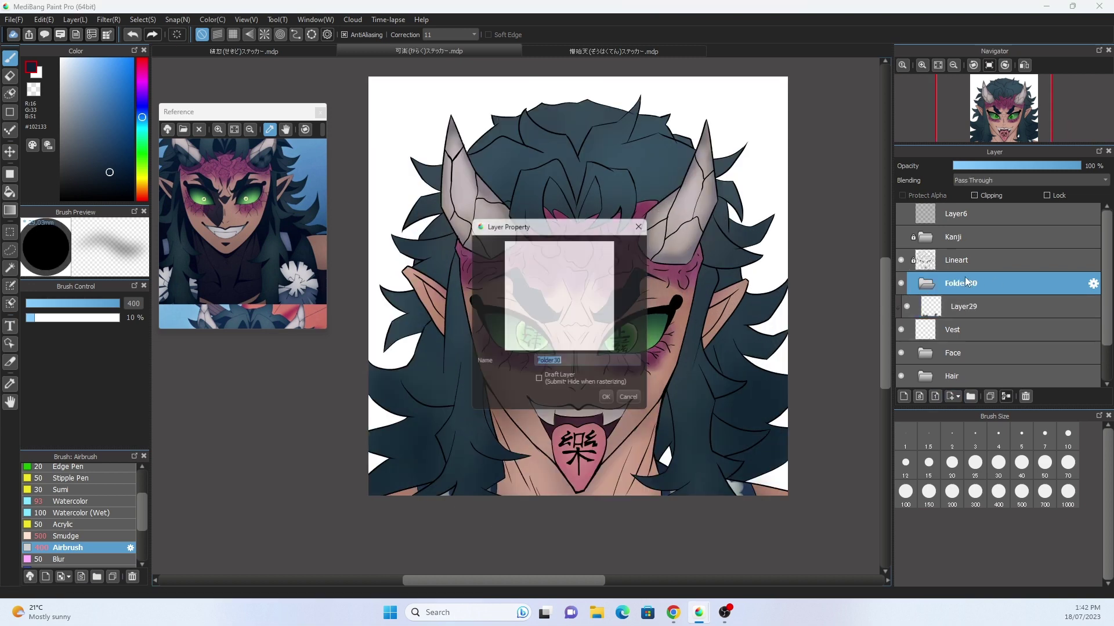
text(Clothes)
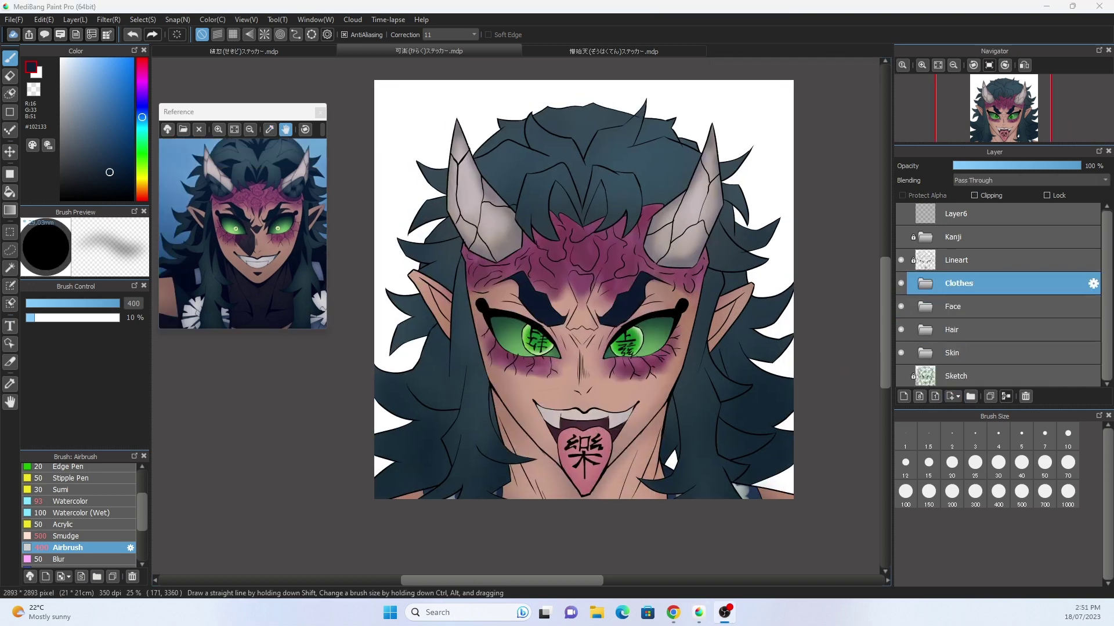
On a new clipped layer above Layer20 in Skin, use the Pen at size 40 to paint the neck shadow in dark navy #161827.
scroll(922, 369, down, 3)
click(974, 353)
key(ctrl+shift+n)
click(975, 196)
key(i)
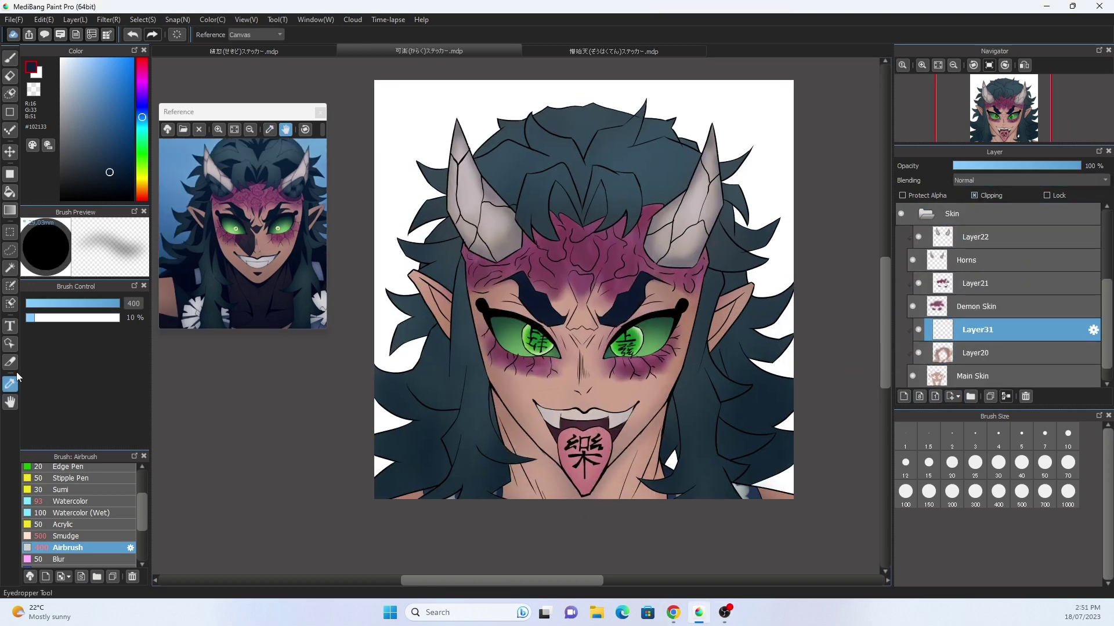
click(249, 241)
click(248, 242)
key(b)
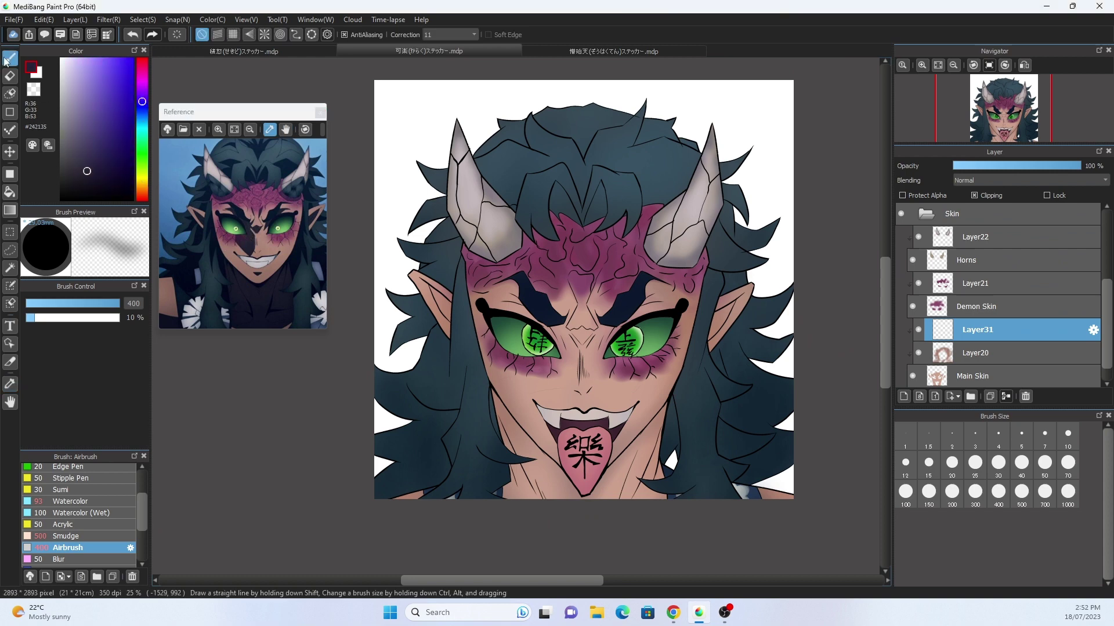
click(141, 124)
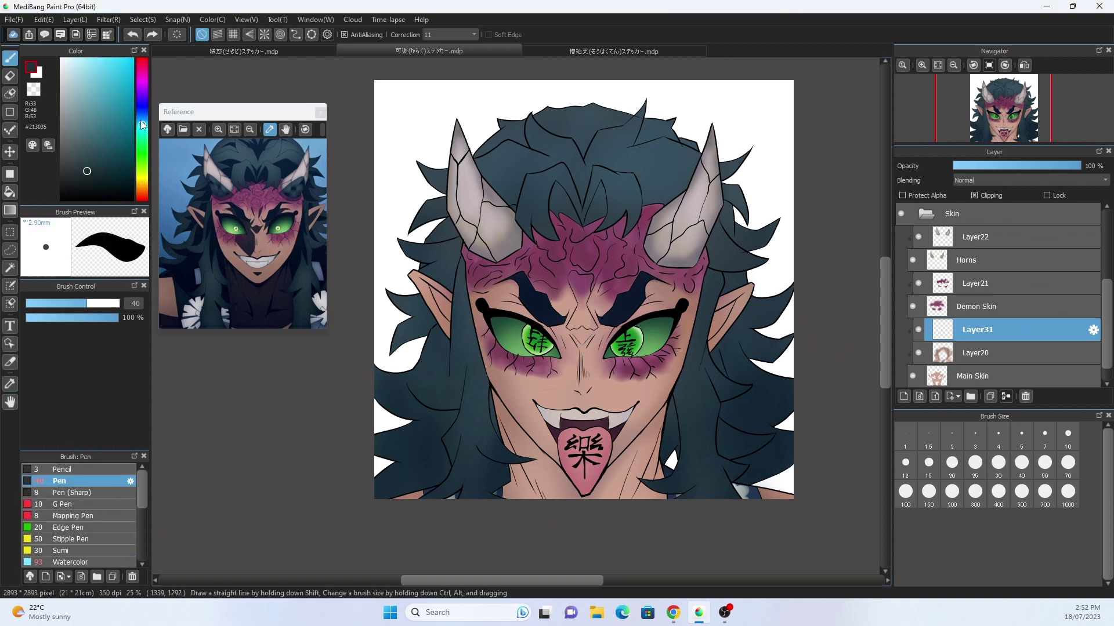
alt+click(590, 334)
drag(490, 384, 536, 448)
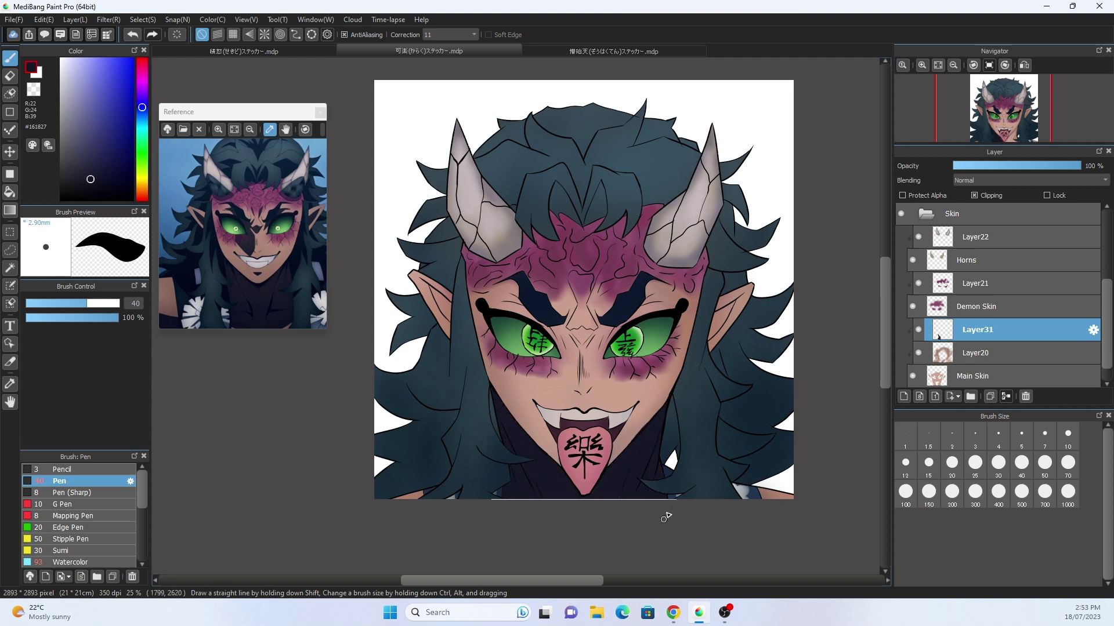
Paint the hard shadow beside the nose, down the cheek and across the nose bridge, trimming its edges with the eraser.
scroll(665, 516, up, 2)
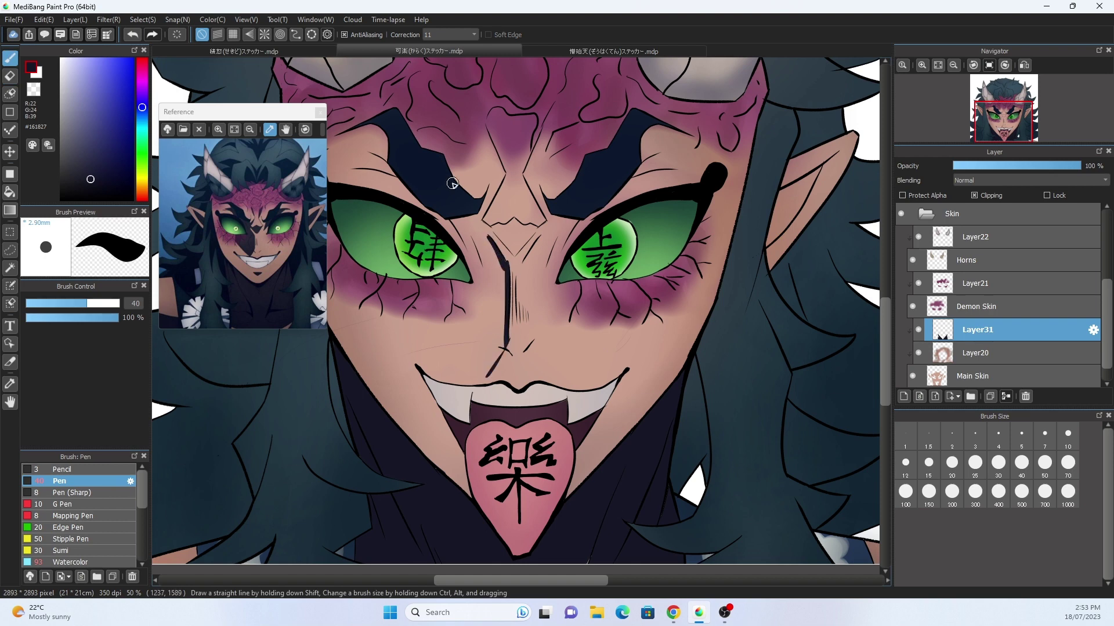
mouse_move(467, 296)
mouse_down()
mouse_move(437, 317)
mouse_move(488, 361)
mouse_move(490, 380)
mouse_up()
key(e)
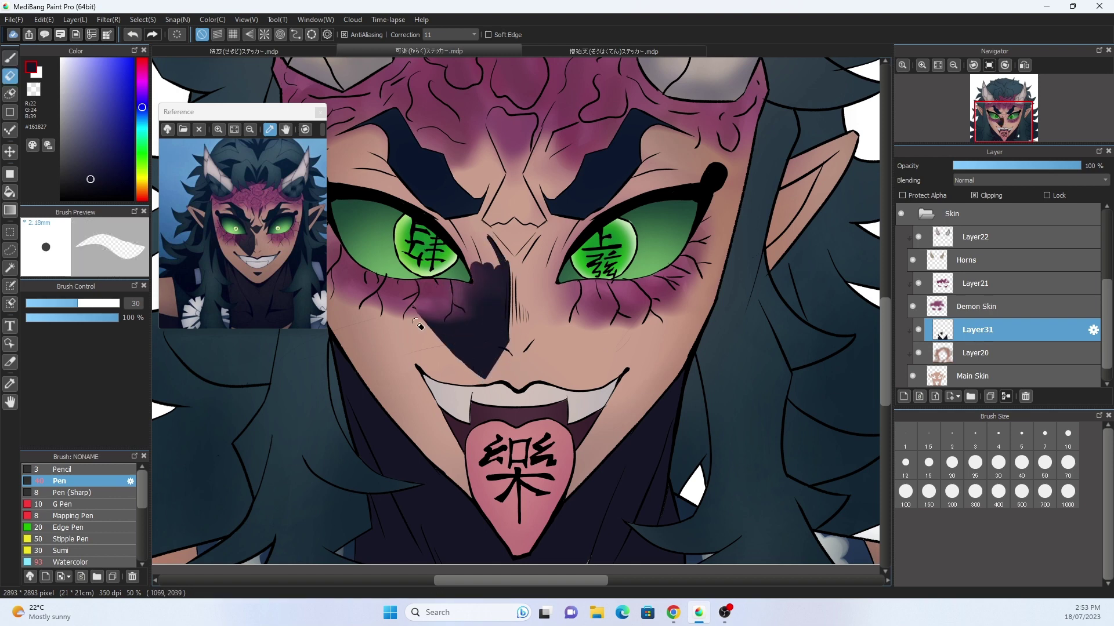
key(b)
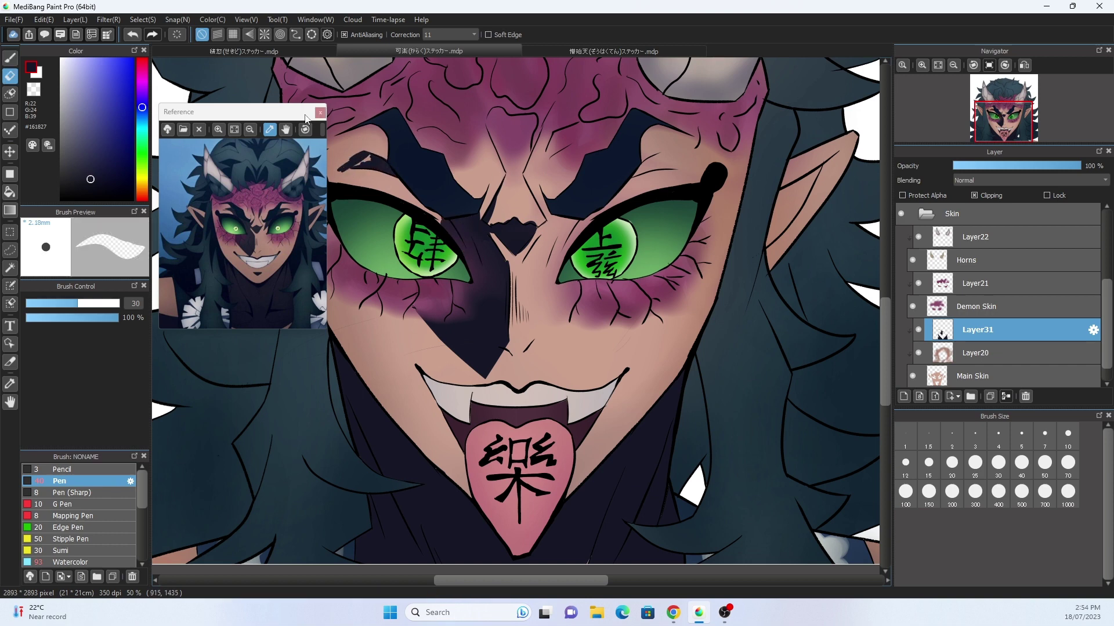
Narrow the reference window and paint pointed #161827 shadows on the skin between the brows and eyes on both sides.
mouse_move(326, 125)
mouse_down()
mouse_move(398, 127)
mouse_move(296, 129)
mouse_up()
drag(349, 168, 378, 153)
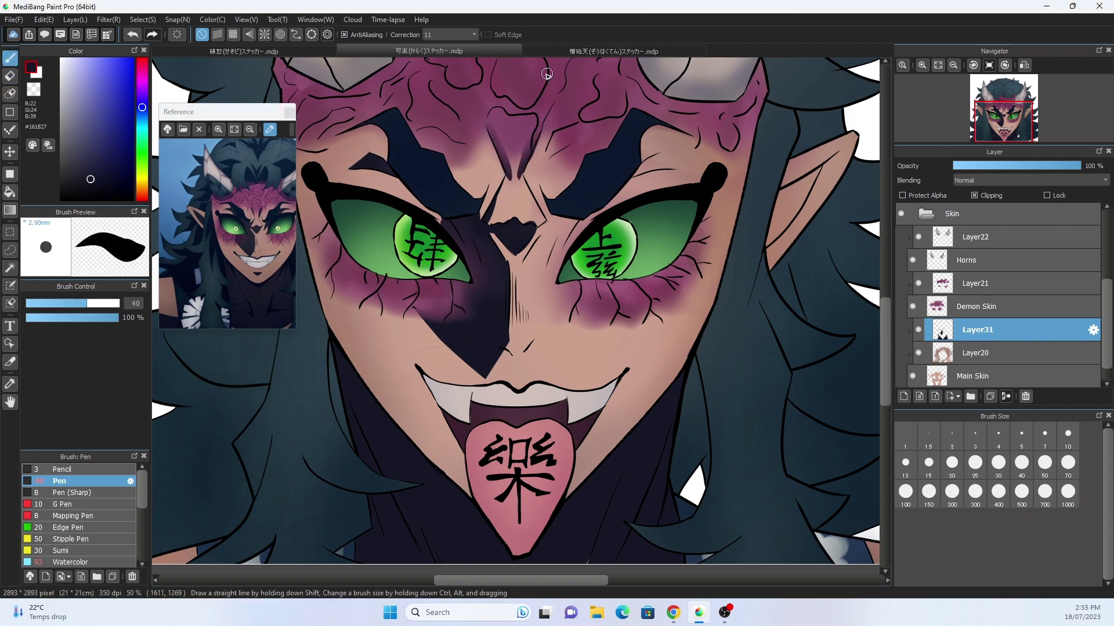
key(e)
key(b)
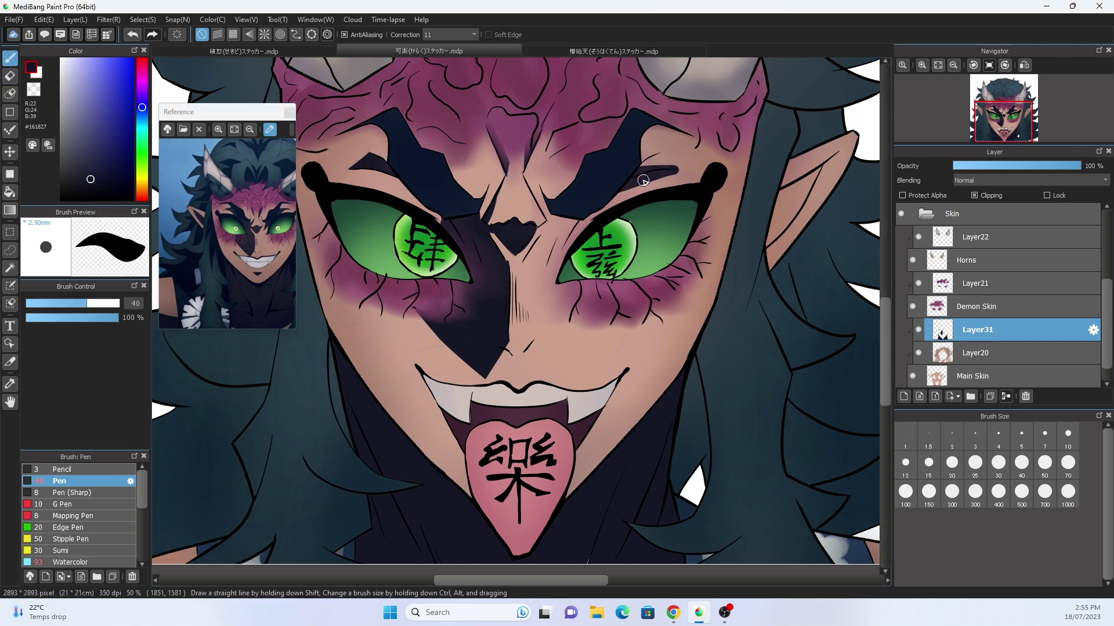
key(e)
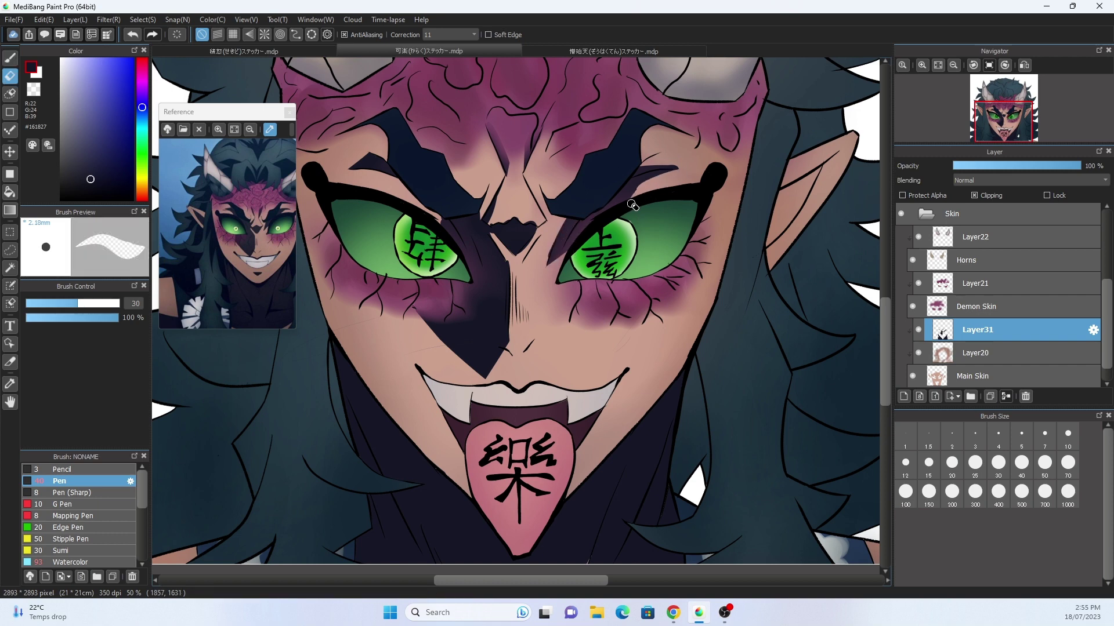
Fill the inner hollows of both pointed ears with the dark #161827 shadow and clean up the edges.
key(b)
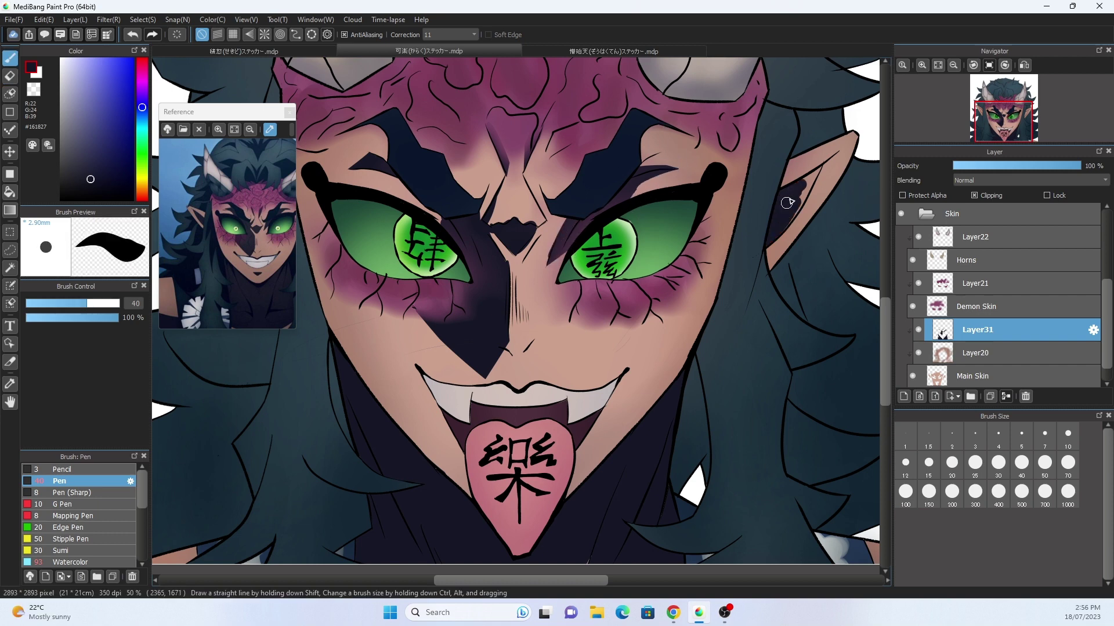
scroll(501, 546, left, 4)
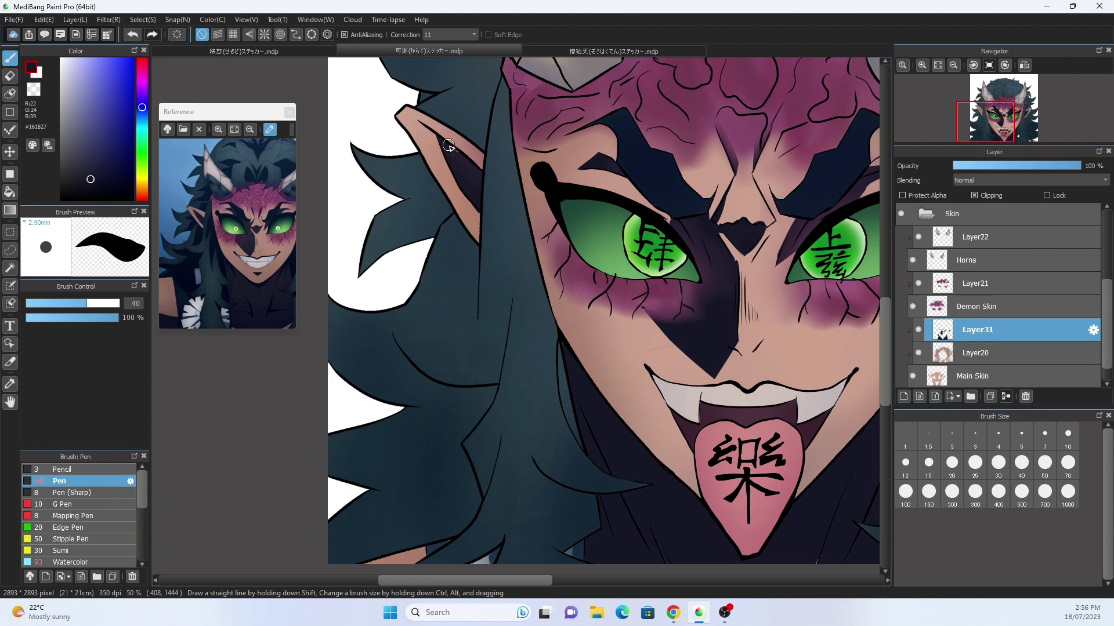
scroll(448, 145, up, 3)
key(e)
key(b)
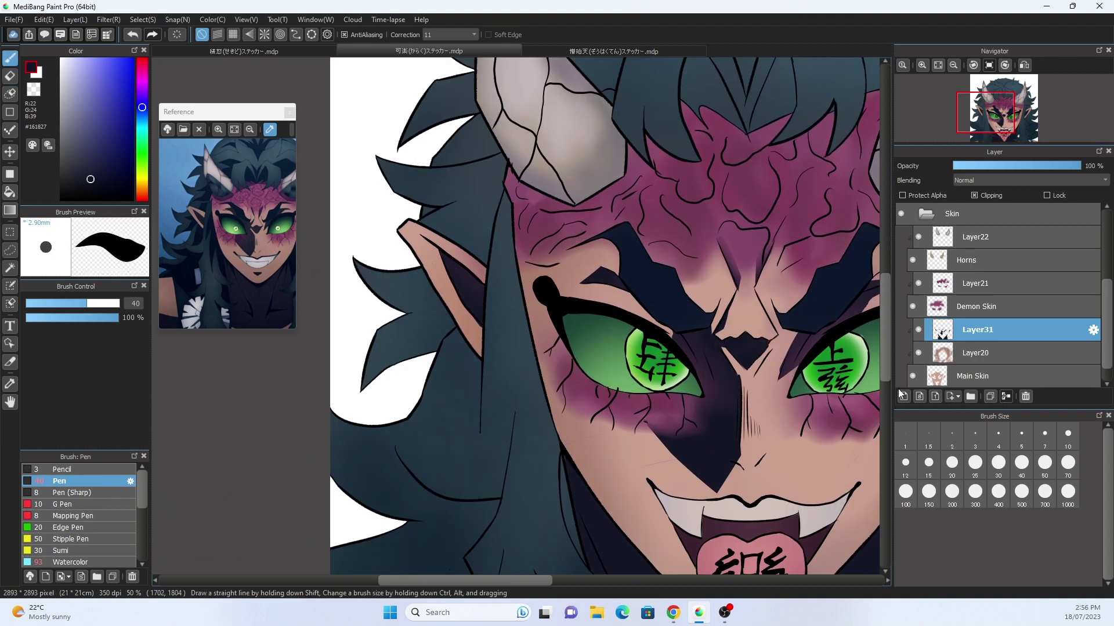
On the Demon Skin layer, fade the inner edges of the under-eye patches using a transparent Airbrush at size 150.
scroll(513, 392, down, 2)
key(e)
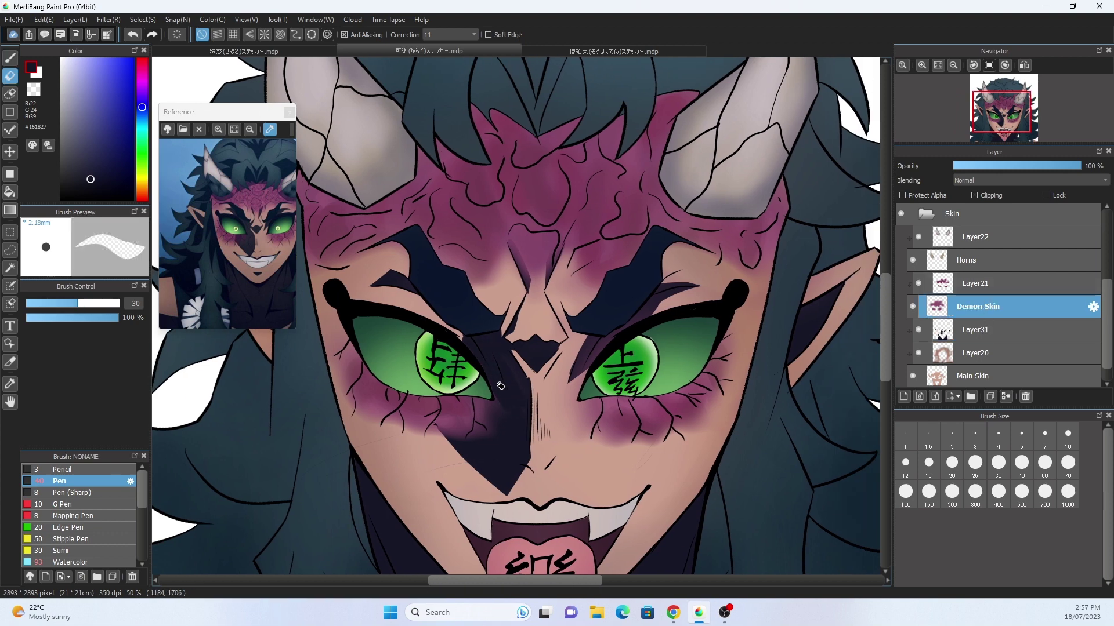
scroll(81, 522, down, 2)
click(68, 537)
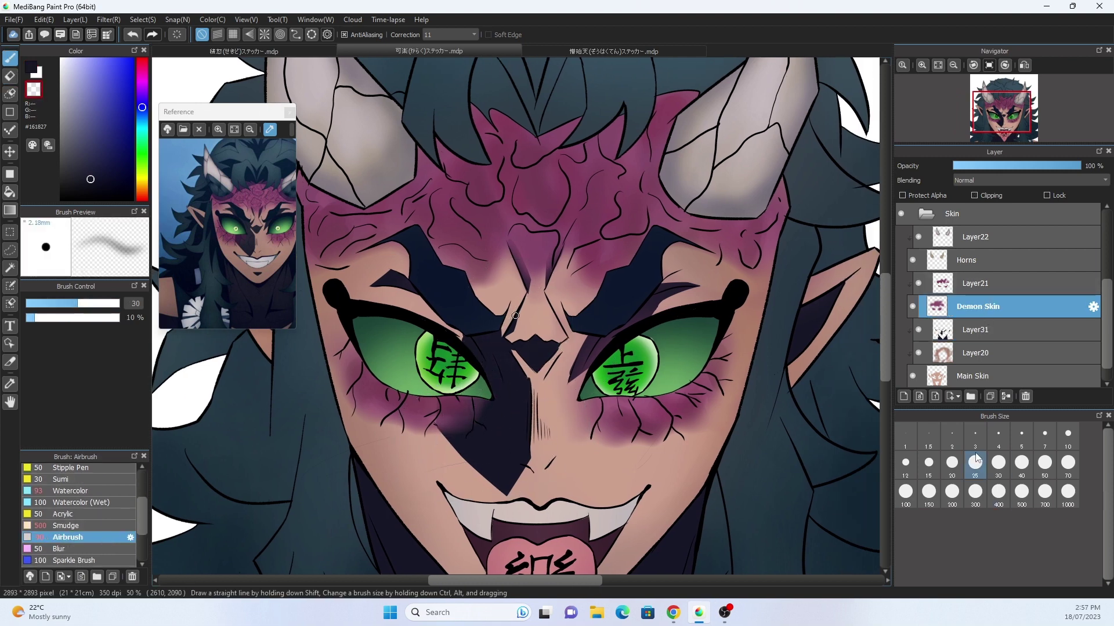
click(975, 491)
On a new clipped layer above Layer21, paint dark purple #3D2348 shadow where the nose shadow crosses the under-eye patch.
click(990, 284)
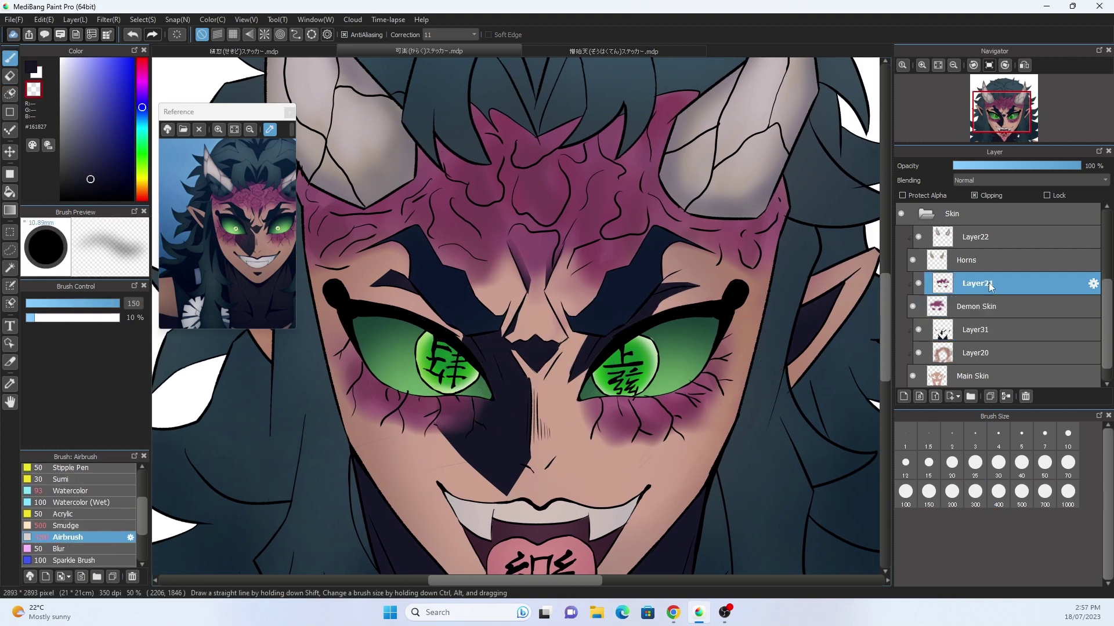
key(ctrl+shift+n)
alt+click(444, 420)
key(p)
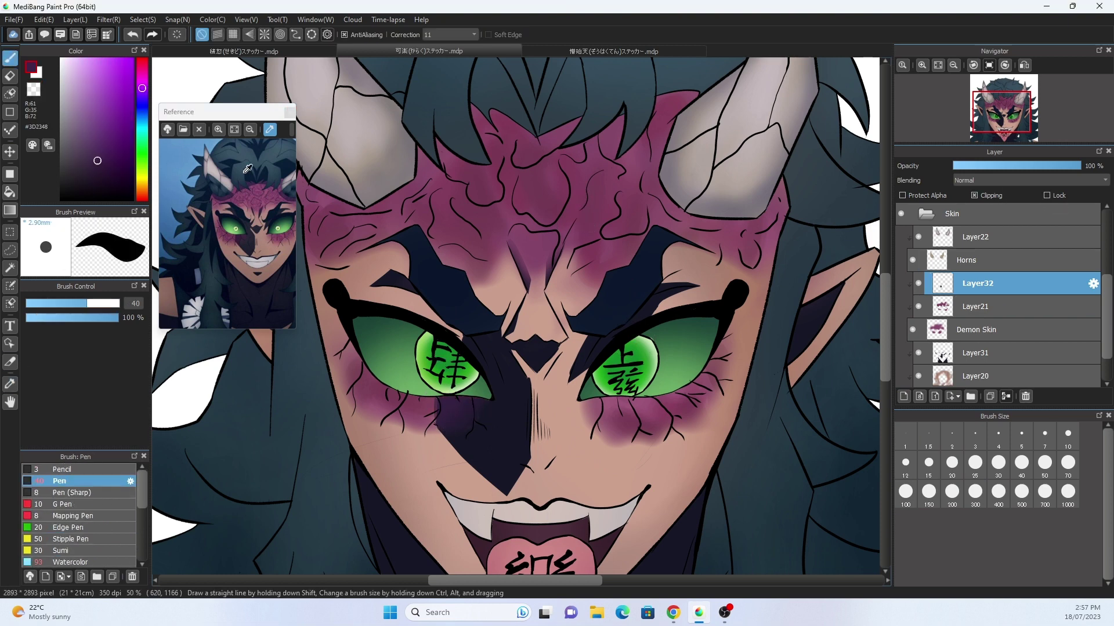
Sample purples #4A264C and #3C264A from the reference and pen shadows beneath the left-hand horn and nearby hairline on the demon skin.
click(233, 192)
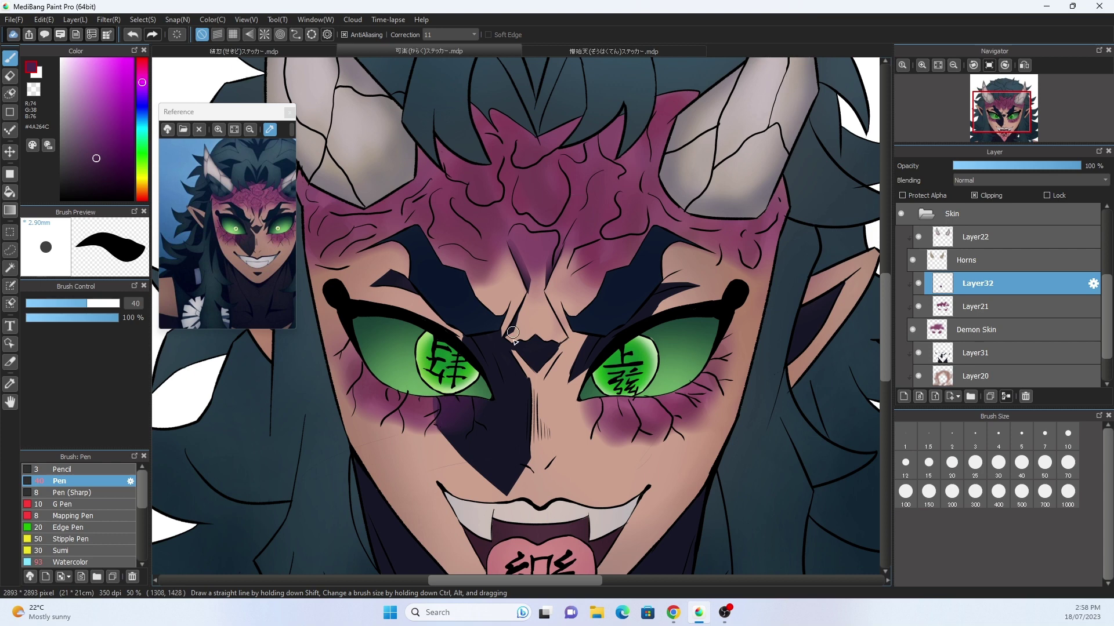
drag(299, 191, 355, 209)
drag(409, 186, 377, 205)
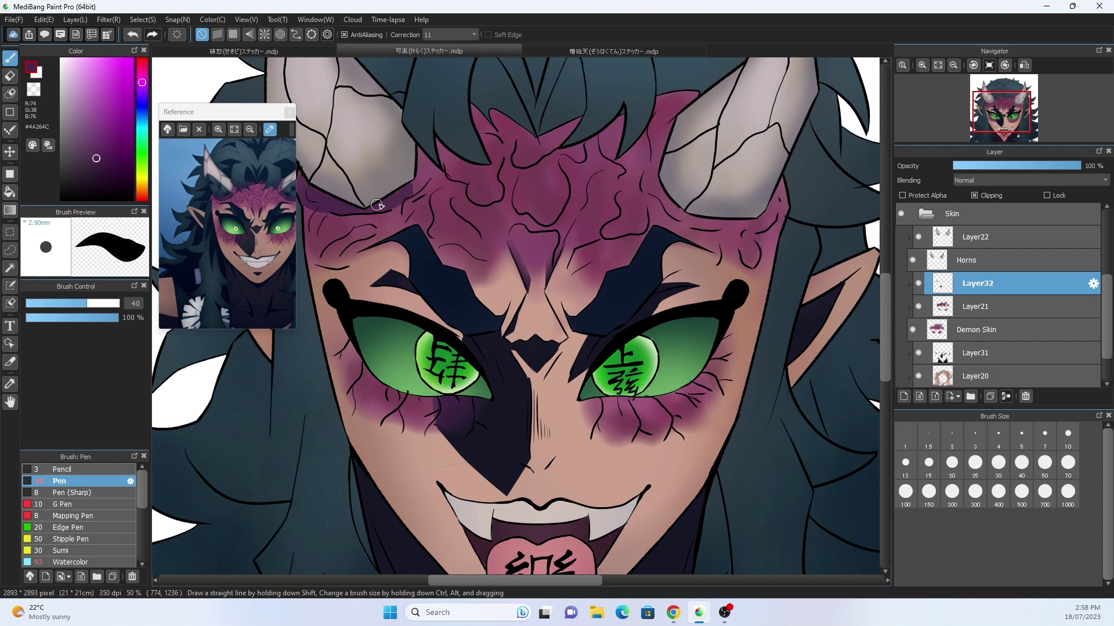
mouse_move(534, 145)
mouse_down()
mouse_move(484, 130)
mouse_move(471, 109)
mouse_up()
click(261, 177)
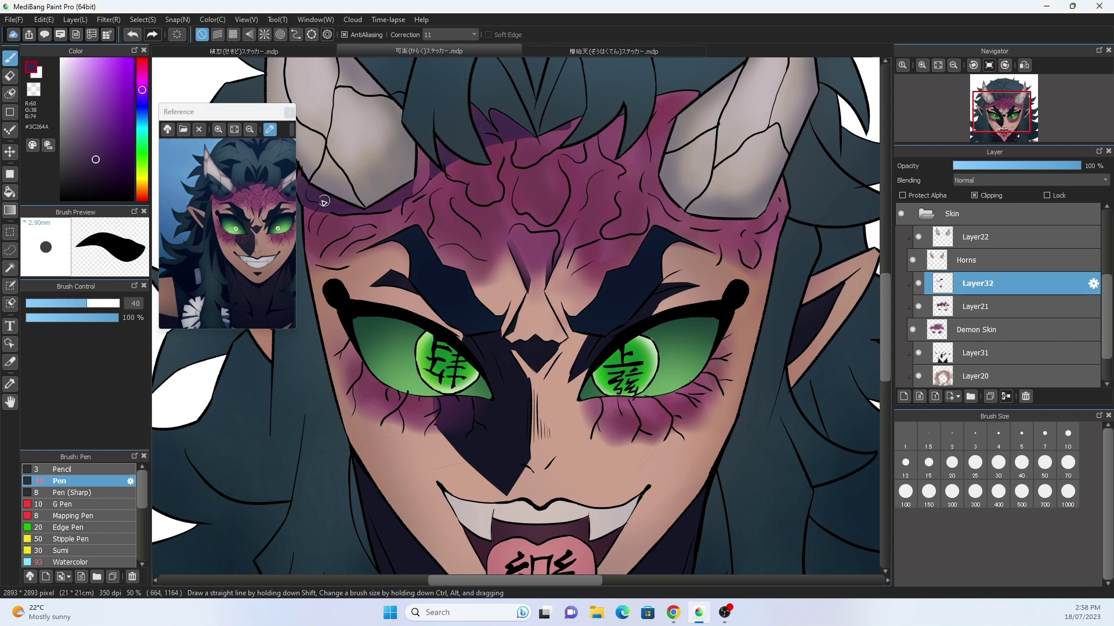
key(e)
key(b)
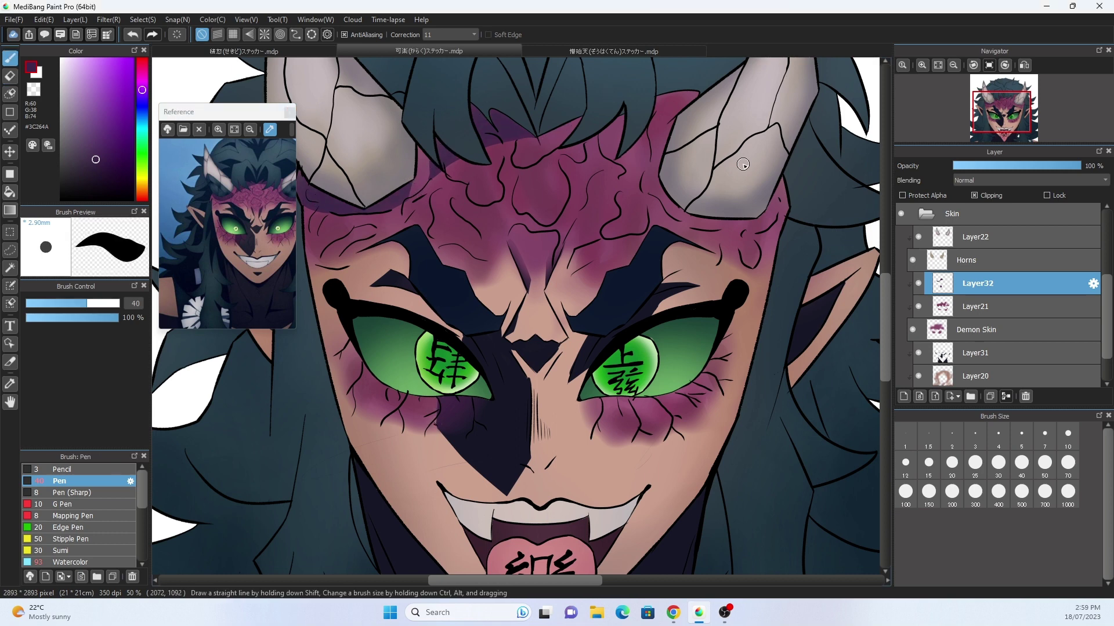
Extend the #3C264A shadow under the central fringe and around the base of the right-hand horn, erasing any excess.
drag(630, 150, 528, 132)
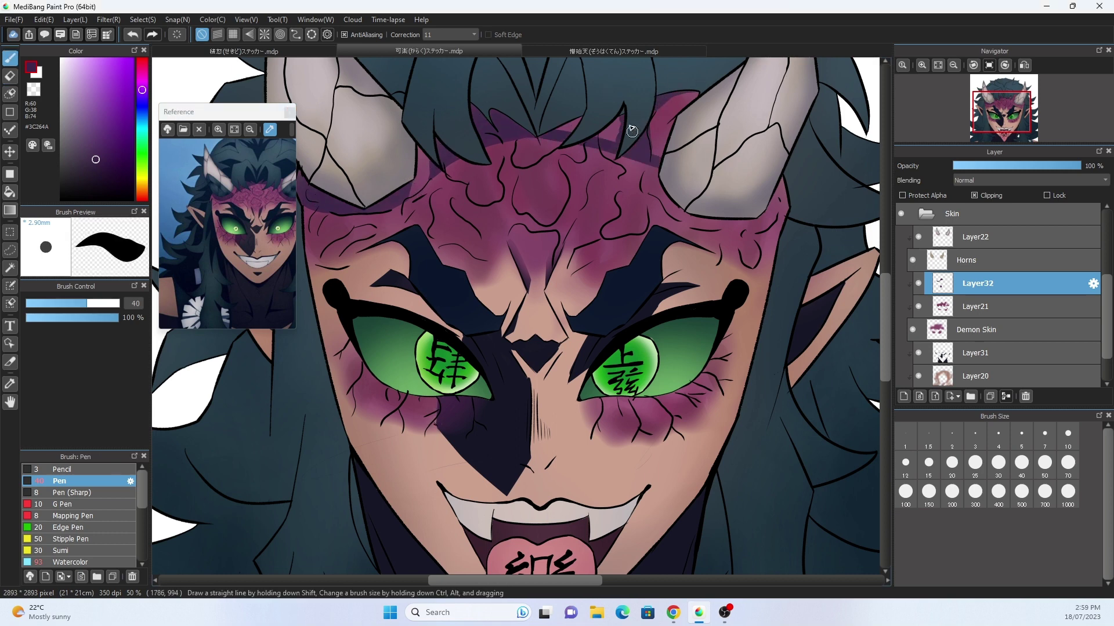
key(e)
key(b)
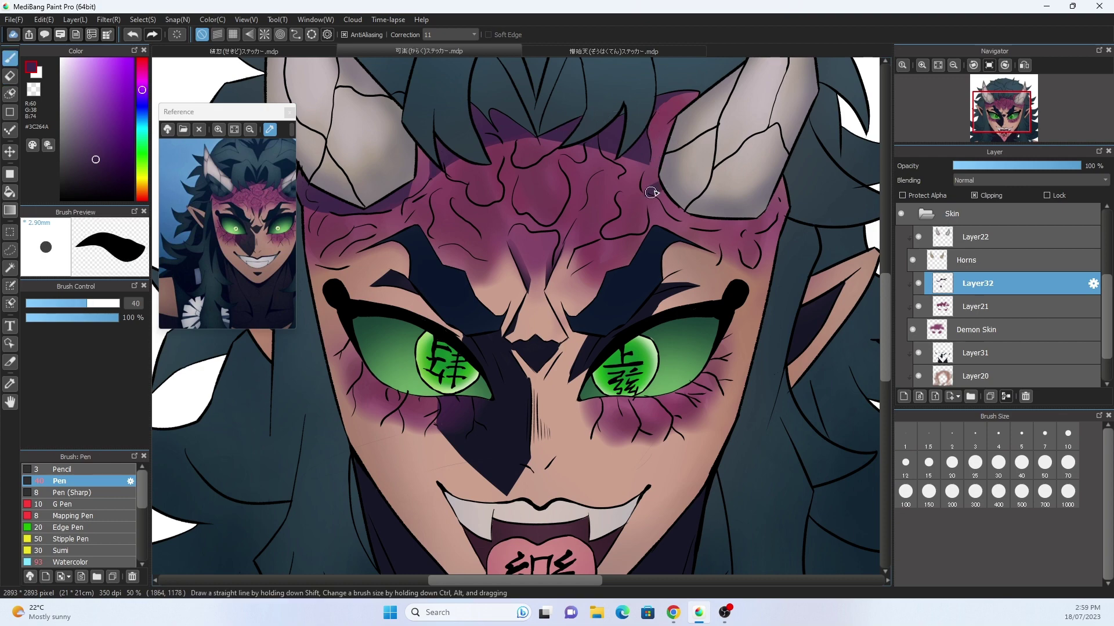
drag(654, 194, 730, 170)
key(e)
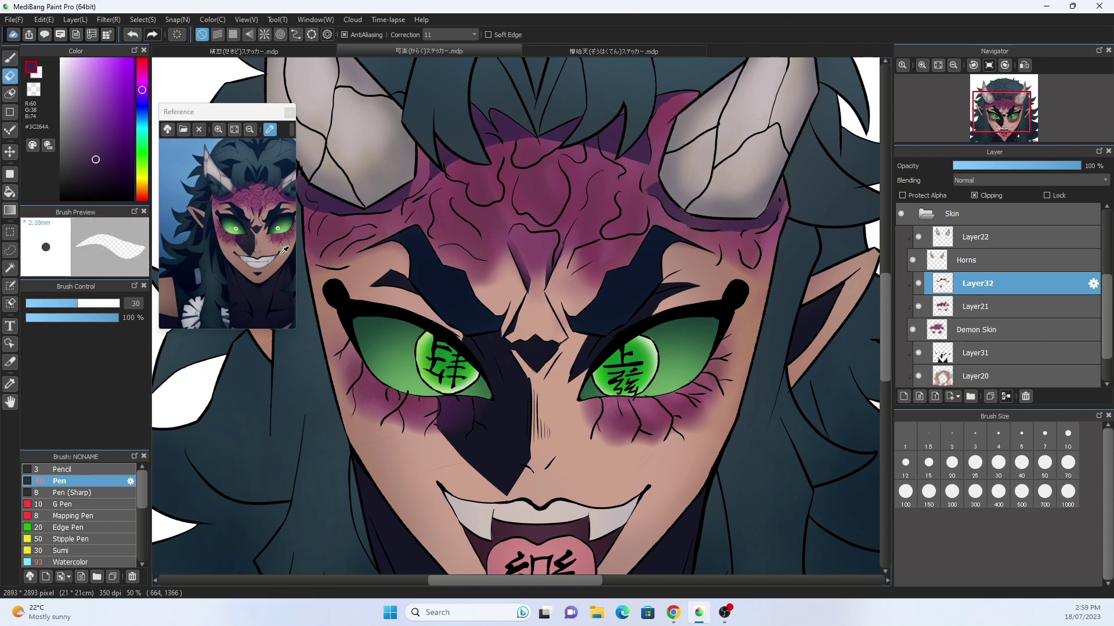
Lower the opacity of the skin shadow layer, Layer31, to 90%.
key(ctrl+minus)
click(986, 353)
click(1067, 166)
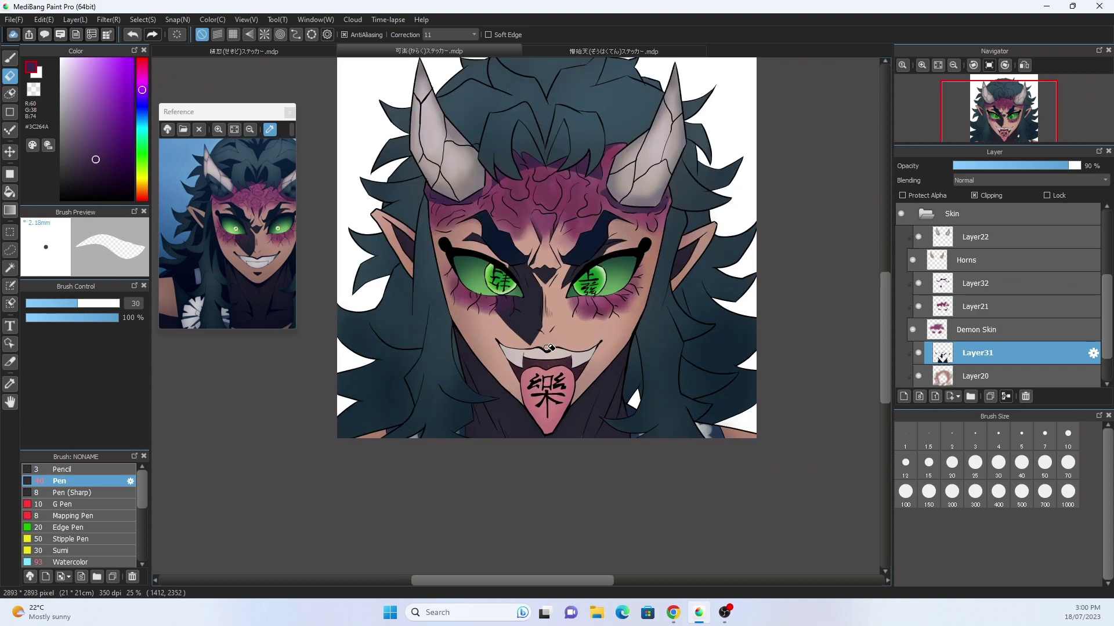
On a new clipped layer above Layer22, pen #2B4055 shadow across the base of the right-hand horn and erase any excess.
key(ctrl+minus)
key(alt+Tab)
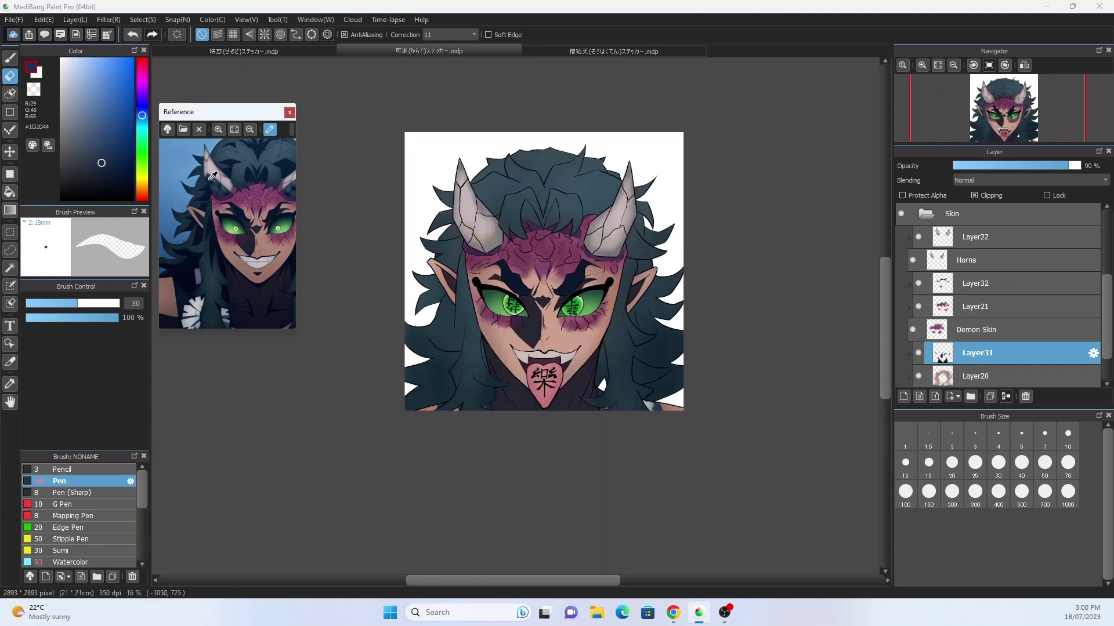
click(10, 58)
click(903, 396)
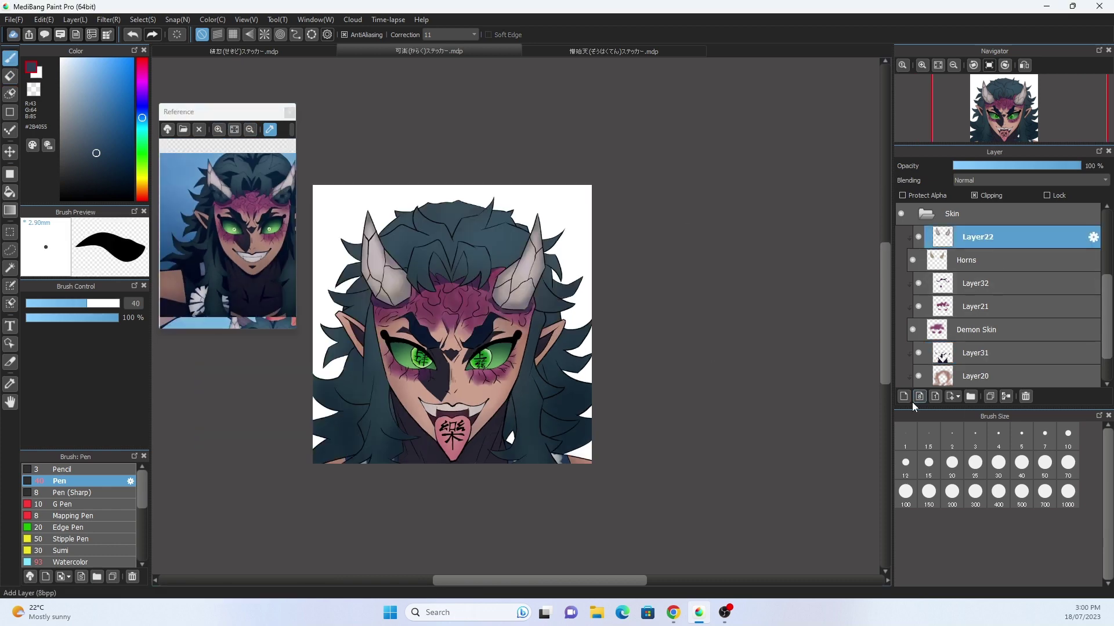
drag(534, 276, 507, 302)
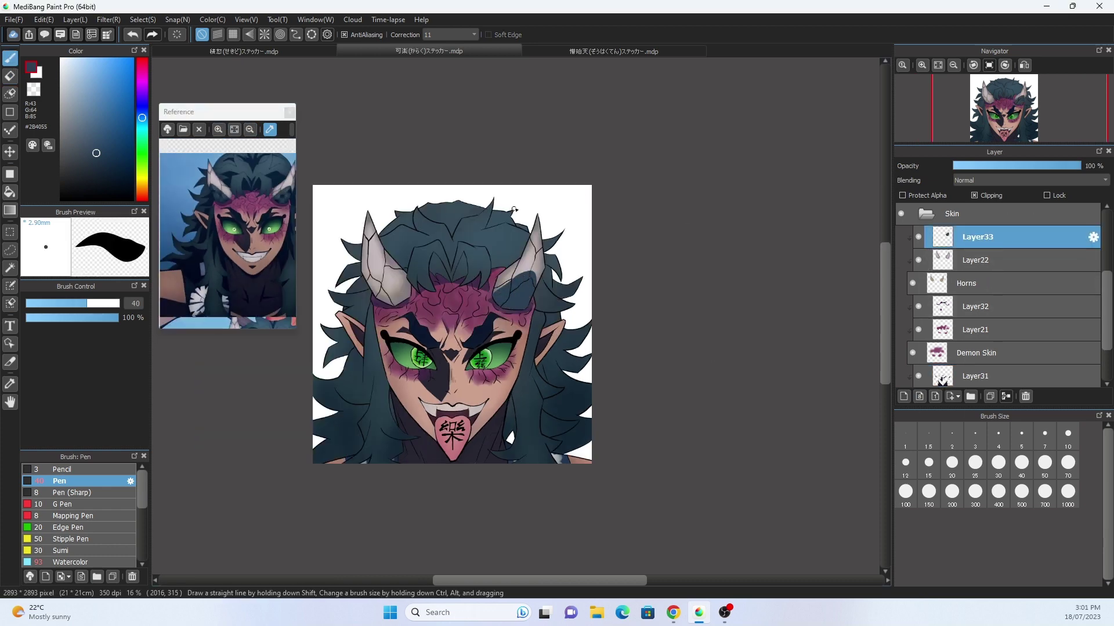
key(e)
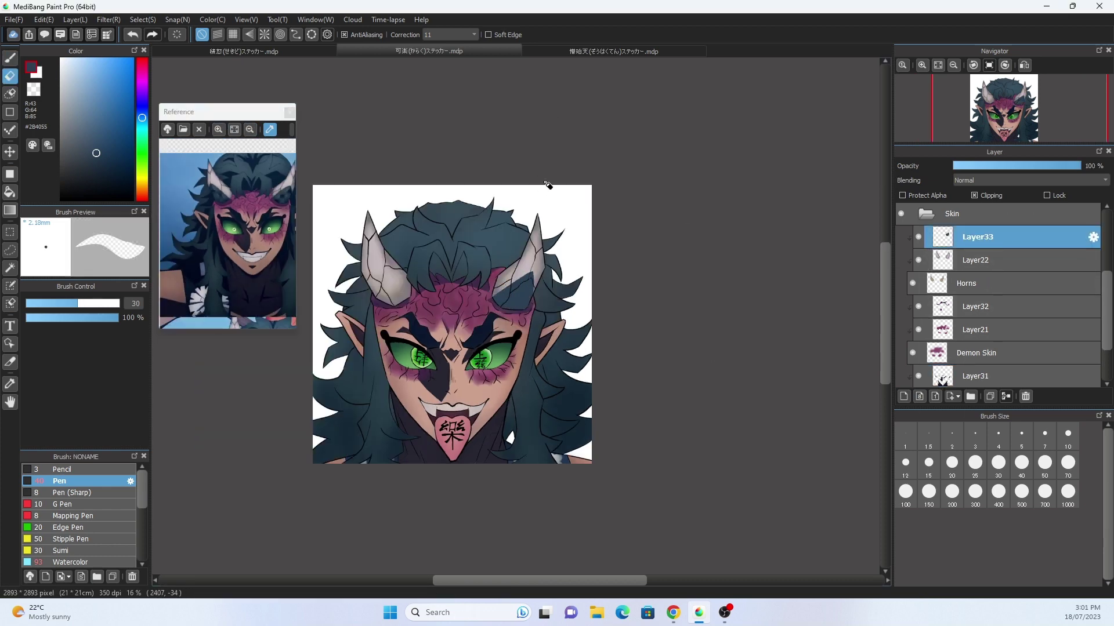
Pen matching #2B4055 shadow across the base of the left-hand horn and lower the horn shadow layer's opacity to 91%.
key(b)
drag(408, 297, 371, 285)
key(e)
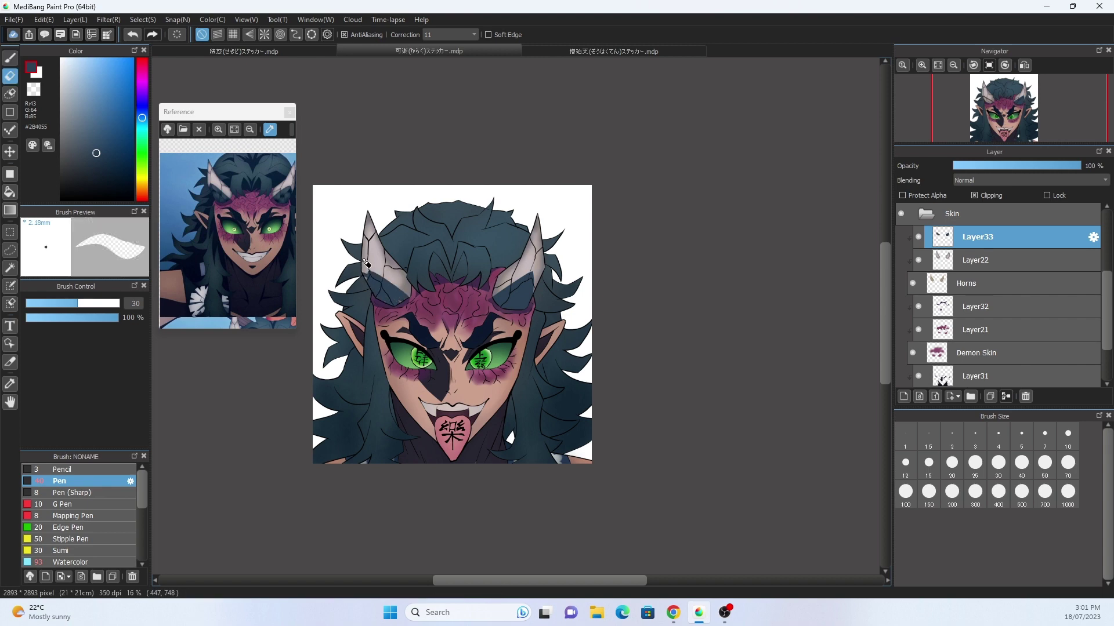
key(b)
click(1072, 167)
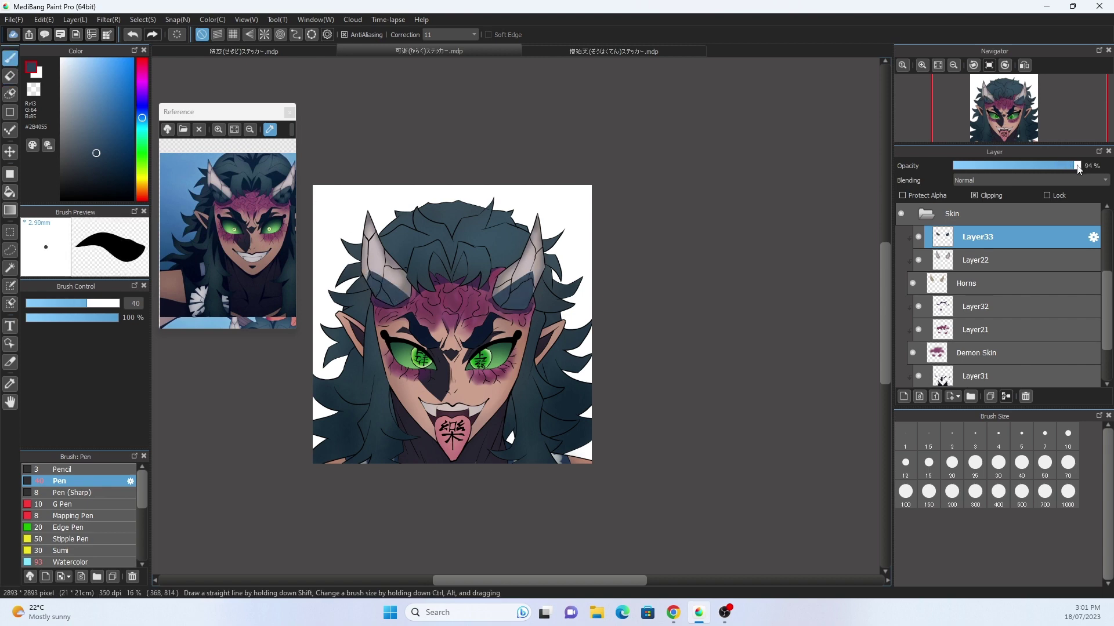
Airbrush darker blue #091F34 softly into the horn shadows on Layer33 with a size 70 brush.
click(998, 260)
click(120, 172)
scroll(81, 516, down, 2)
click(68, 537)
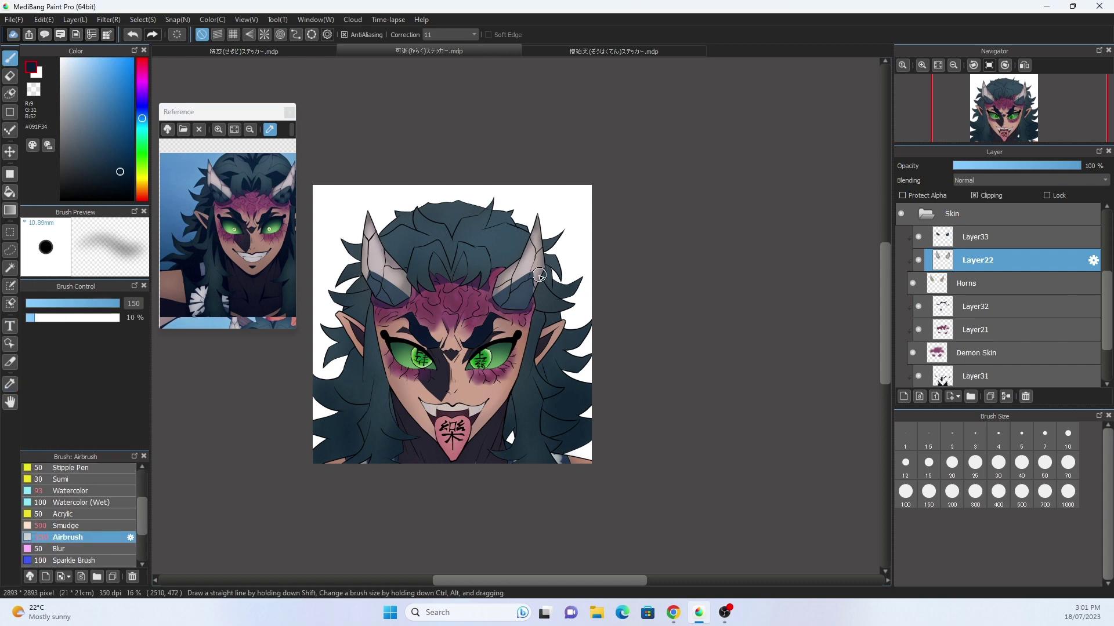
click(998, 237)
click(1068, 462)
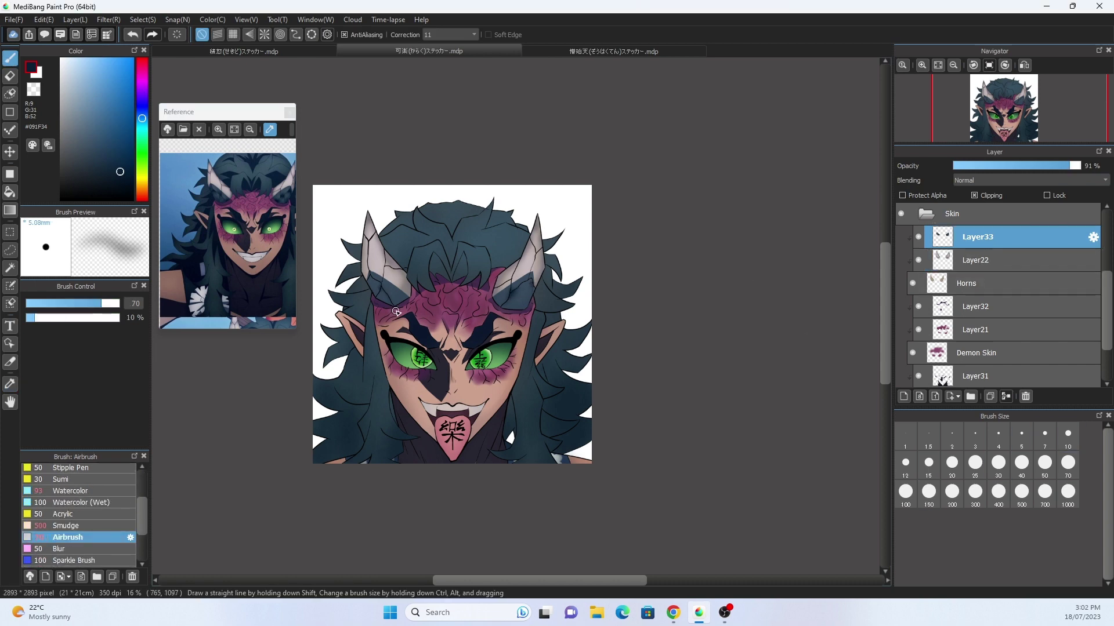
In the Hair folder, add a clipped layer above a hidden Layer23 and pick dark navy #061C31 as the shadow colour.
scroll(998, 290, up, 5)
click(951, 303)
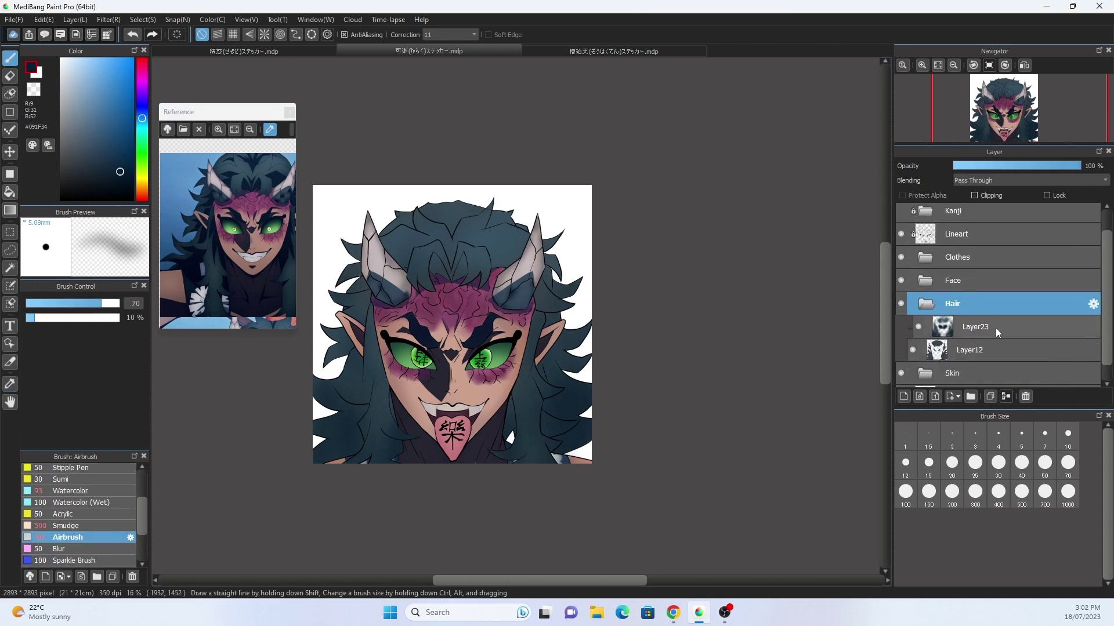
click(903, 396)
key(i)
scroll(450, 266, up, 4)
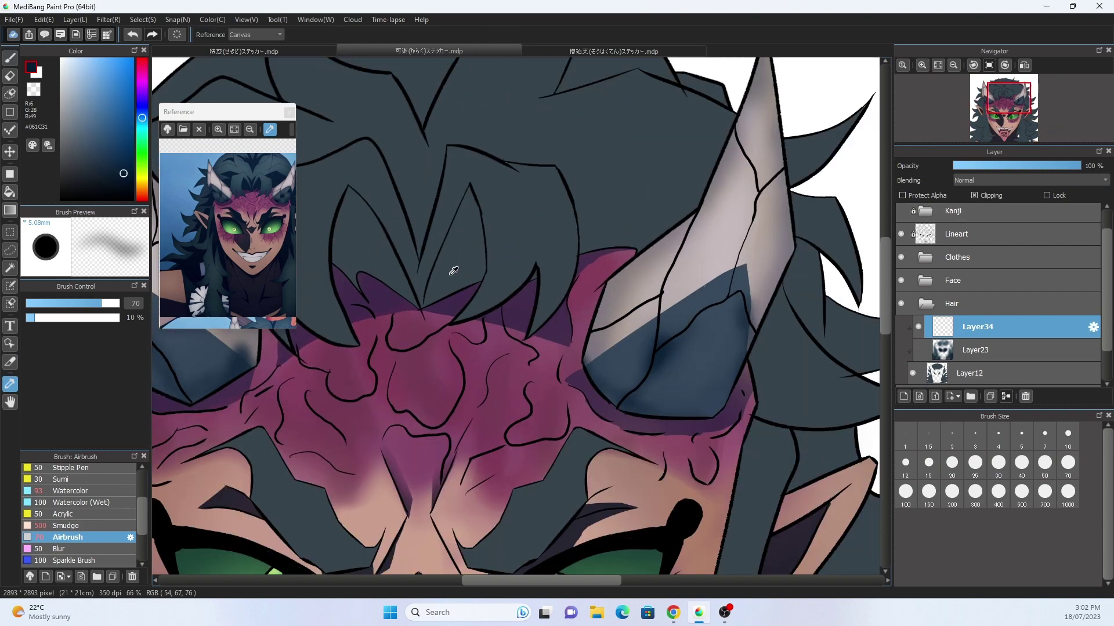
Select the two pointed gaps inside the central fringe with the Magic Wand and pen them solid #061C31.
key(w)
click(475, 267)
click(648, 35)
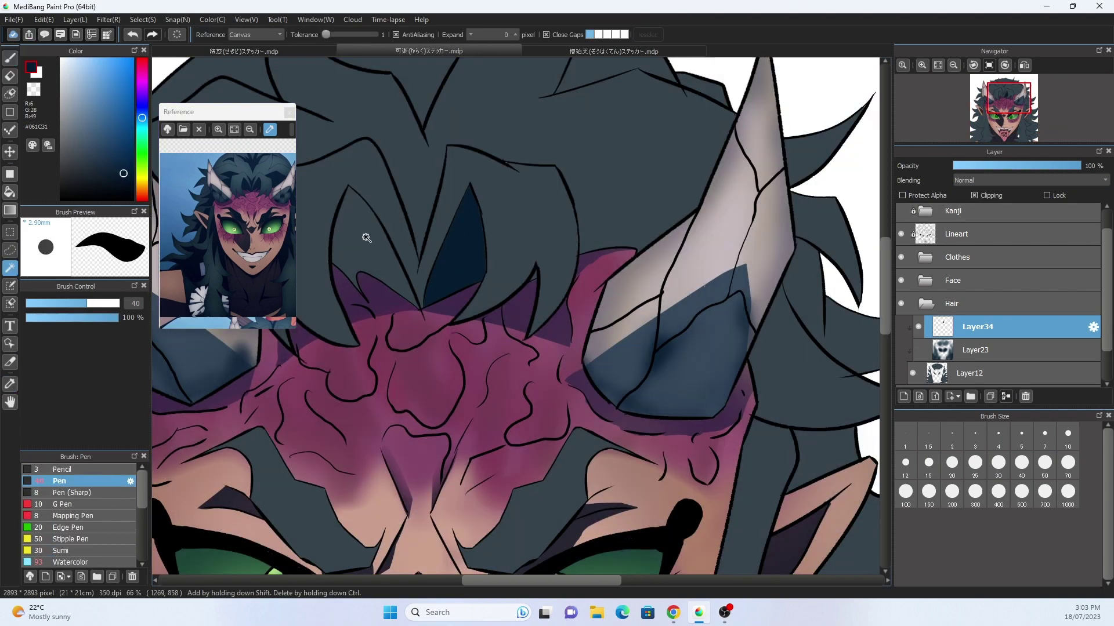
click(365, 238)
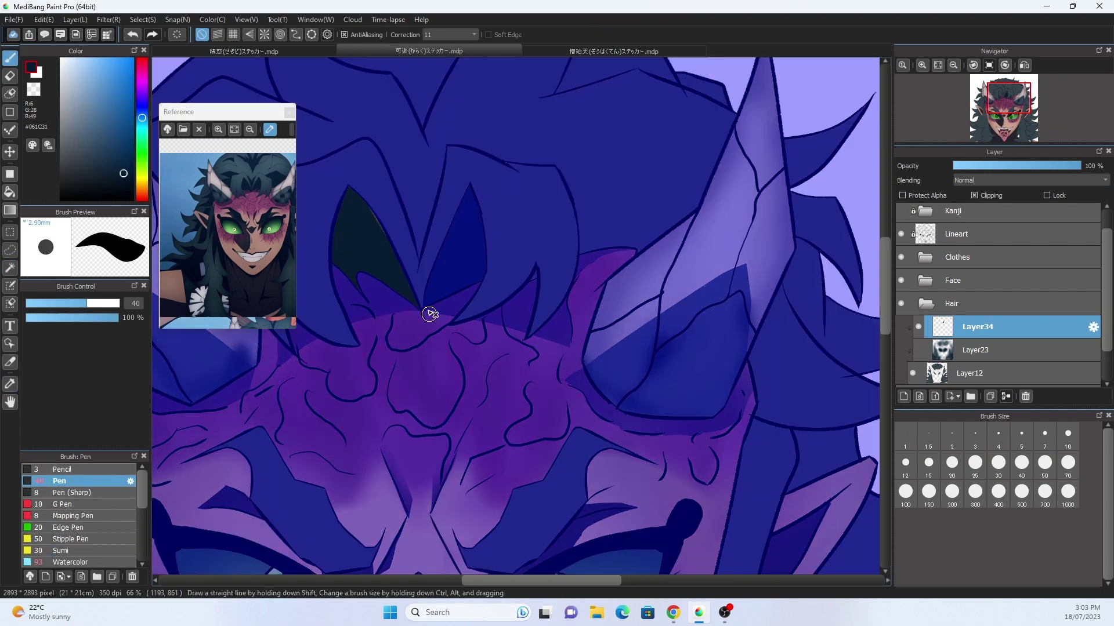
Select the hair mass behind the fringe and pen #061C31 shadow between the fringe and the right-hand horn, then deselect.
scroll(522, 290, down, 3)
key(m)
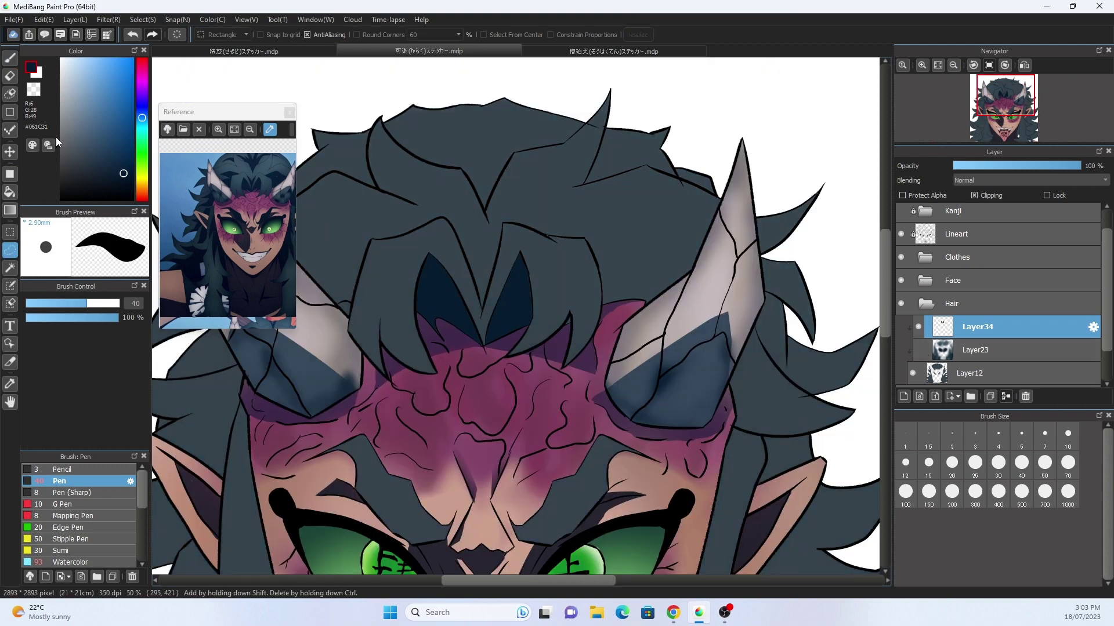
click(629, 266)
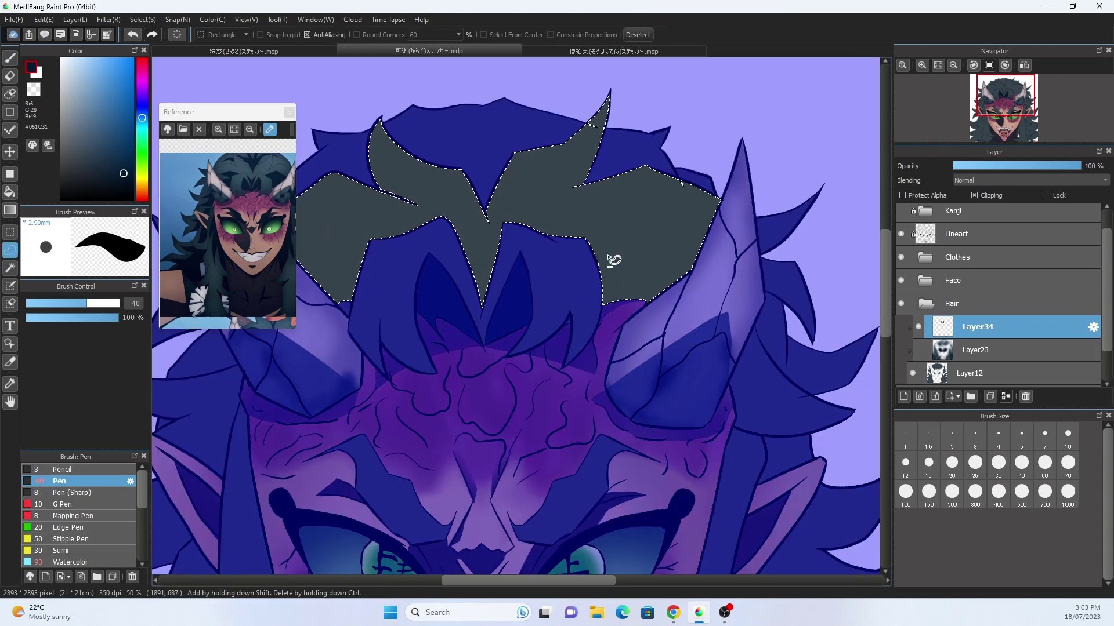
key(Delete)
key(b)
drag(603, 248, 687, 293)
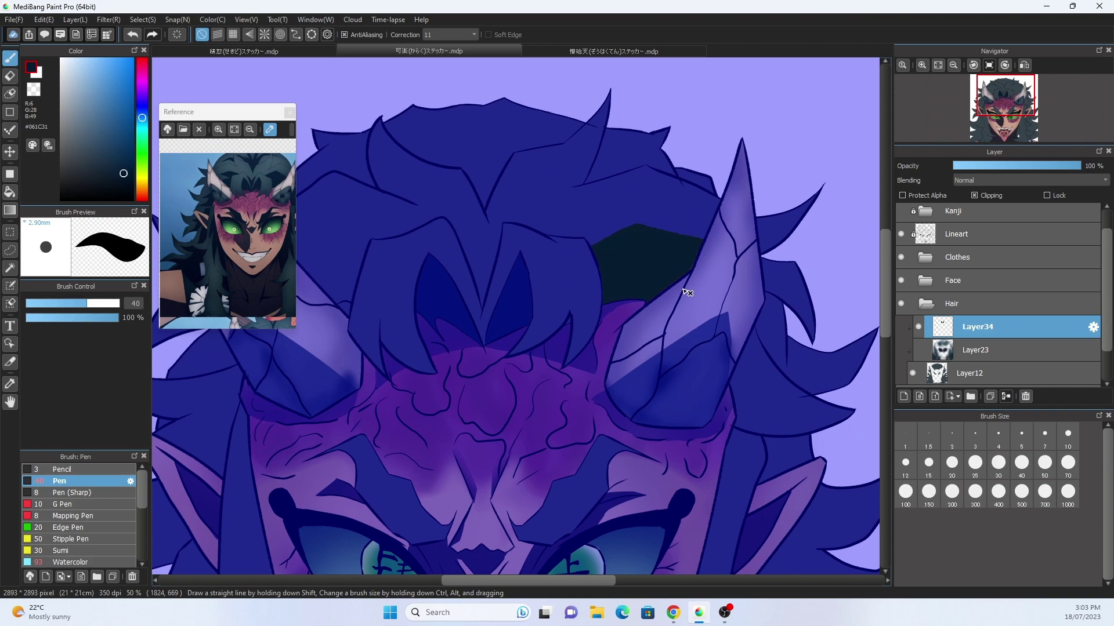
key(ctrl+d)
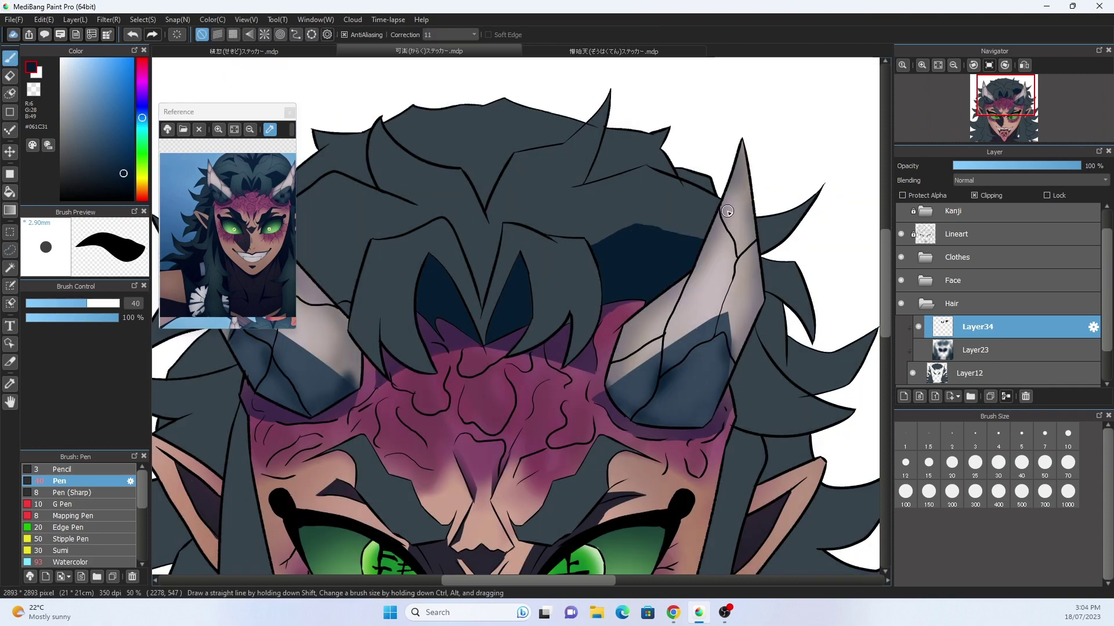
Extend that shadow upward within an angular lasso selection and pen shadow on the hair lock outside the right-hand horn, erasing any excess.
key(l)
drag(587, 238, 748, 236)
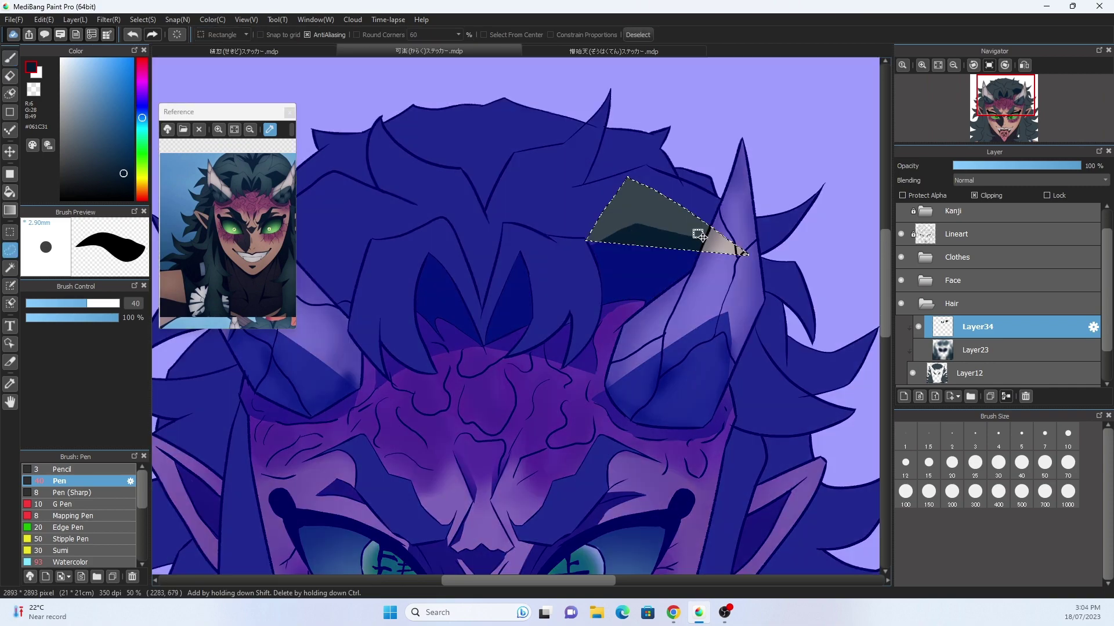
mouse_move(632, 192)
mouse_down()
mouse_move(725, 233)
mouse_move(591, 242)
mouse_move(667, 210)
mouse_move(715, 233)
mouse_up()
key(b)
key(ctrl+d)
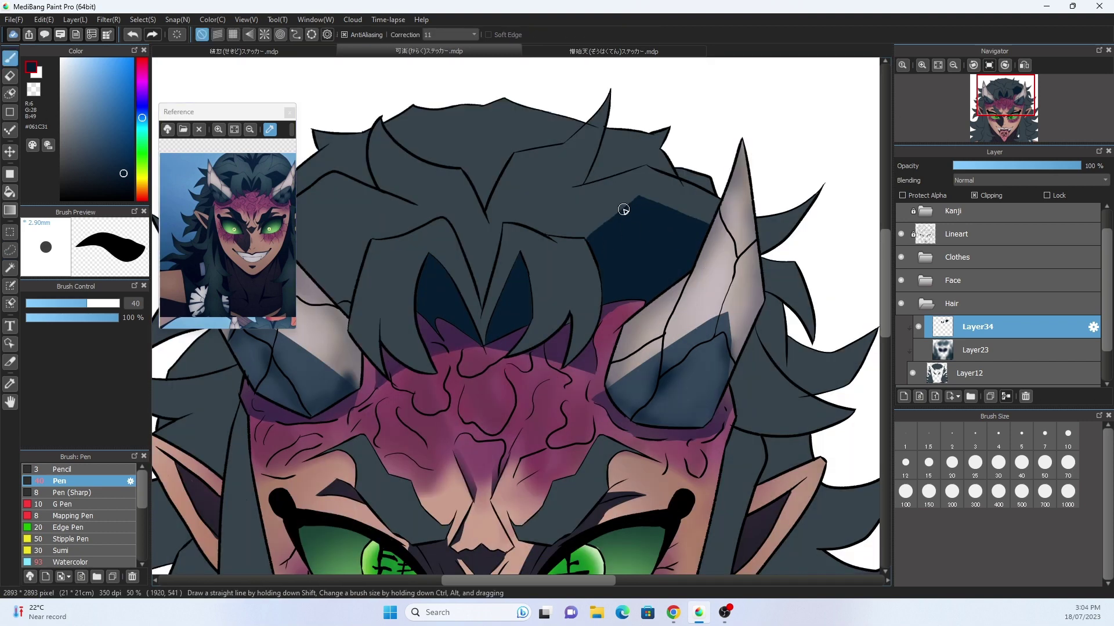
drag(774, 262, 812, 337)
key(e)
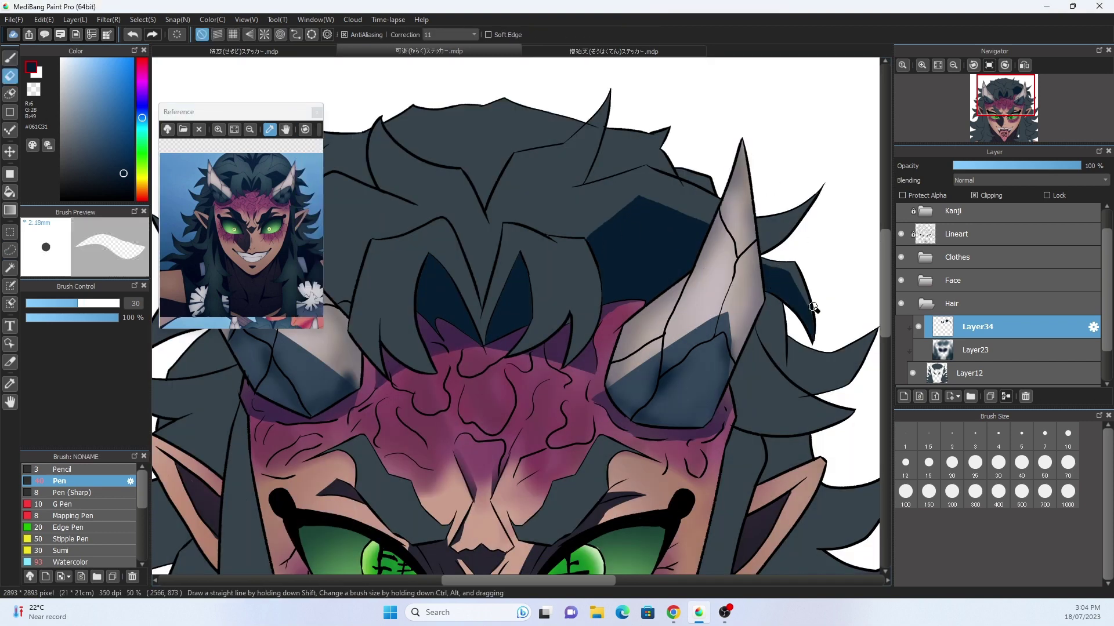
Lasso a jagged shadow shape in the hair between the left-hand horn and the central fringe.
key(h)
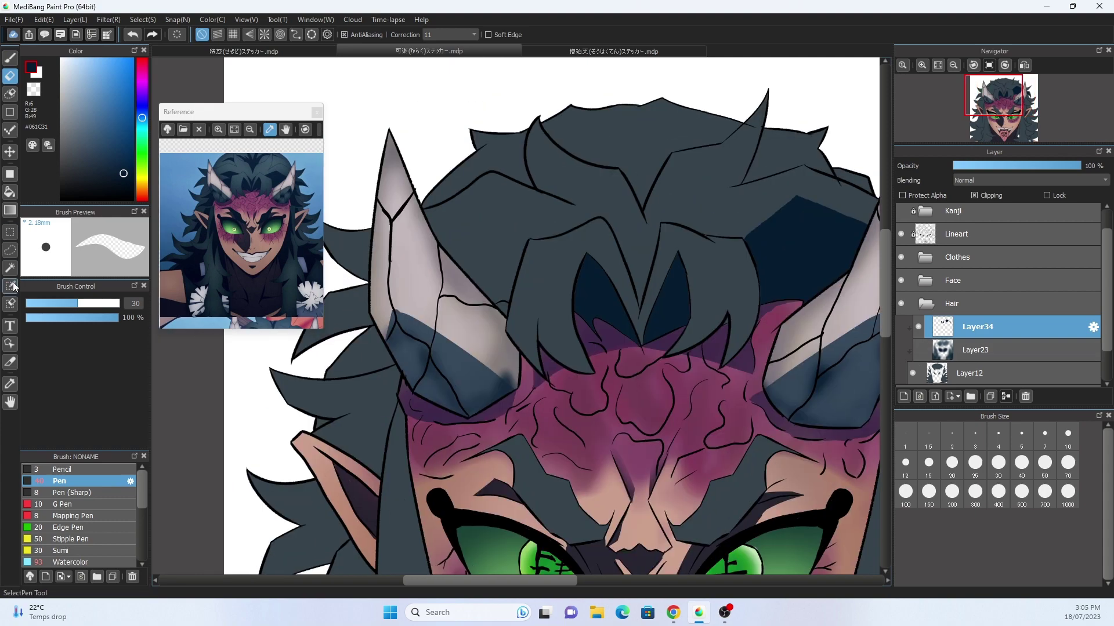
click(10, 250)
key(ctrl+z)
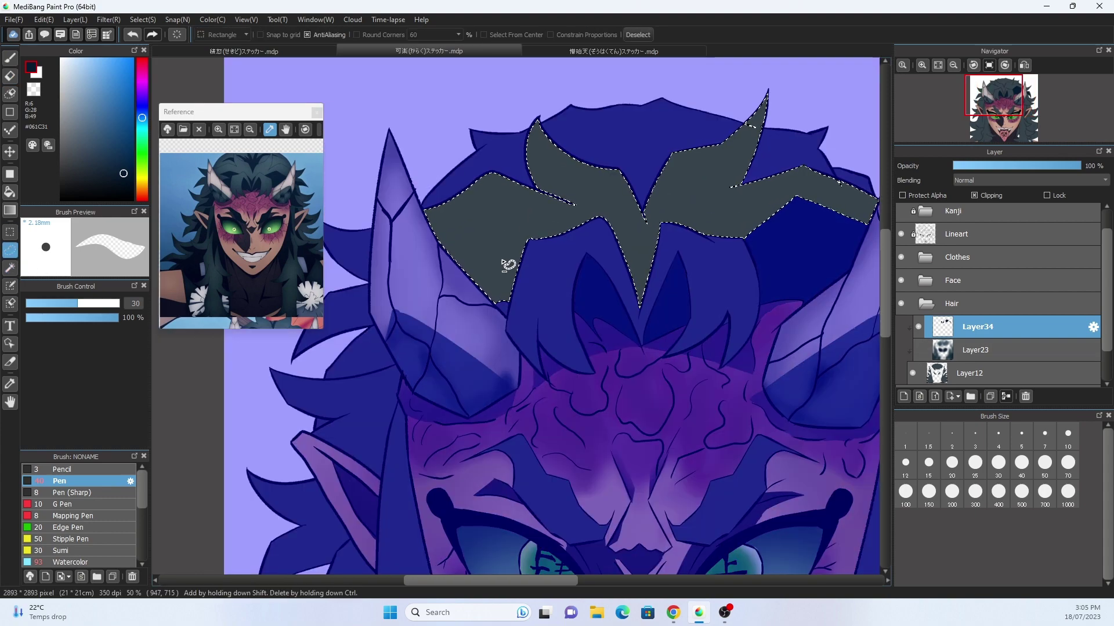
drag(567, 229, 497, 236)
click(582, 251)
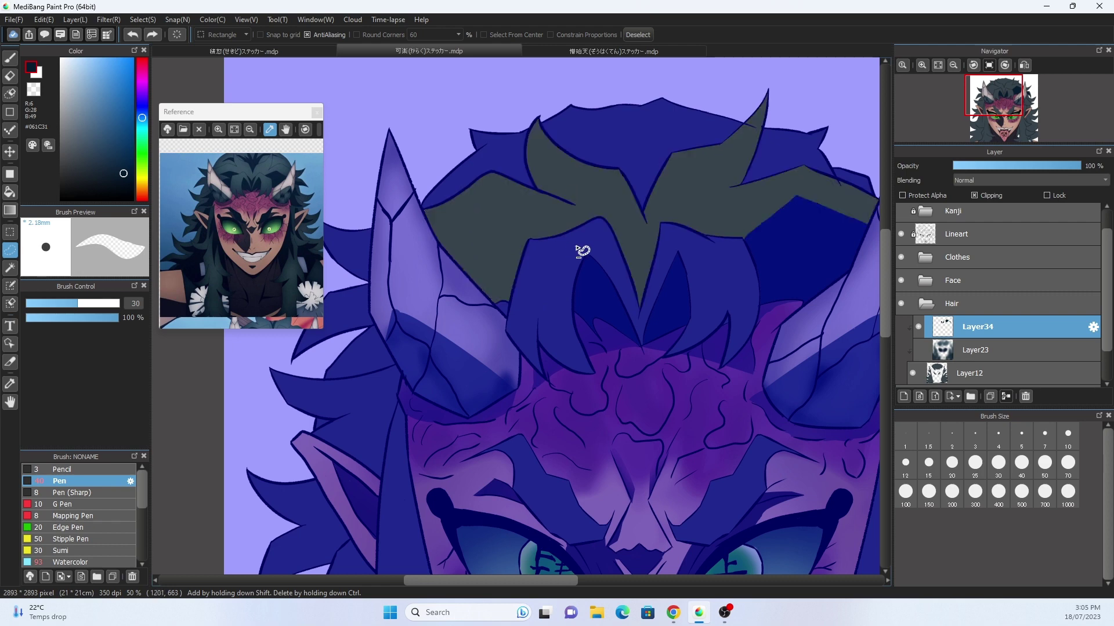
mouse_move(573, 237)
mouse_down()
mouse_move(509, 260)
mouse_move(522, 268)
mouse_up()
key(w)
shift+click(463, 284)
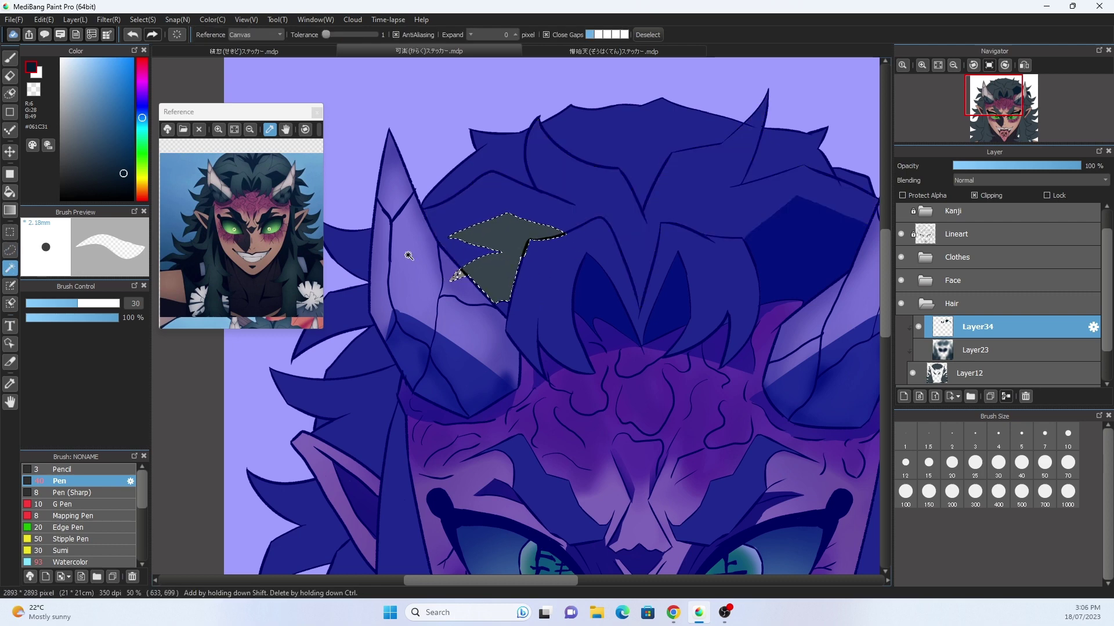
key(l)
key(ctrl+z)
Pen the jagged selection beside the left-hand horn solid #061C31, deselect, and erase the overspill on the fringe.
scroll(447, 149, up, 2)
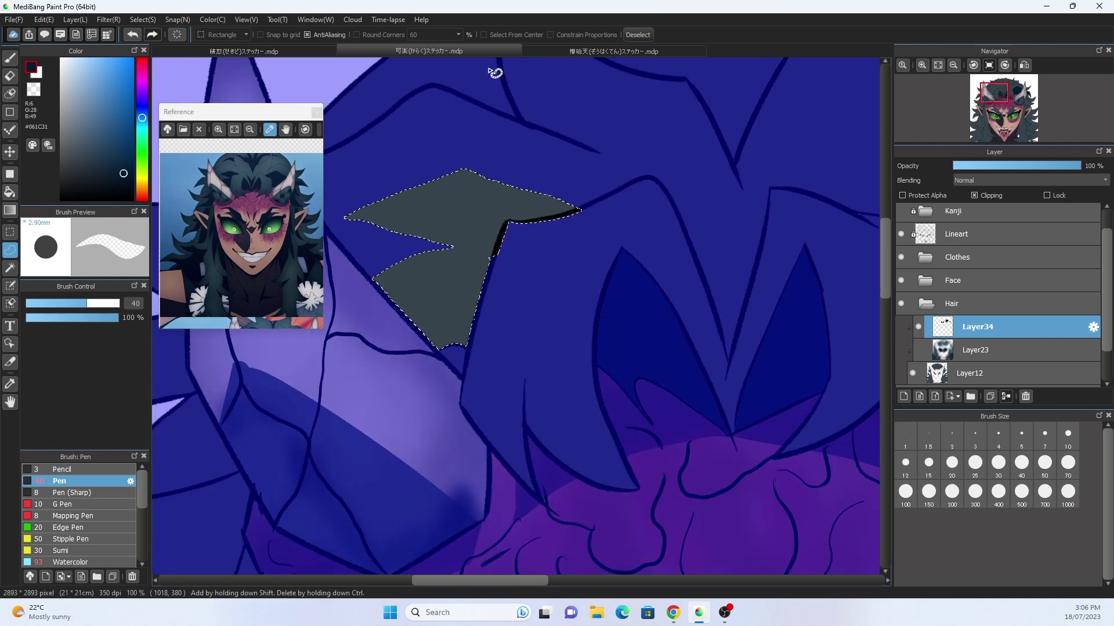
mouse_move(511, 187)
mouse_down()
mouse_move(348, 219)
mouse_move(500, 231)
mouse_move(557, 209)
mouse_up()
key(b)
key(ctrl+d)
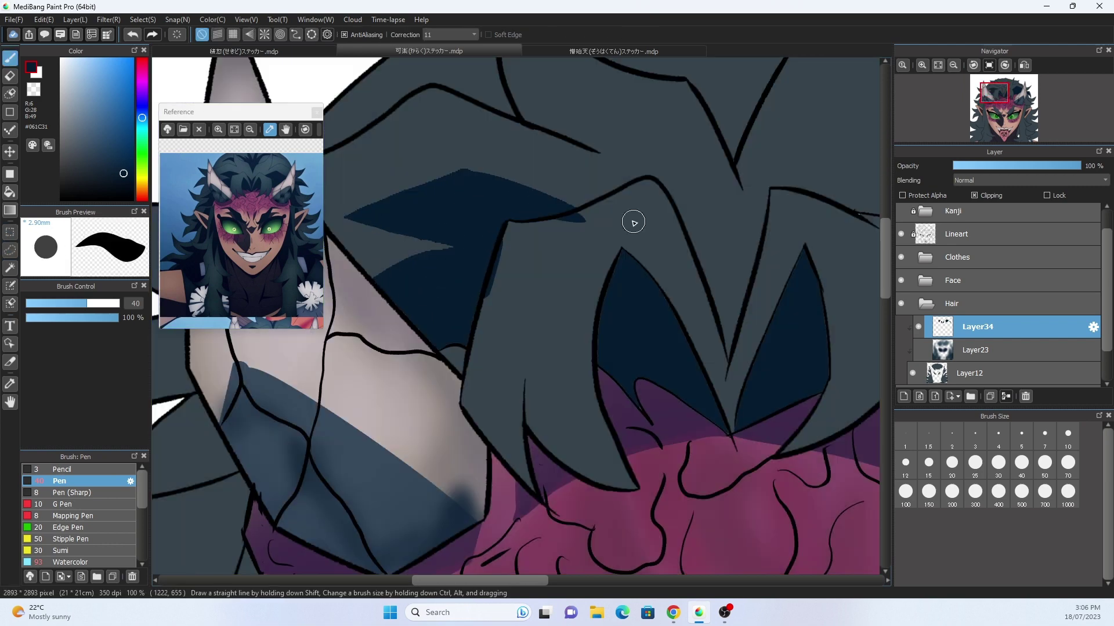
key(e)
scroll(509, 196, down, 1)
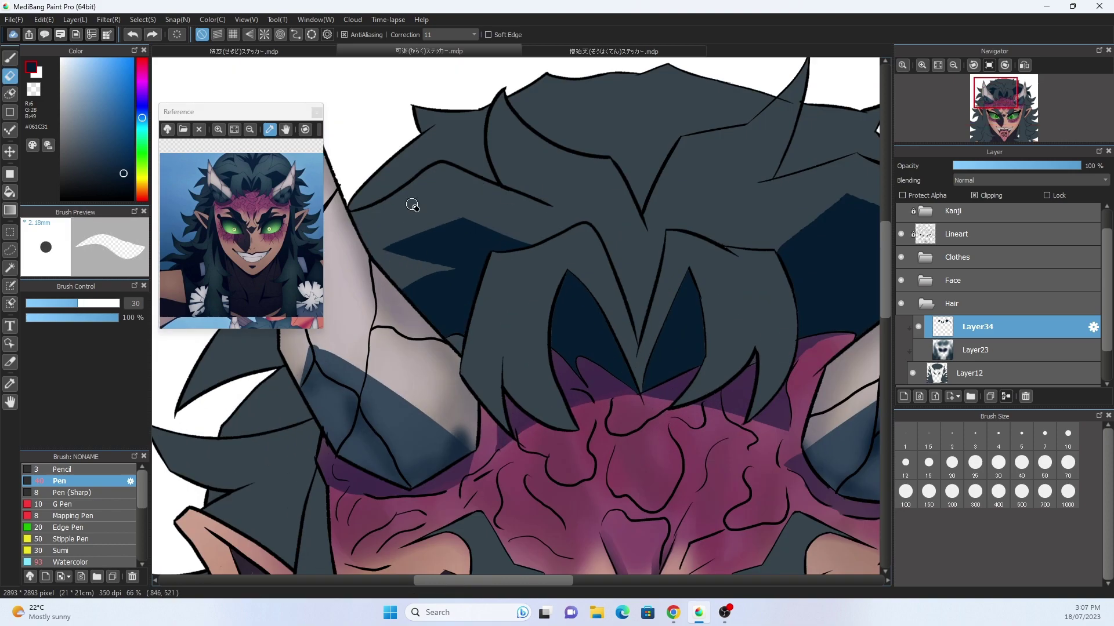
Pen #061C31 shadow spikes rising from the central parting at the crown, refining their edges with a size 7 pen and the eraser.
scroll(412, 206, down, 3)
scroll(411, 205, up, 1)
key(p)
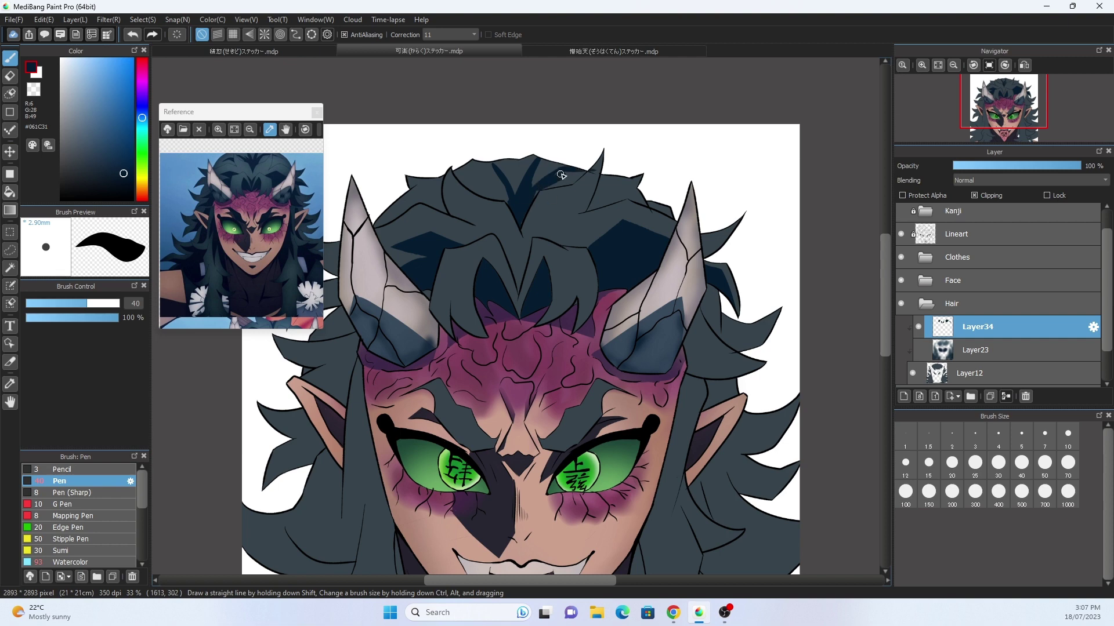
key(e)
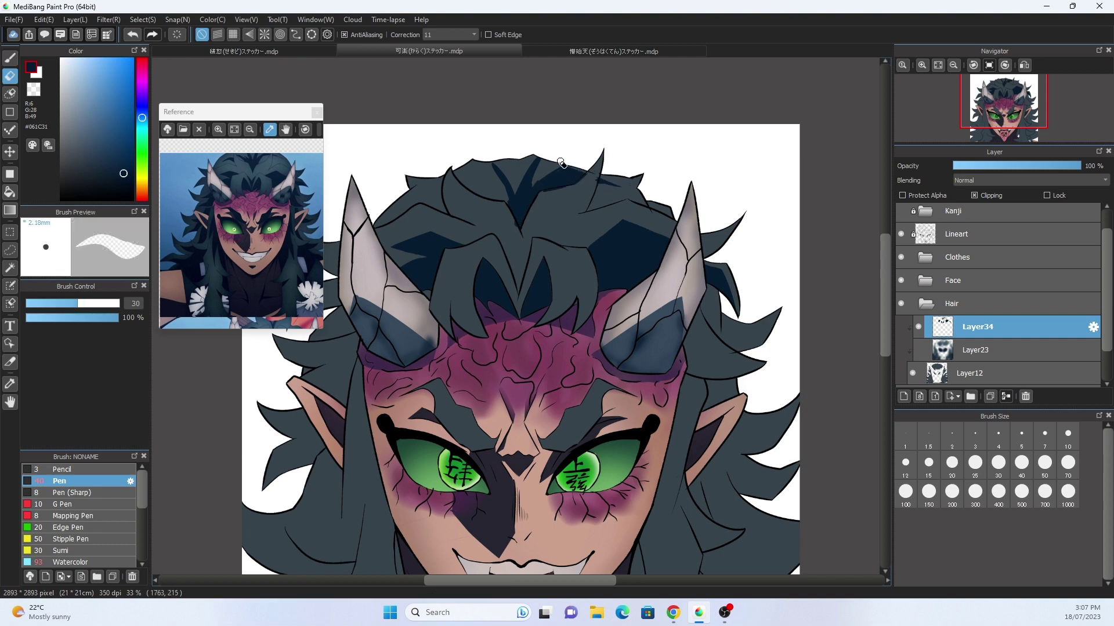
scroll(588, 181, up, 3)
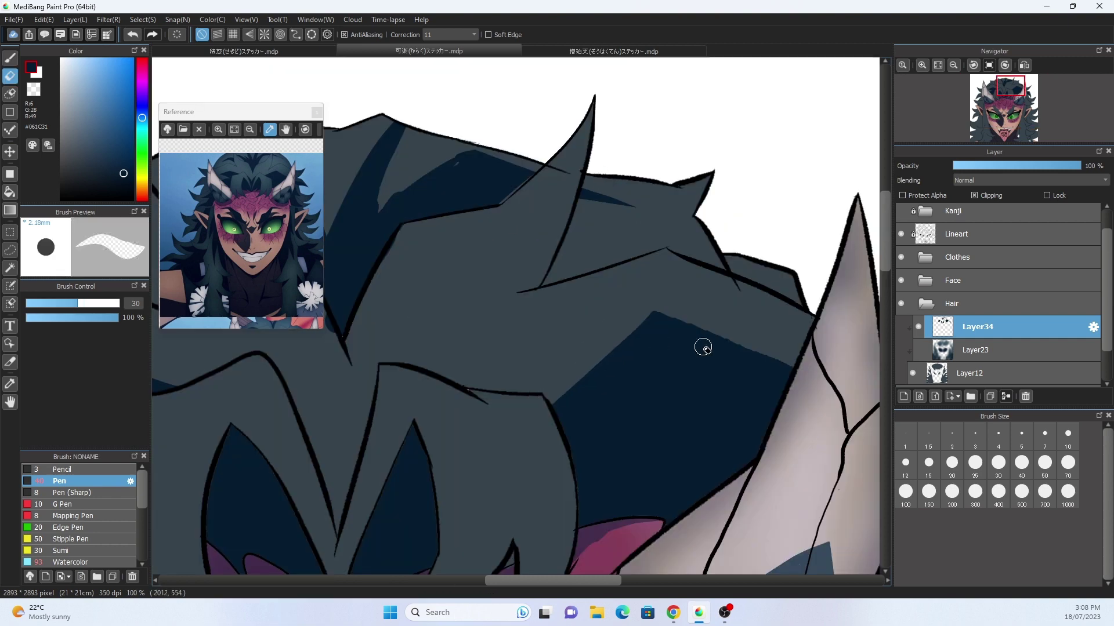
key(p)
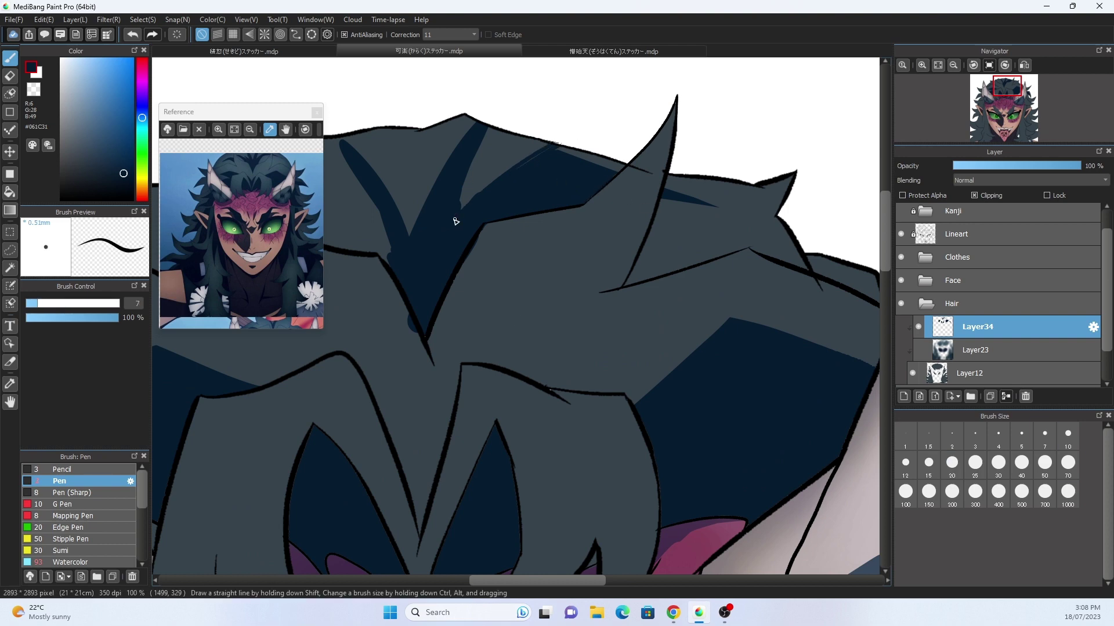
key(e)
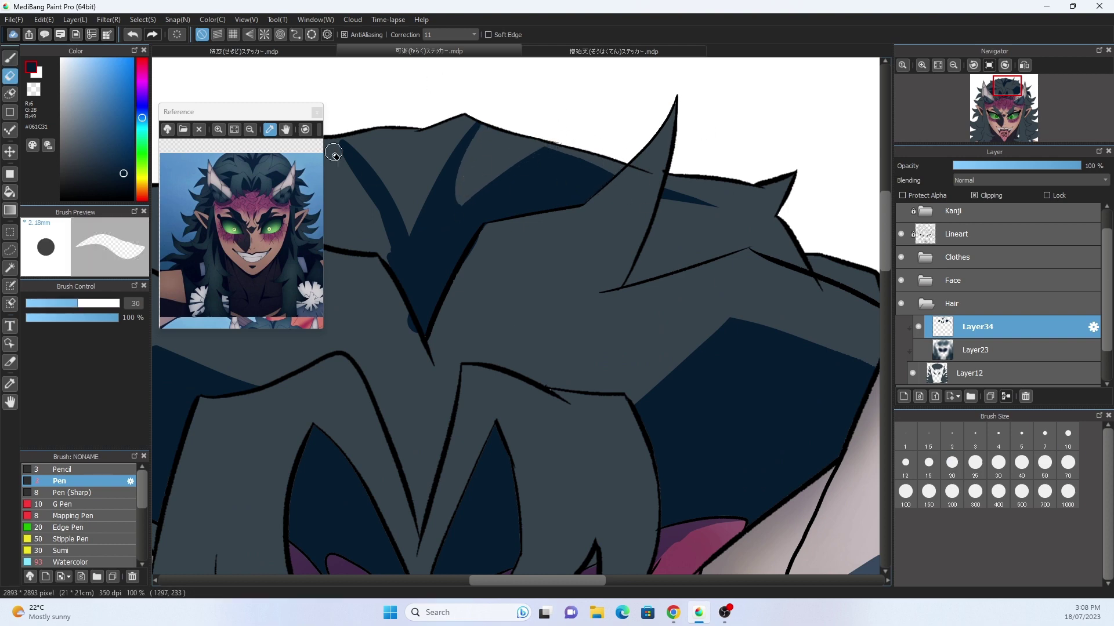
Outline a curved shadow from the parting to the left-hand curl with a size 7 pen, fill it with #061C31 and erase excess.
key(p)
drag(369, 212, 569, 211)
drag(437, 184, 599, 256)
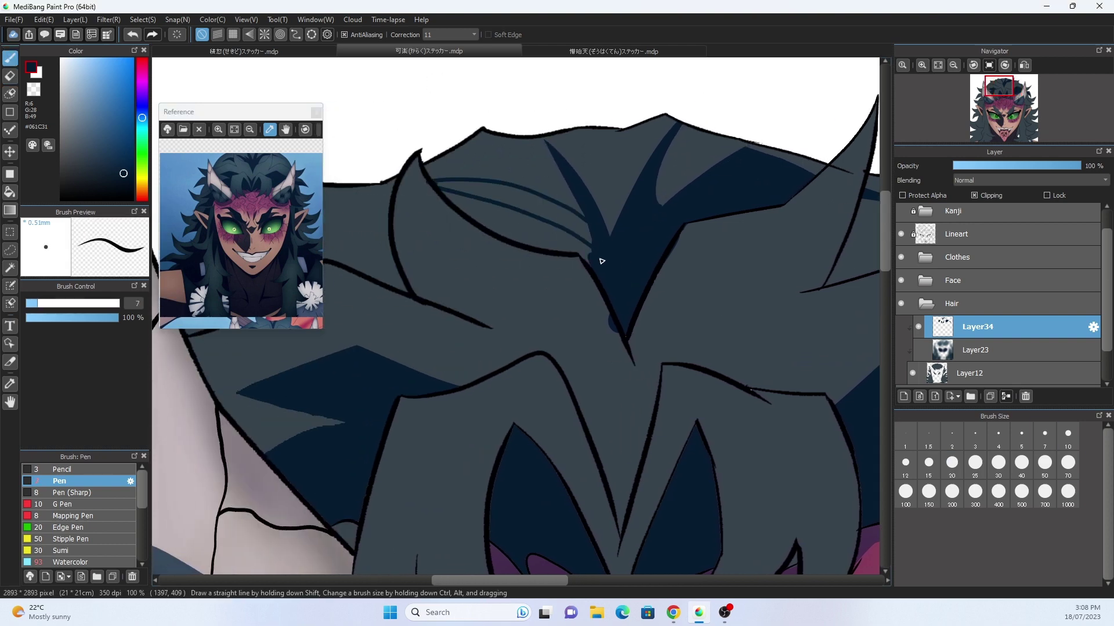
drag(429, 183, 480, 195)
key(bracketright)
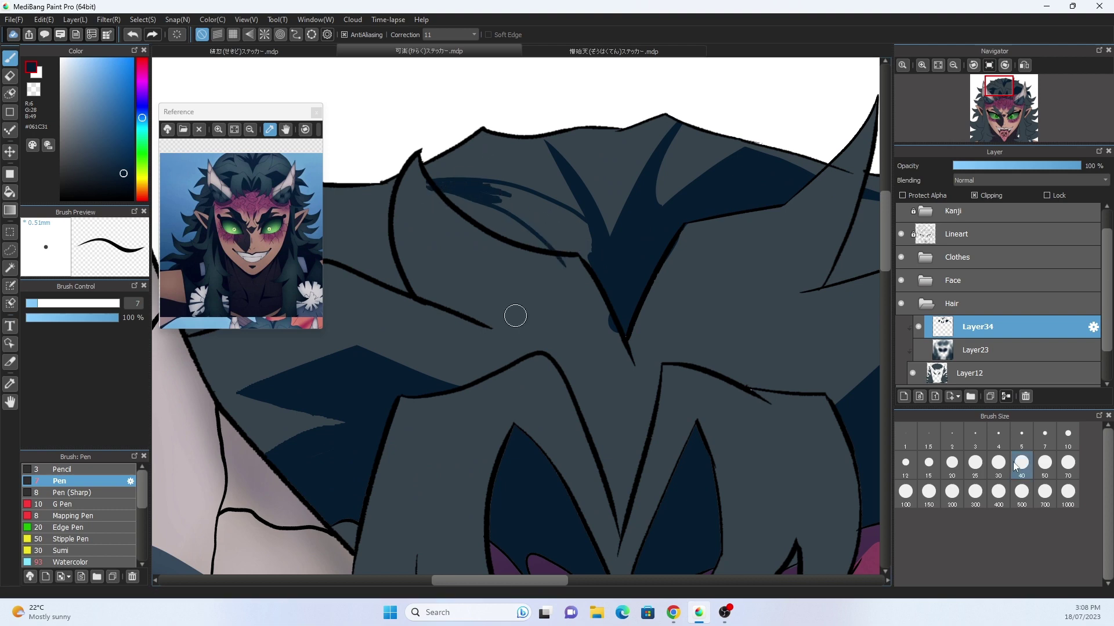
mouse_move(515, 314)
mouse_down()
mouse_move(555, 229)
mouse_move(529, 221)
mouse_up()
key(e)
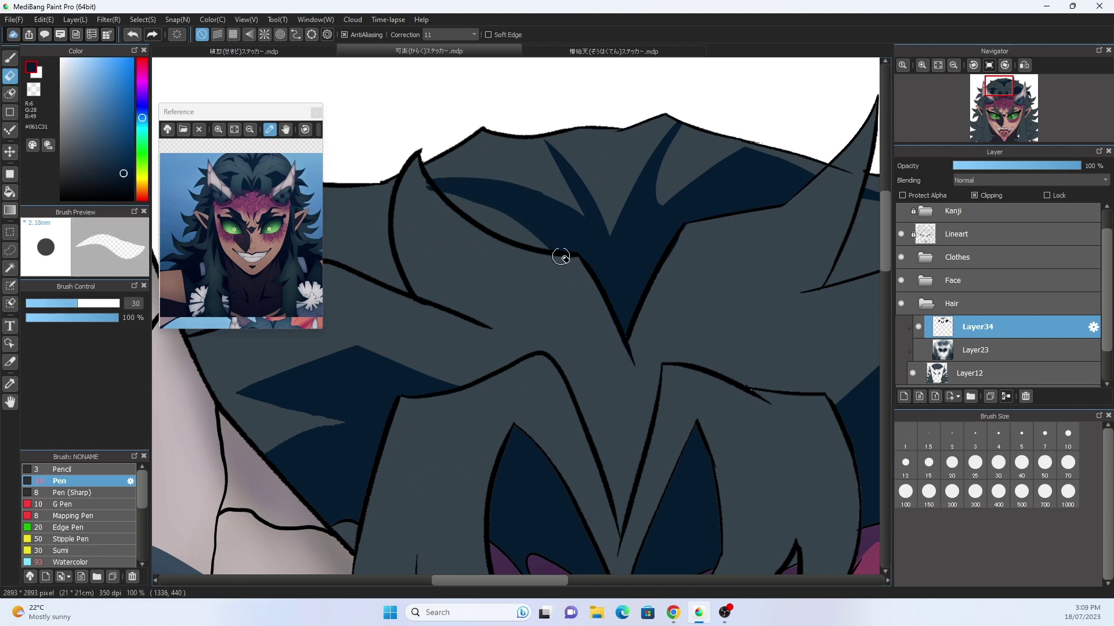
key(b)
mouse_move(348, 203)
mouse_down()
mouse_move(576, 251)
mouse_move(566, 217)
mouse_up()
scroll(563, 215, down, 5)
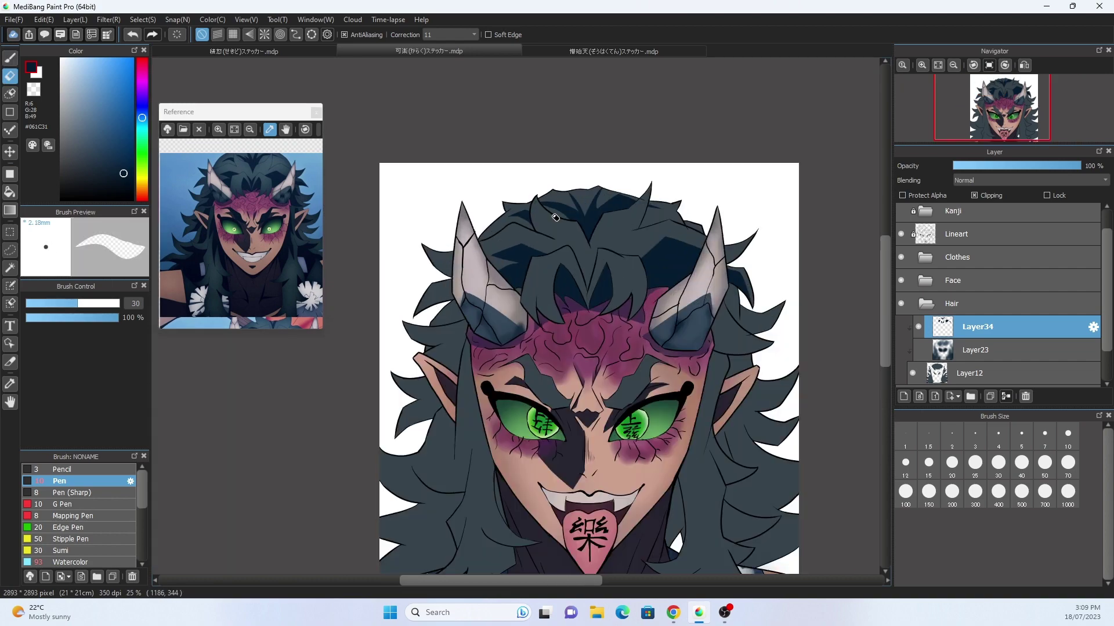
Sample the dark navy #0B172D from the face marking and recolour the crown and fringe shadows with the bucket fill.
scroll(597, 261, up, 3)
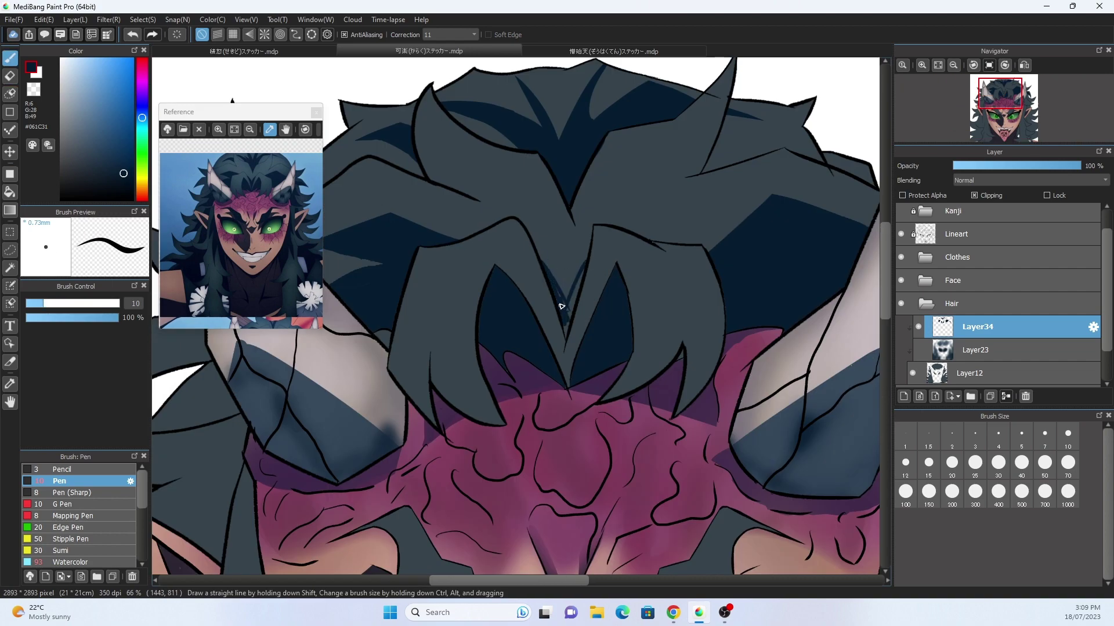
scroll(580, 331, down, 1)
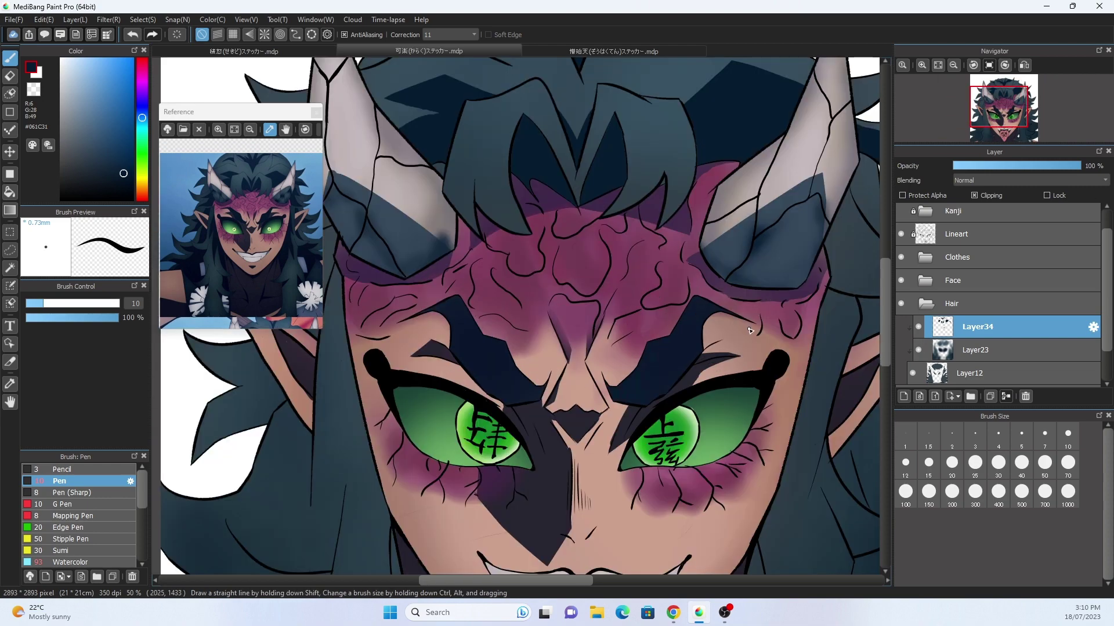
alt+click(676, 354)
click(10, 191)
scroll(500, 127, up, 3)
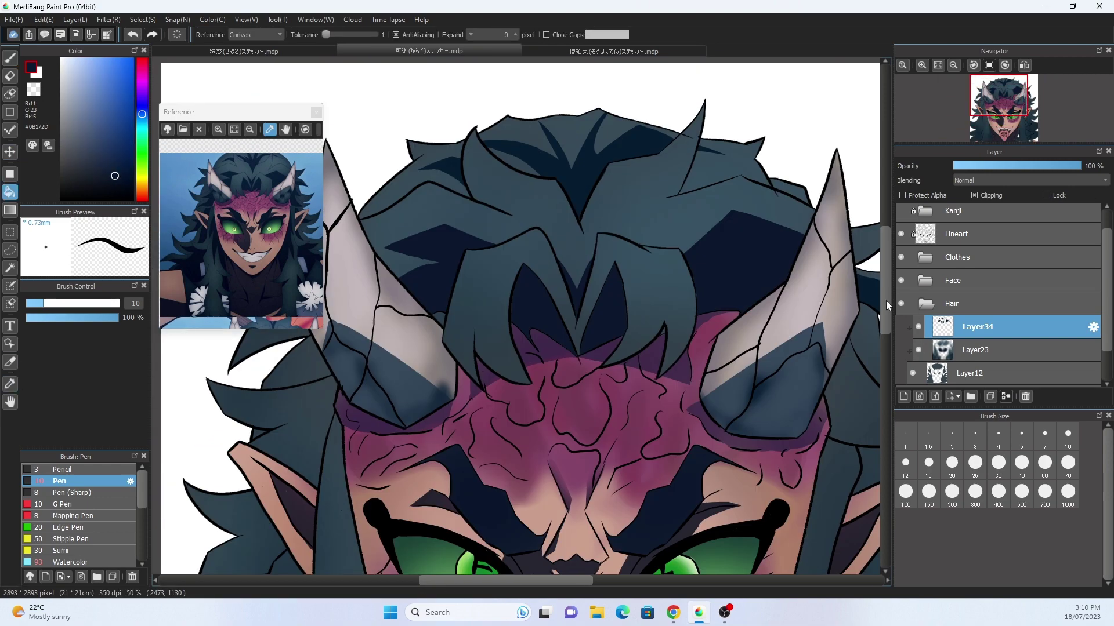
scroll(500, 128, down, 3)
scroll(501, 127, up, 1)
Pen #0B172D cast shadows on the hair tufts between the left-hand horn and ear, tidying their edges with the eraser.
key(b)
scroll(481, 248, up, 2)
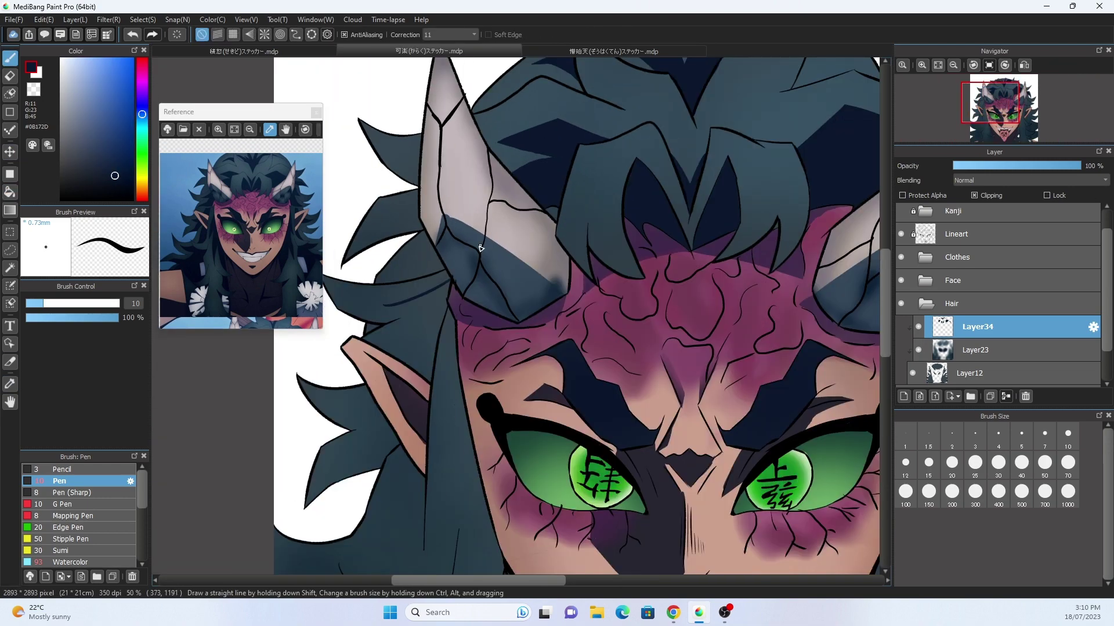
drag(428, 336, 431, 374)
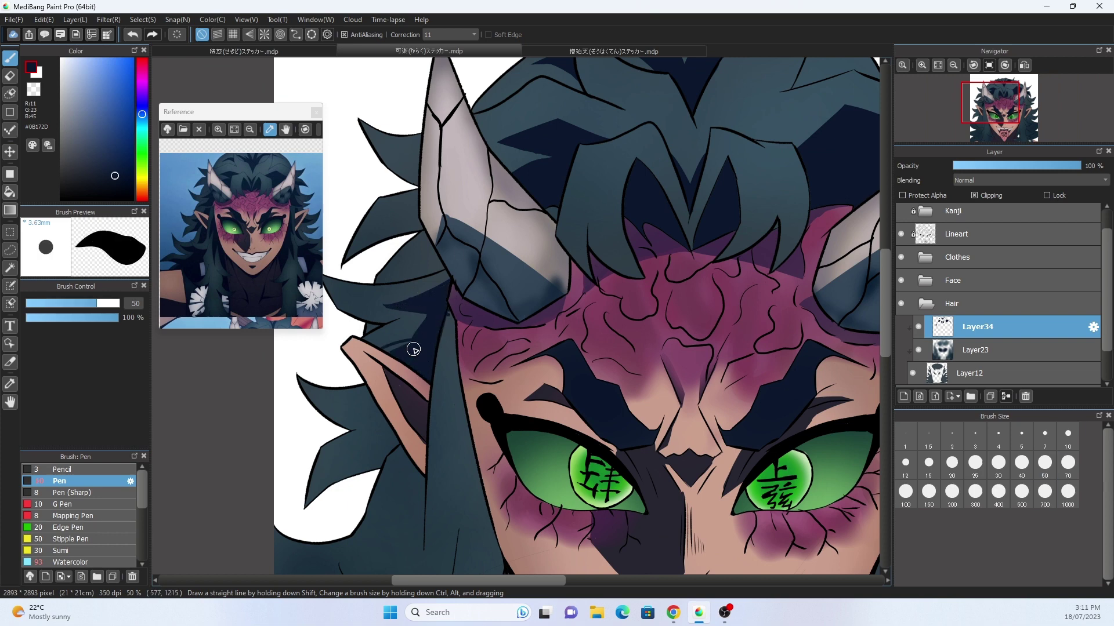
key(e)
scroll(887, 340, up, 2)
key(b)
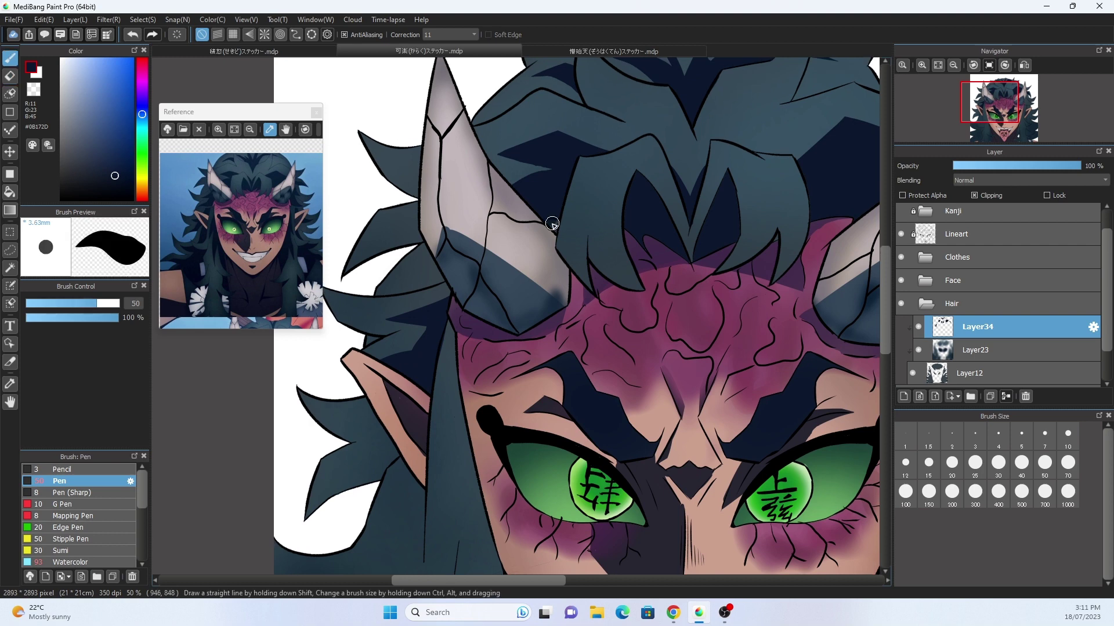
Shade the hair spikes beside the left-hand ear and outline a long shadow down the lock below it in #0B172D.
scroll(882, 308, down, 5)
click(1045, 462)
drag(450, 268, 484, 273)
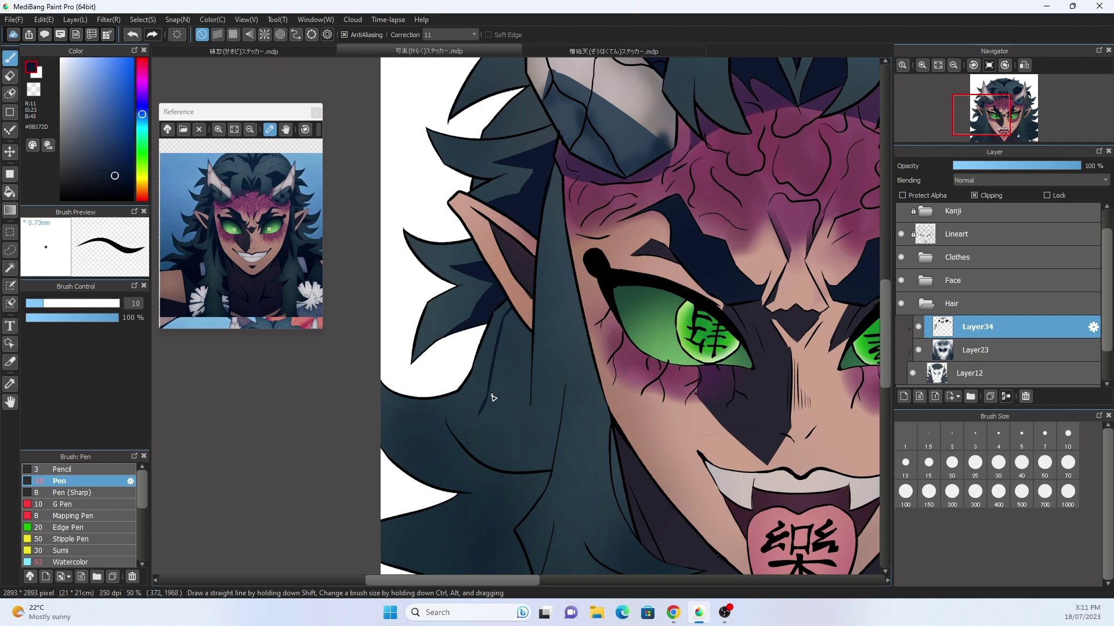
On the Lineart layer, ink the upper edge of the curl below the left-hand ear with a black size 10 G Pen and clean it up.
key(Up)
key(Up)
key(Up)
key(Up)
key(ctrl+Down)
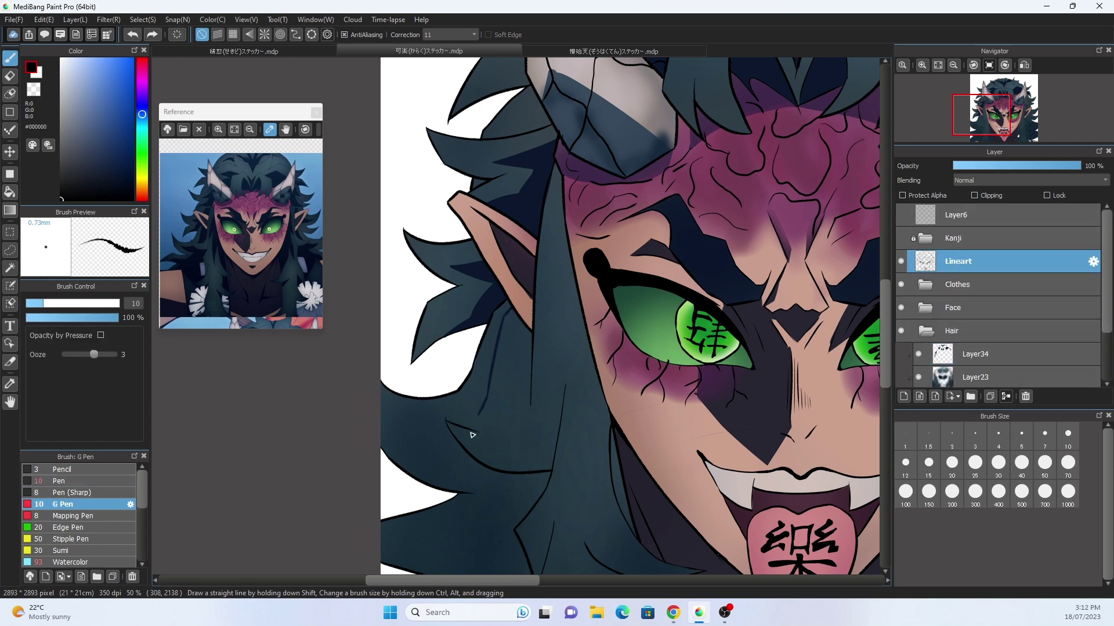
scroll(532, 400, up, 4)
key(e)
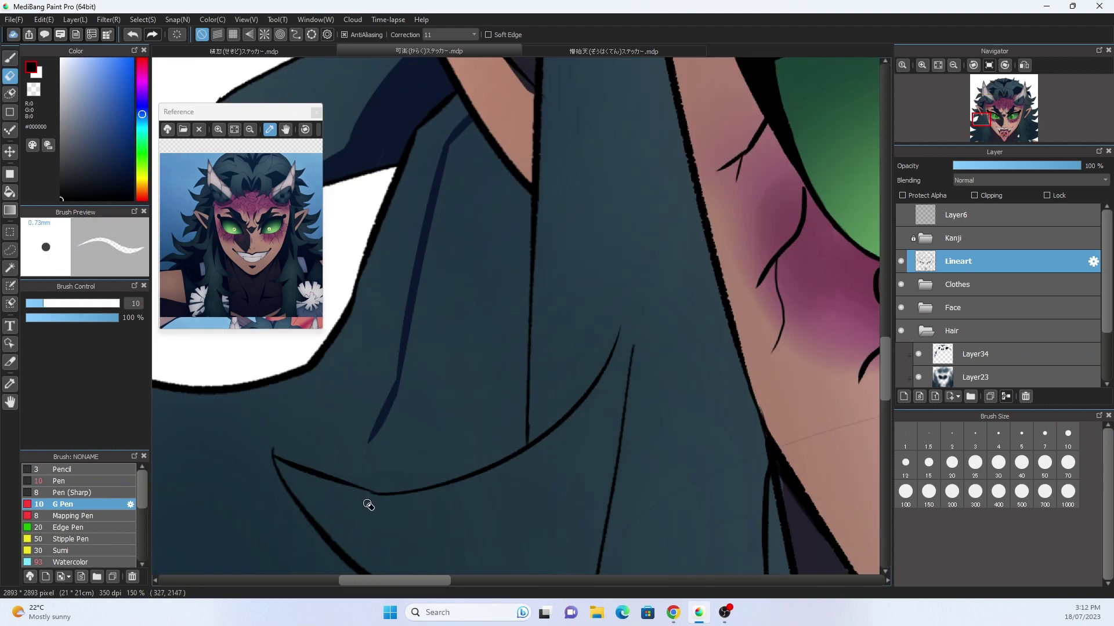
click(12, 60)
scroll(528, 142, down, 5)
scroll(527, 141, up, 1)
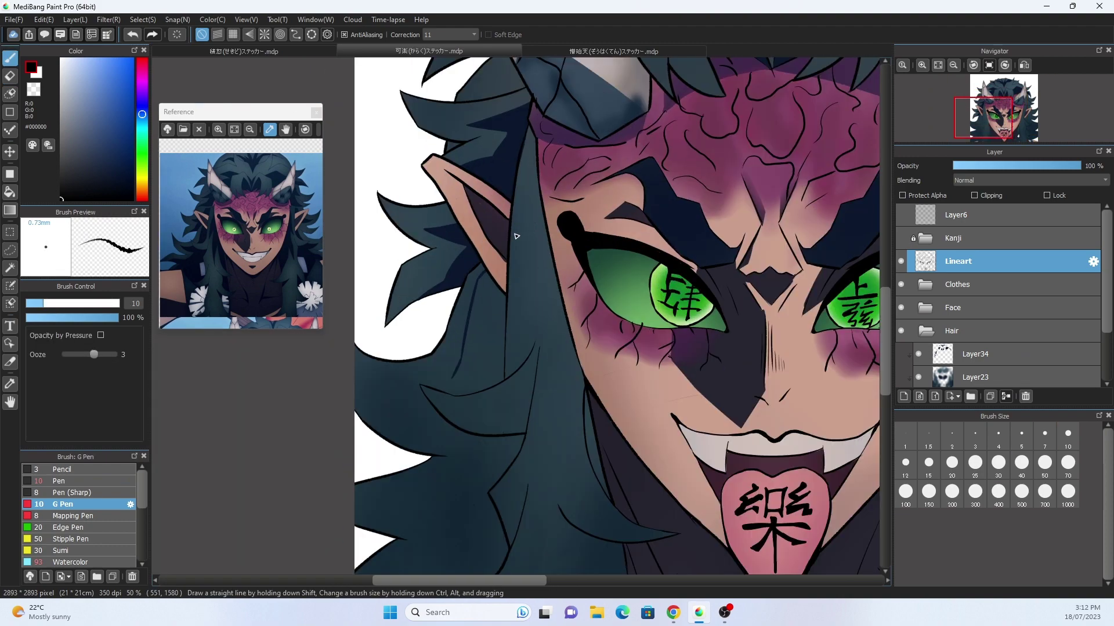
Return to Layer34, resample #0B172D, fill the shadow between the left-hand ear and the curl, and erase the overspill onto the curl.
key(Down)
key(Down)
key(Down)
key(Down)
key(i)
click(527, 142)
key(b)
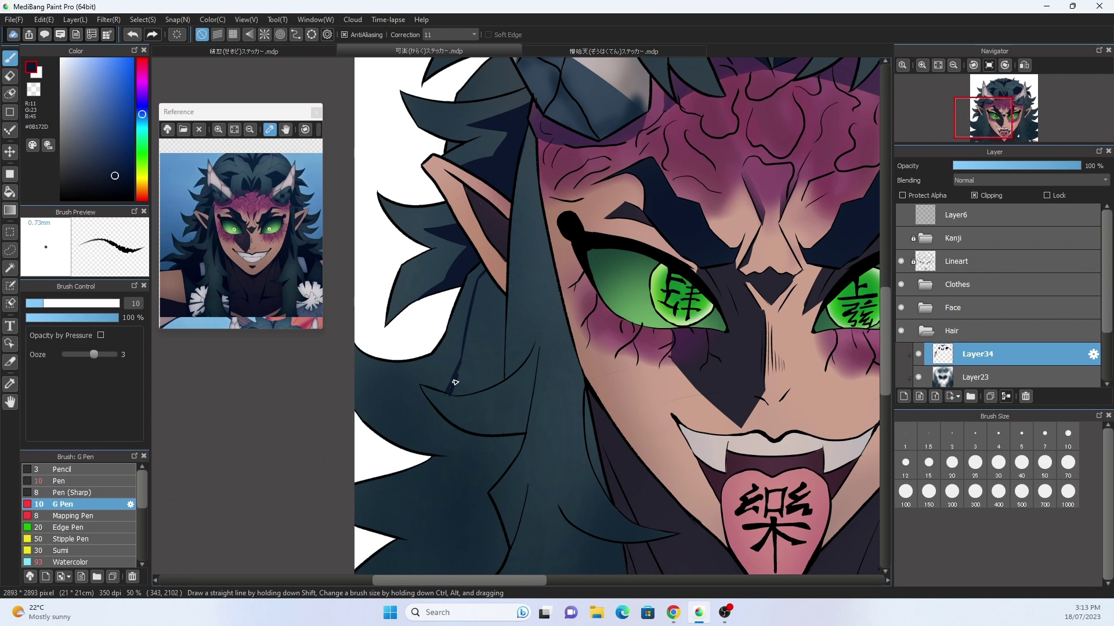
drag(455, 382, 465, 376)
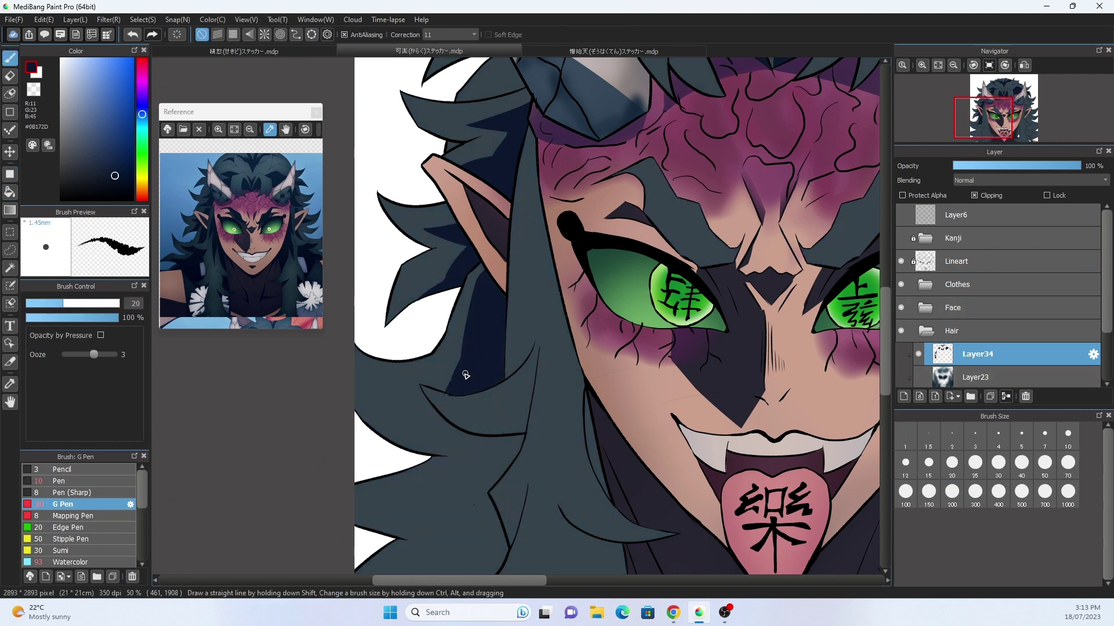
key(Up)
scroll(464, 290, up, 2)
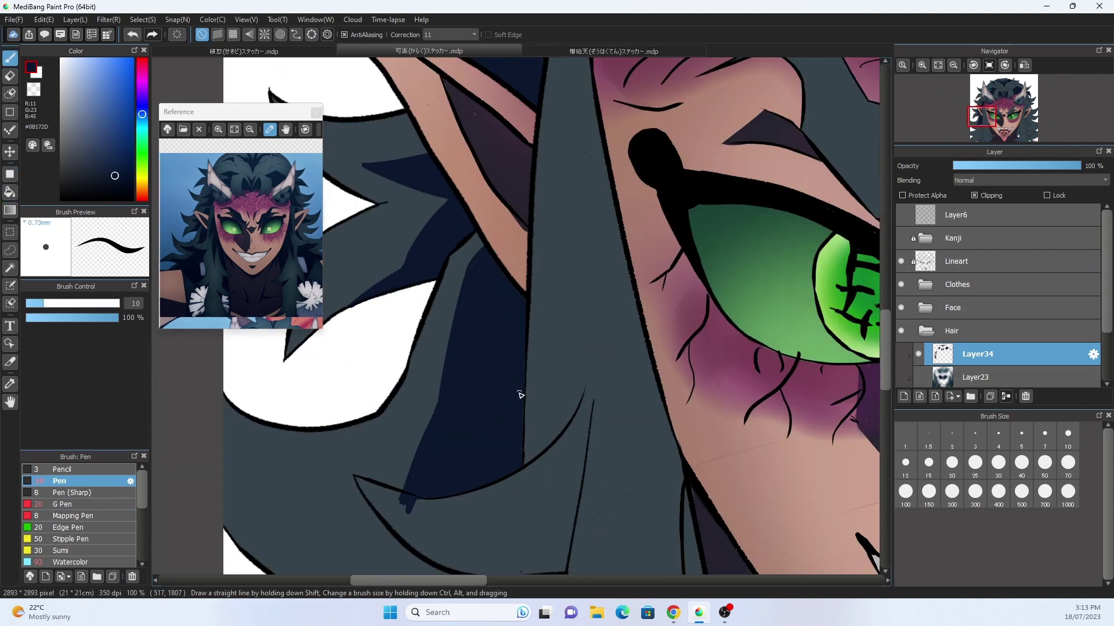
key(e)
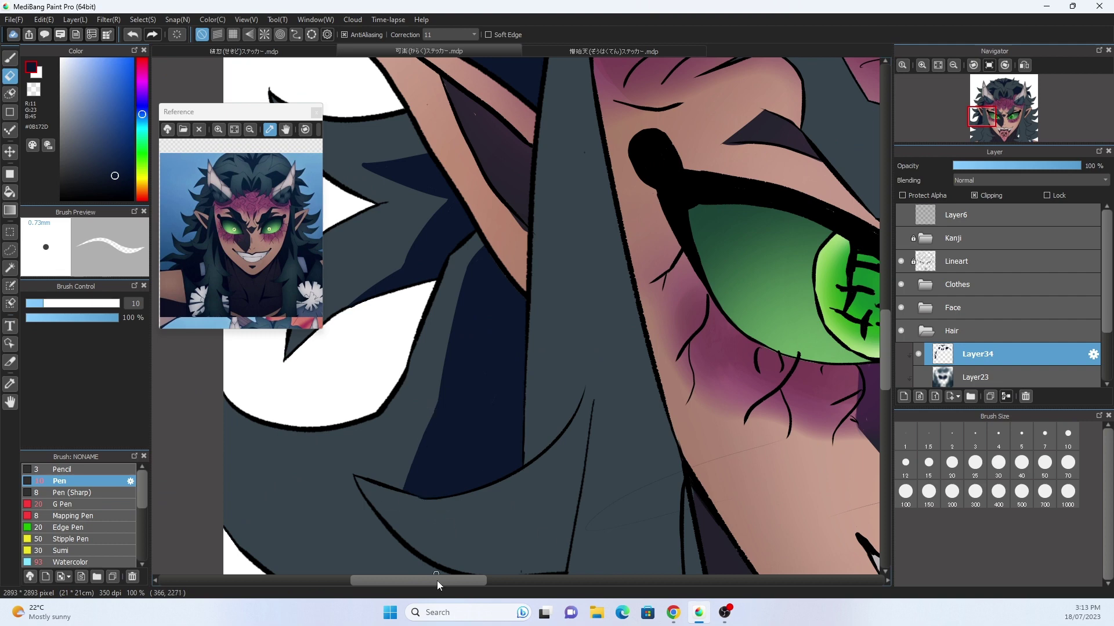
Pen #0B172D shadows under the left-hand curl and across the outer hair spikes below it, refining them with the eraser.
key(b)
drag(438, 585, 390, 585)
drag(517, 464, 647, 509)
drag(883, 360, 884, 381)
mouse_move(517, 327)
mouse_down()
mouse_move(716, 469)
mouse_move(514, 313)
mouse_move(541, 354)
mouse_move(524, 331)
mouse_move(604, 371)
mouse_move(667, 427)
mouse_move(758, 460)
mouse_up()
mouse_move(588, 546)
mouse_down()
mouse_move(741, 447)
mouse_move(807, 446)
mouse_move(711, 443)
mouse_move(808, 435)
mouse_move(667, 533)
mouse_up()
key(e)
scroll(580, 267, down, 4)
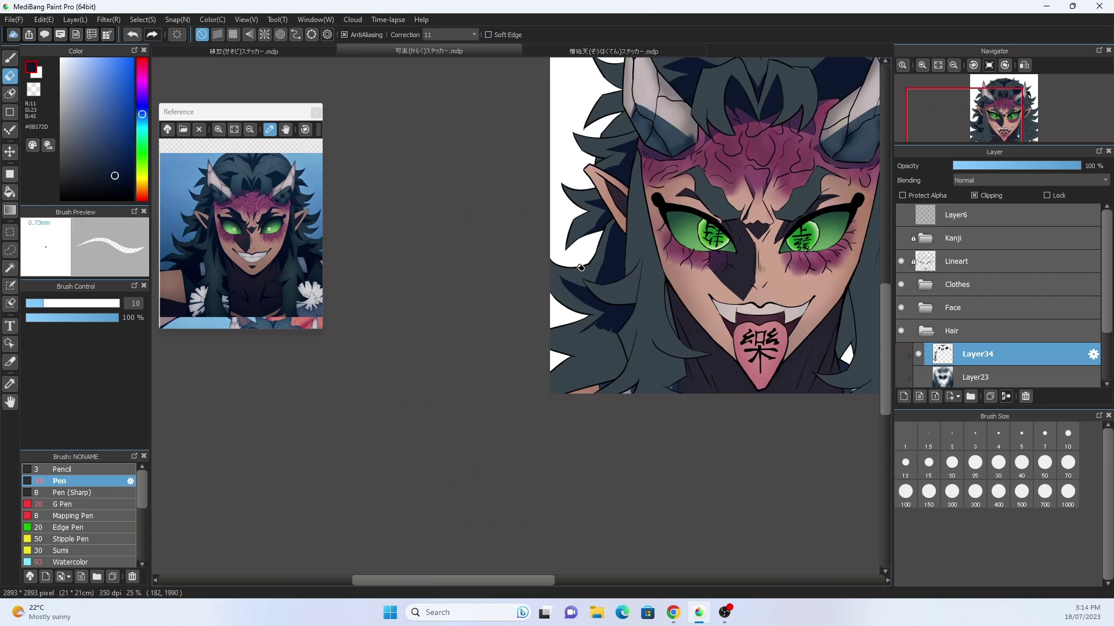
Fill the lower left-hand hair mass behind the long front lock with #0B172D and erase the excess.
scroll(580, 267, up, 2)
key(p)
drag(569, 343, 615, 348)
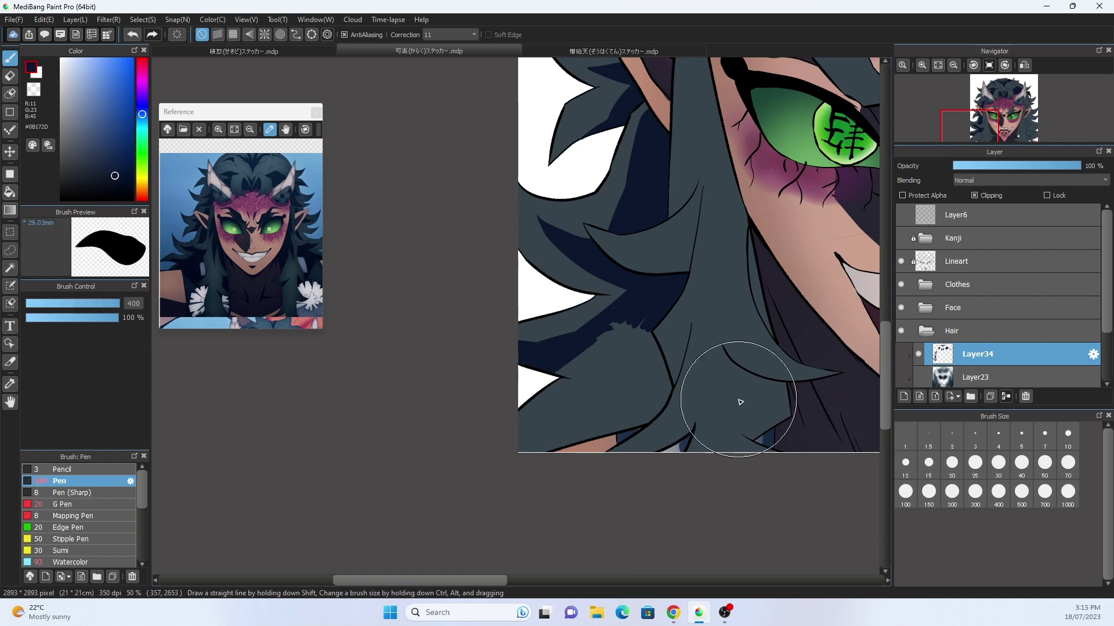
mouse_move(525, 427)
mouse_down()
mouse_move(596, 367)
mouse_move(629, 319)
mouse_move(642, 398)
mouse_move(657, 408)
mouse_up()
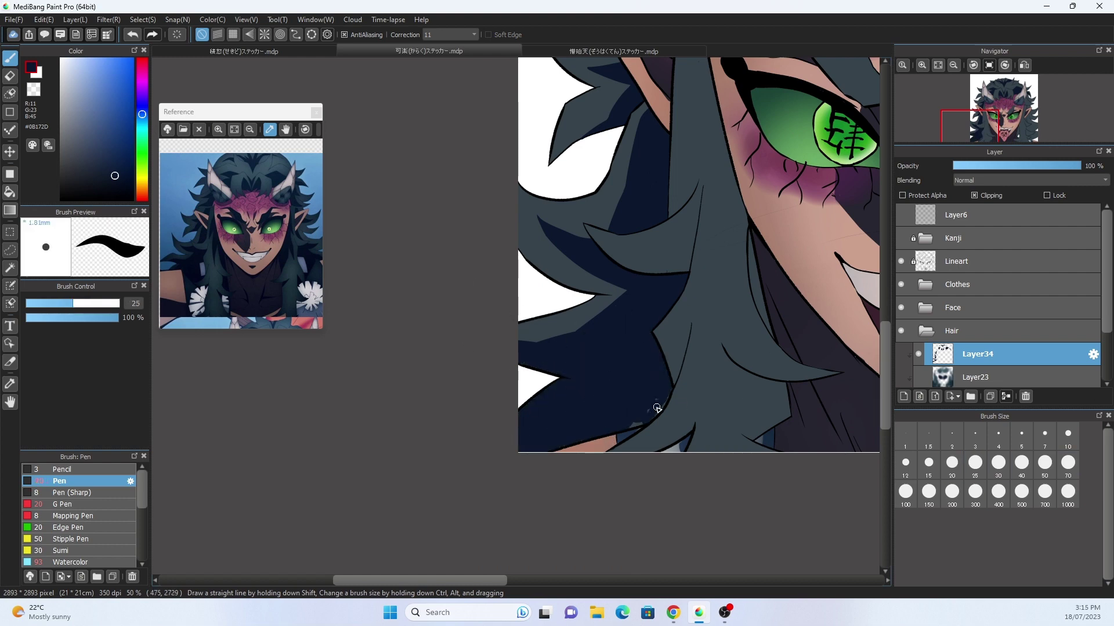
key(e)
scroll(647, 259, down, 2)
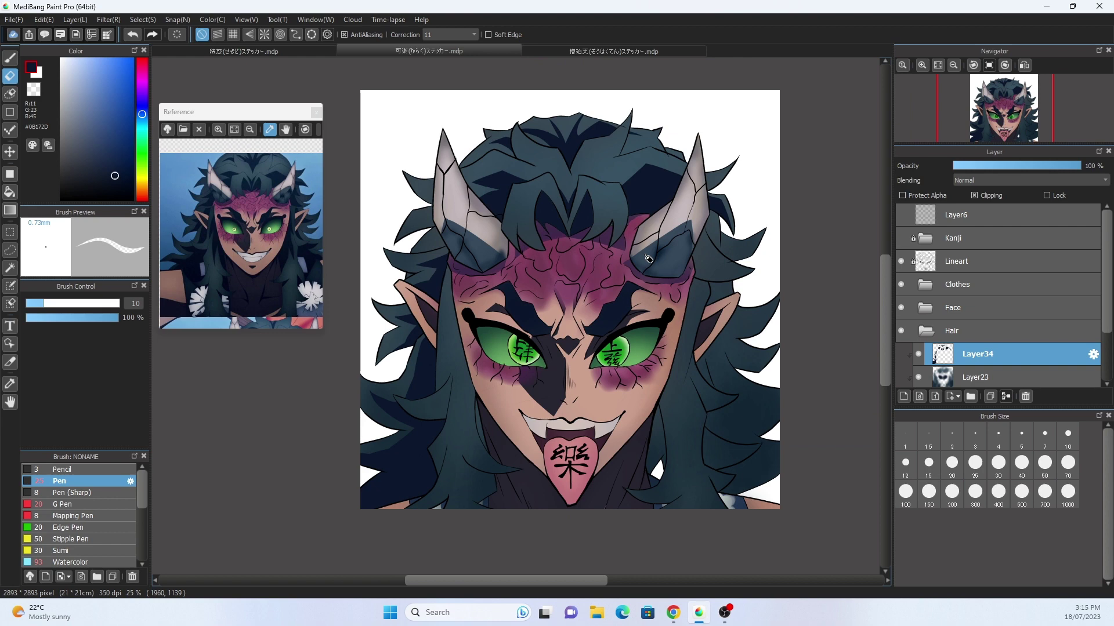
Outline shadow streaks down the left-hand lock framing the face, fill them with a size 30 pen and trim with the eraser.
key(b)
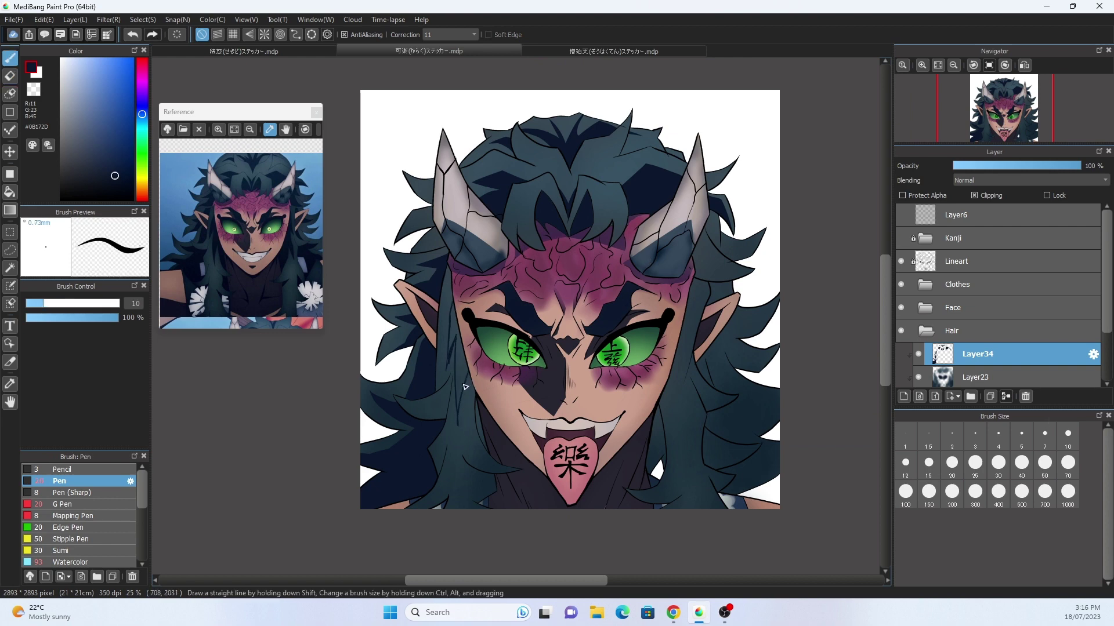
scroll(485, 422, up, 3)
key(e)
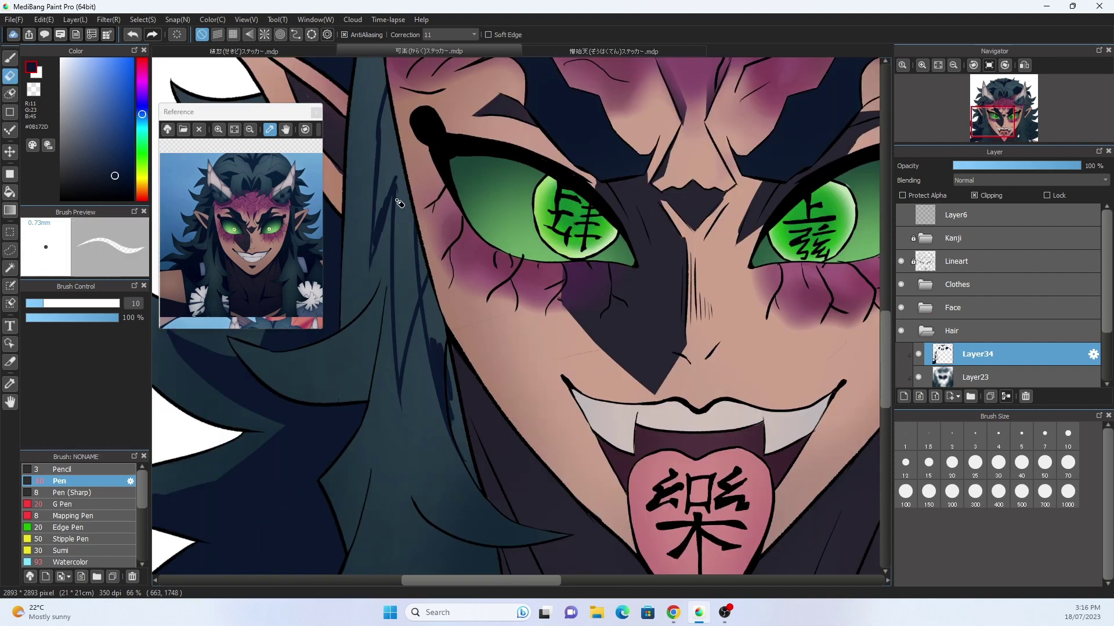
key(b)
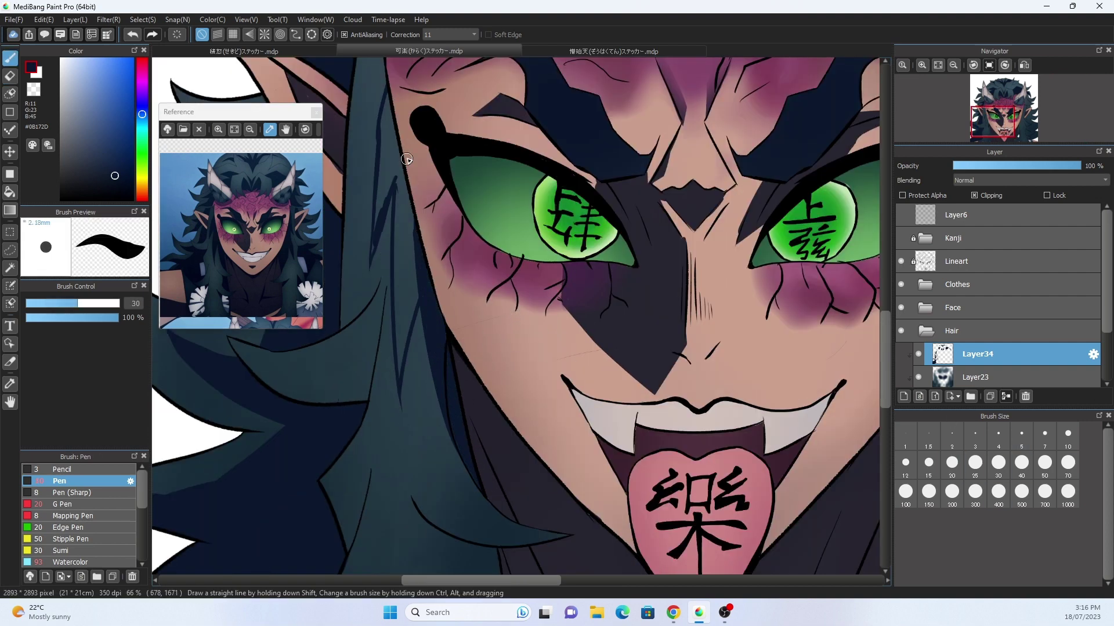
mouse_move(406, 158)
mouse_down()
mouse_move(396, 155)
mouse_move(397, 371)
mouse_up()
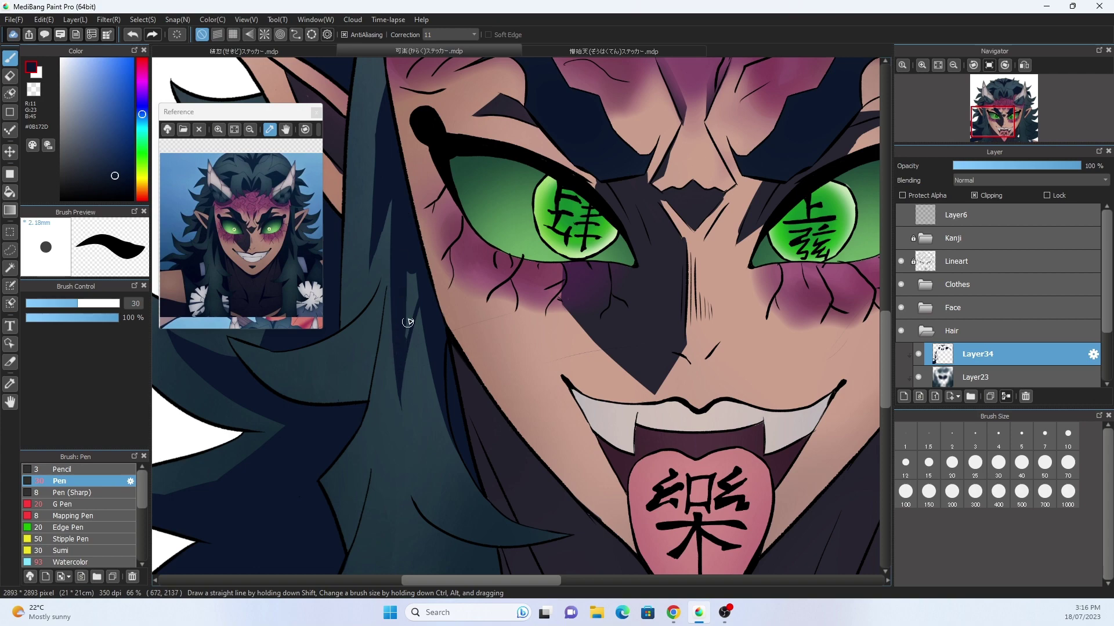
key(e)
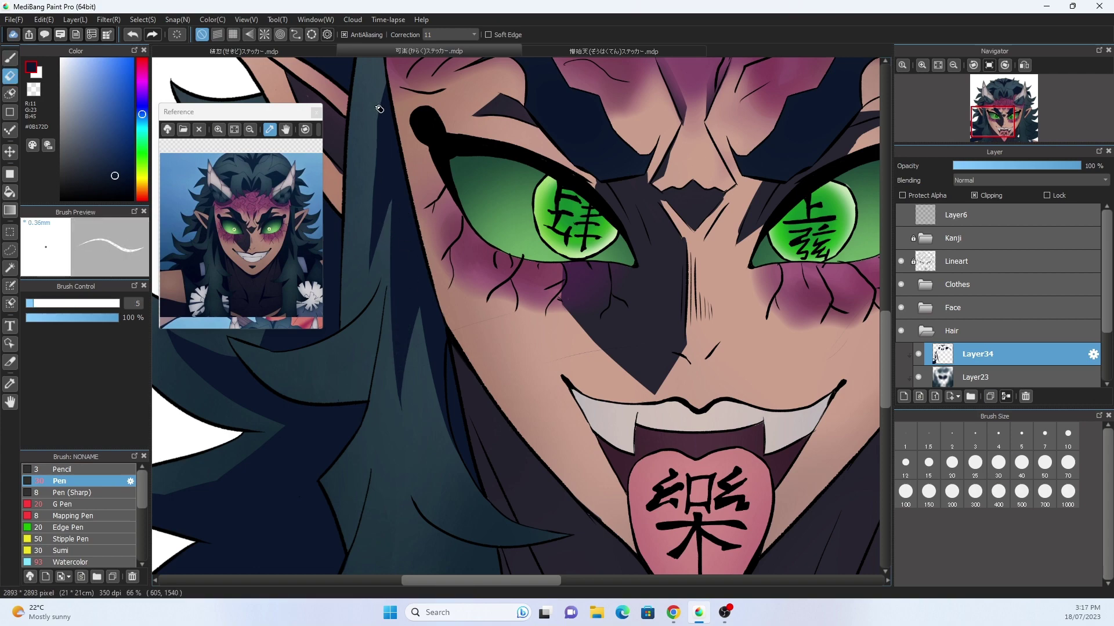
scroll(379, 109, down, 5)
scroll(437, 322, up, 5)
scroll(436, 321, down, 3)
scroll(436, 321, up, 2)
Pen a pointed #0B172D shadow under the flick at the lower end of the left-hand front lock, trimming it with the eraser.
key(b)
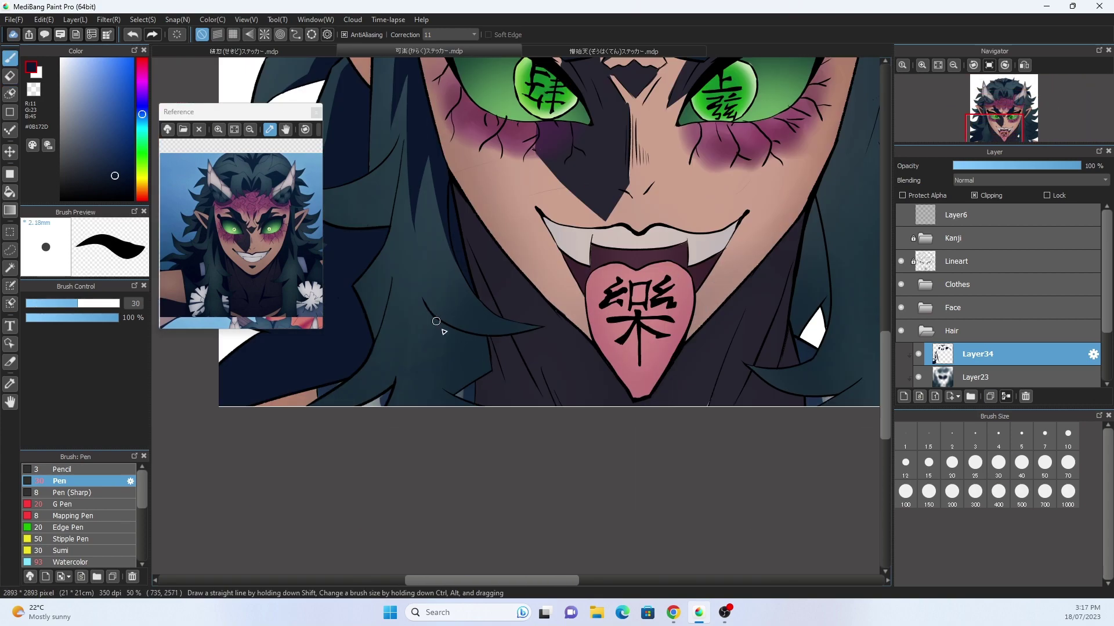
key(e)
key(b)
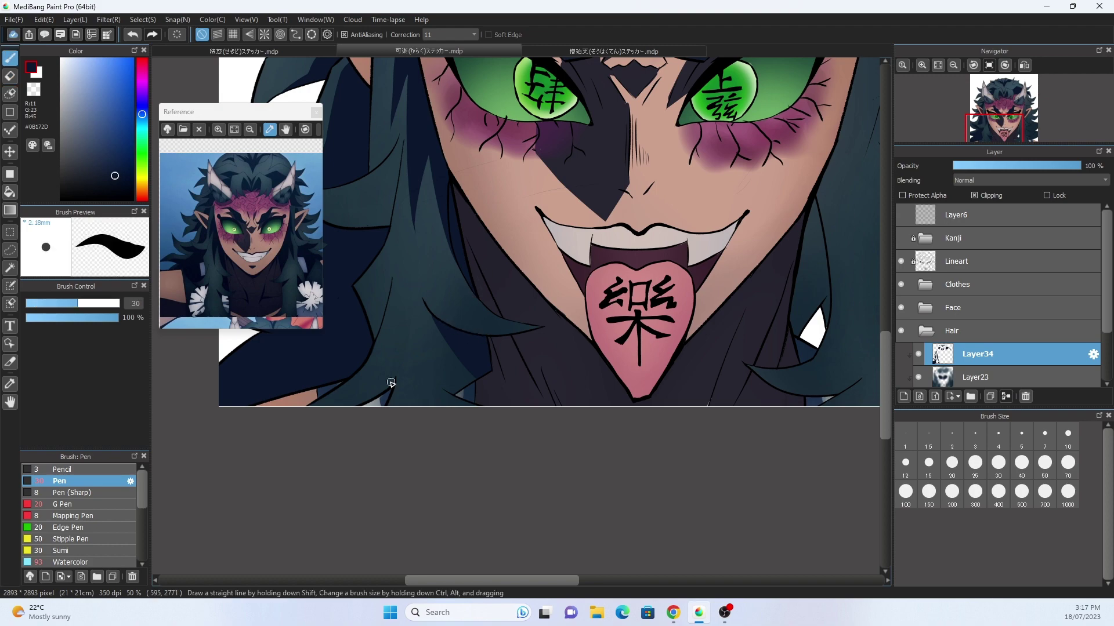
key(e)
scroll(527, 357, down, 3)
scroll(527, 356, up, 3)
Fill the inner hair strand between the neck and the right-hand front lock with #0B172D using the size 30 pen.
key(b)
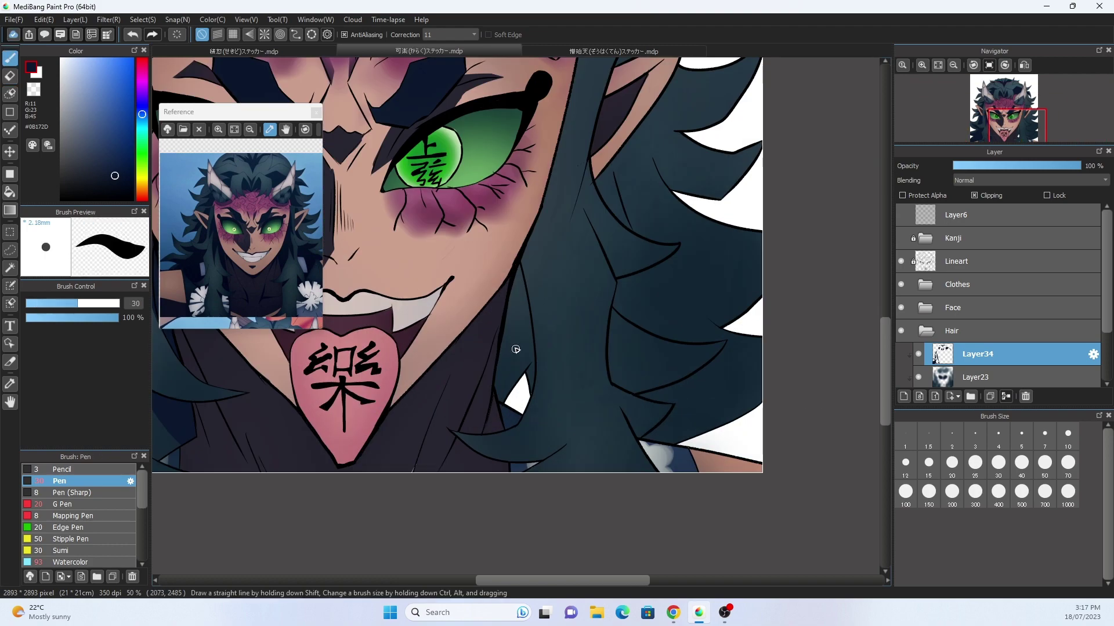
drag(504, 394, 527, 356)
drag(491, 298, 408, 326)
Outline and fill #0B172D shadows on the hair below the right-hand ear and under its first curl, trimming with the eraser.
drag(638, 282, 534, 238)
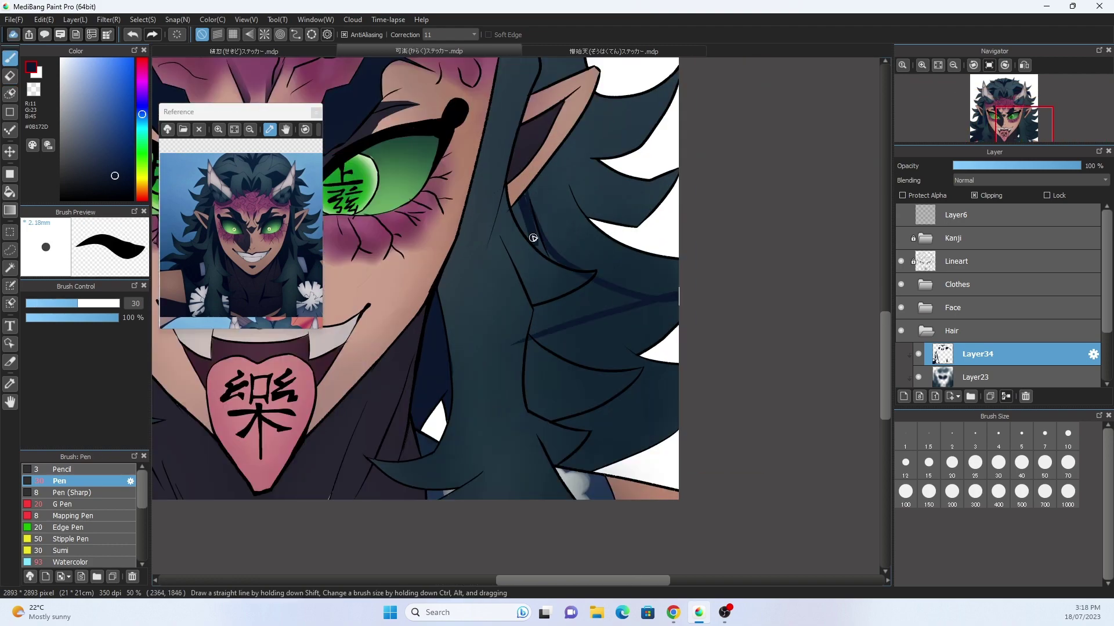
mouse_move(633, 286)
mouse_down()
mouse_move(567, 325)
mouse_move(608, 294)
mouse_up()
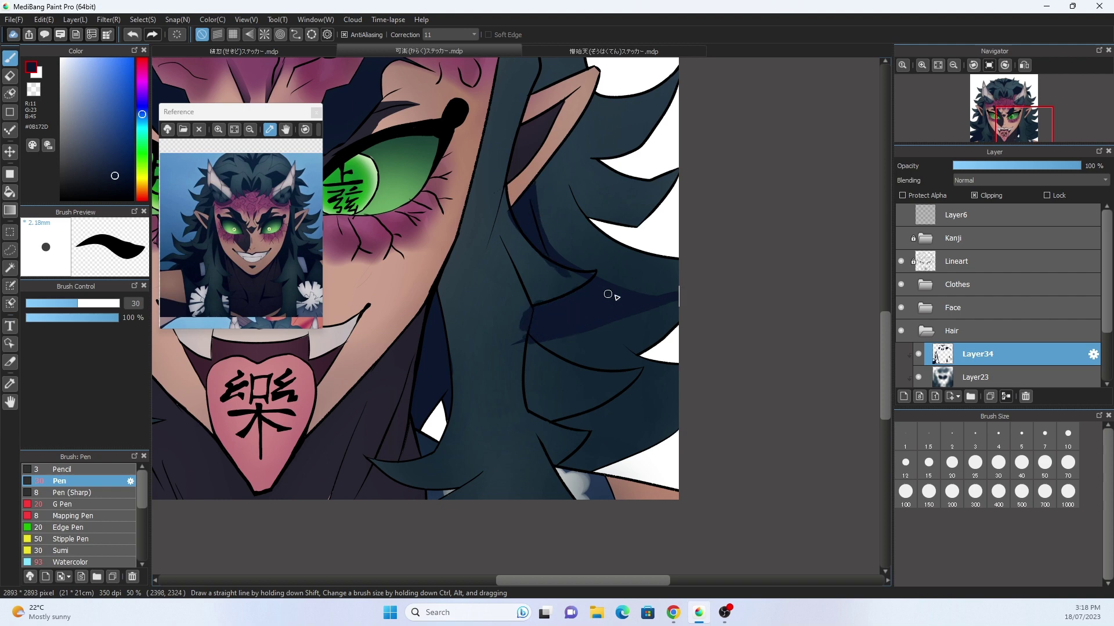
key(e)
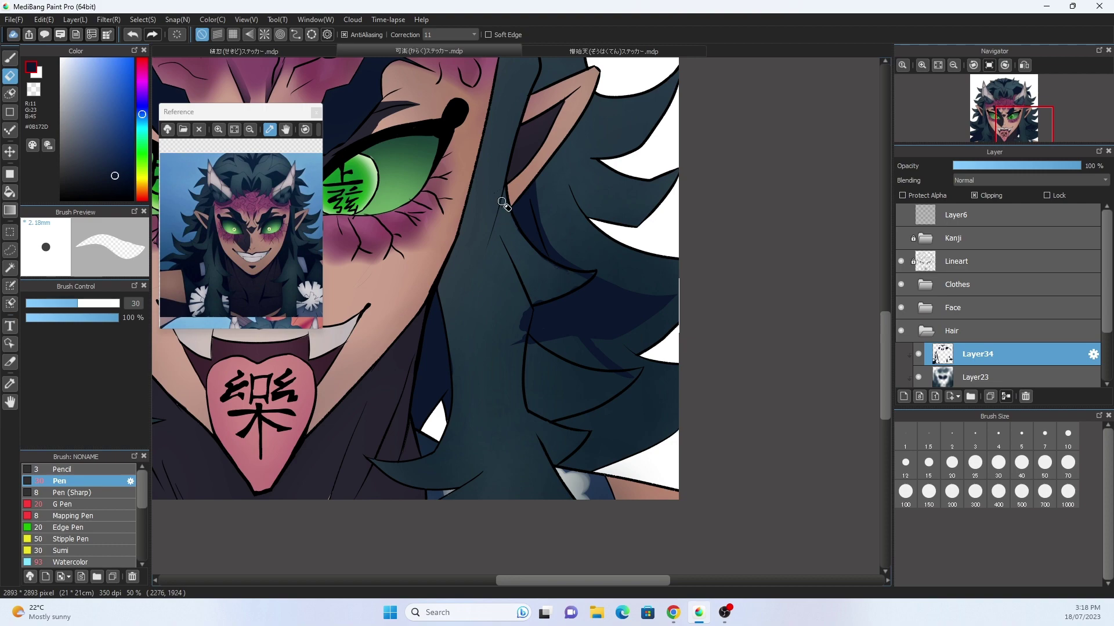
scroll(502, 203, up, 3)
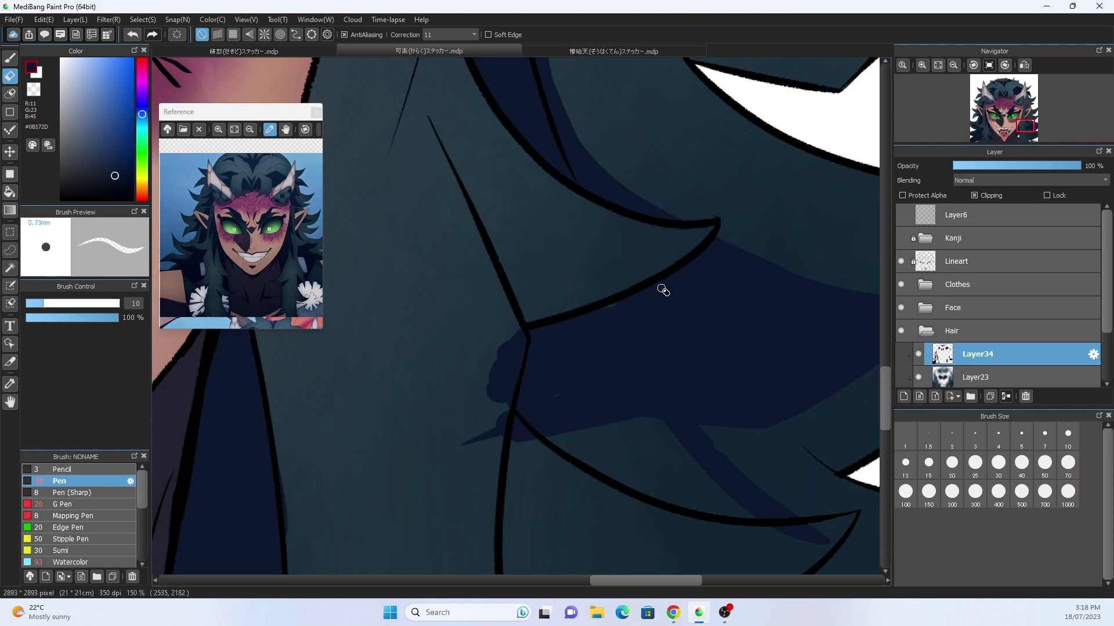
Pen #0B172D shadows on the hair tufts beside the right-hand horn and sharpen their edges with a size 10 eraser.
key(b)
scroll(617, 341, down, 2)
scroll(453, 415, up, 3)
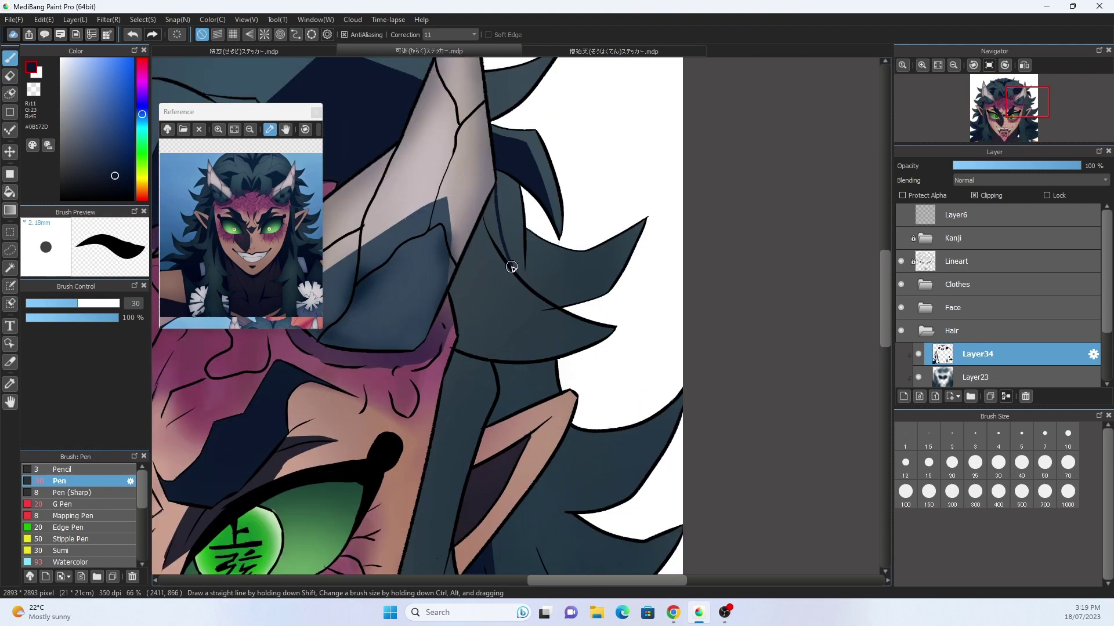
drag(512, 267, 487, 200)
drag(520, 291, 561, 335)
key(e)
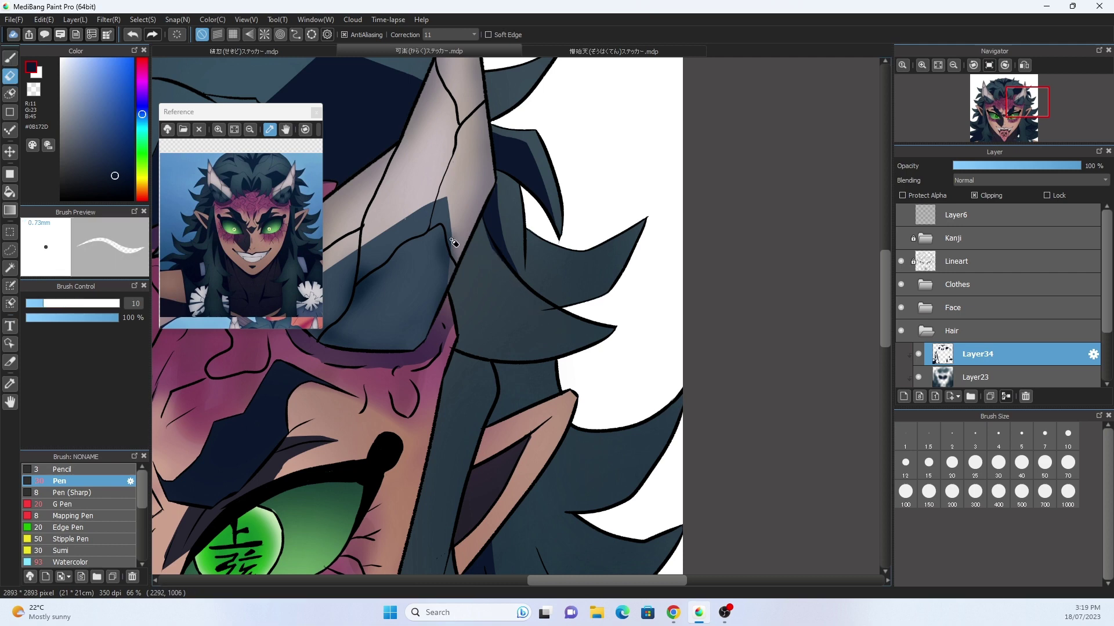
Outline a curved shadow on the hair spike beneath the right-hand horn, redoing the first stroke, and fill it with #0B172D.
key(b)
drag(493, 250, 571, 348)
key(ctrl+z)
drag(458, 345, 572, 337)
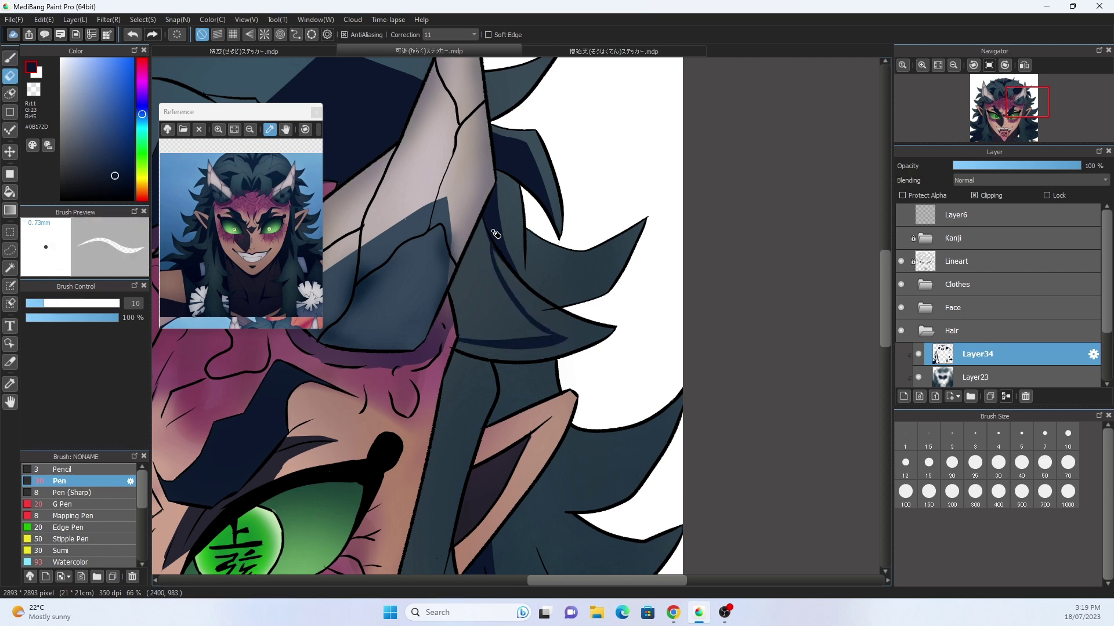
key(b)
mouse_move(493, 238)
mouse_down()
mouse_move(451, 295)
mouse_move(484, 236)
mouse_move(471, 325)
mouse_up()
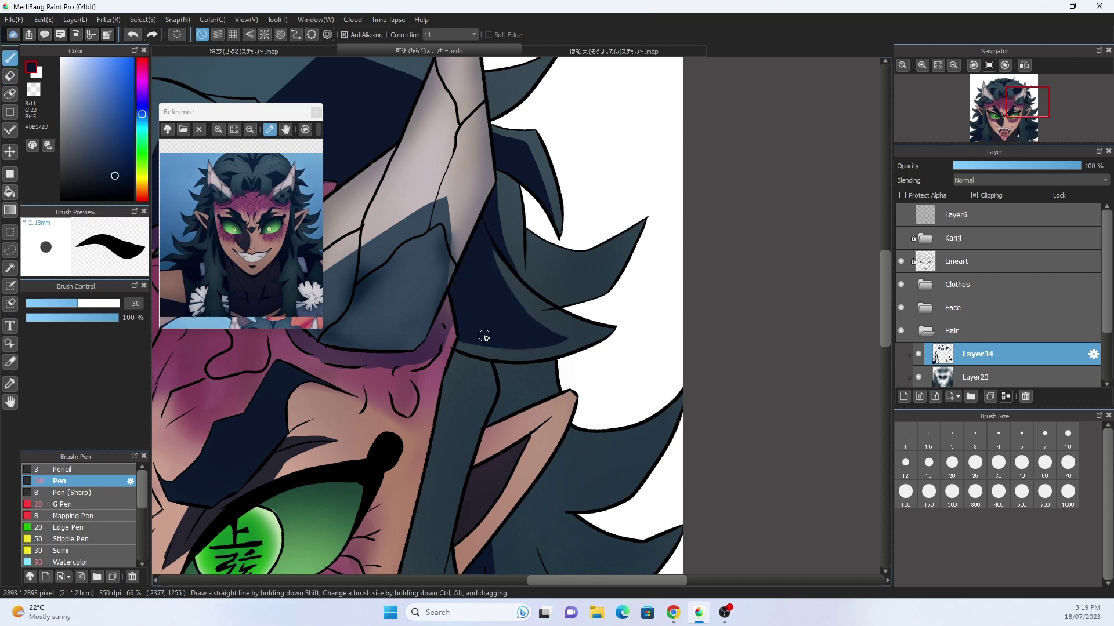
scroll(533, 317, down, 5)
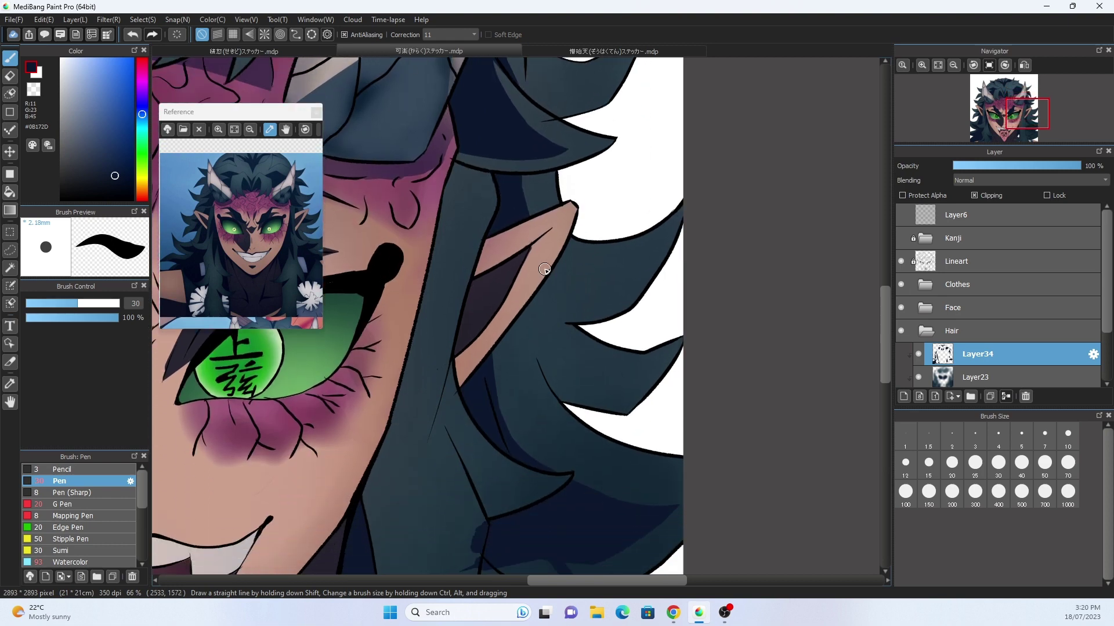
Trim the shadow behind the right-hand ear with a size 10 eraser and fill the lowest right-hand hair curl with #0B172D using the pen.
key(e)
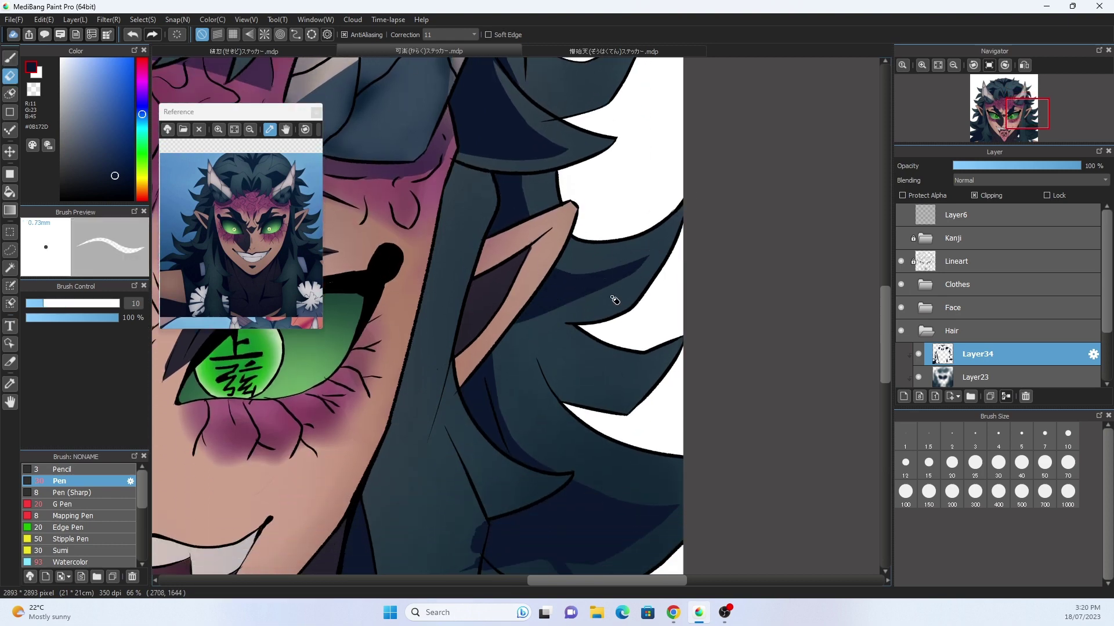
scroll(615, 300, up, 5)
key(b)
scroll(627, 419, down, 4)
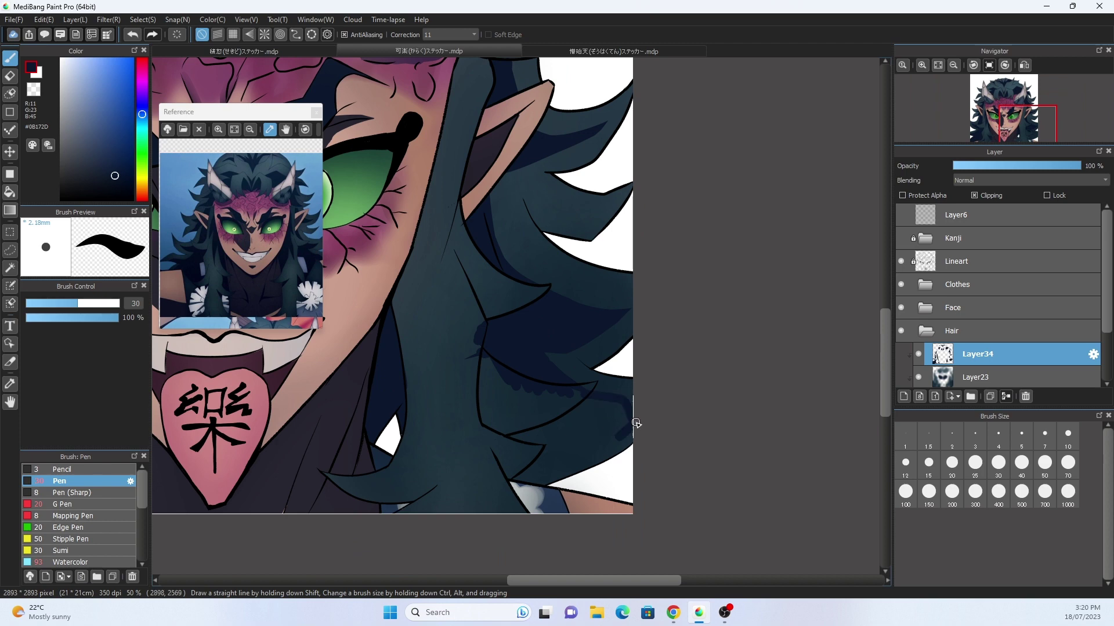
mouse_move(637, 423)
mouse_down()
mouse_move(555, 498)
mouse_move(520, 490)
mouse_up()
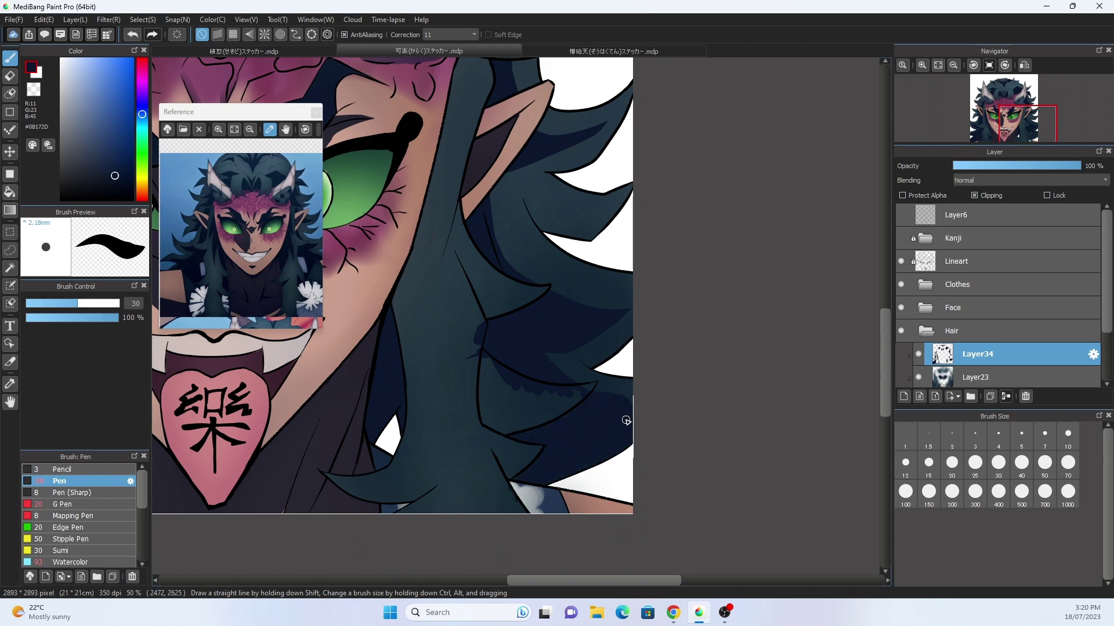
Deepen the lower right-hand curl shadows with a size 70 Airbrush at 10% in #030E20, cleaning up with a size 50 eraser.
alt+click(560, 455)
scroll(81, 510, down, 3)
click(68, 532)
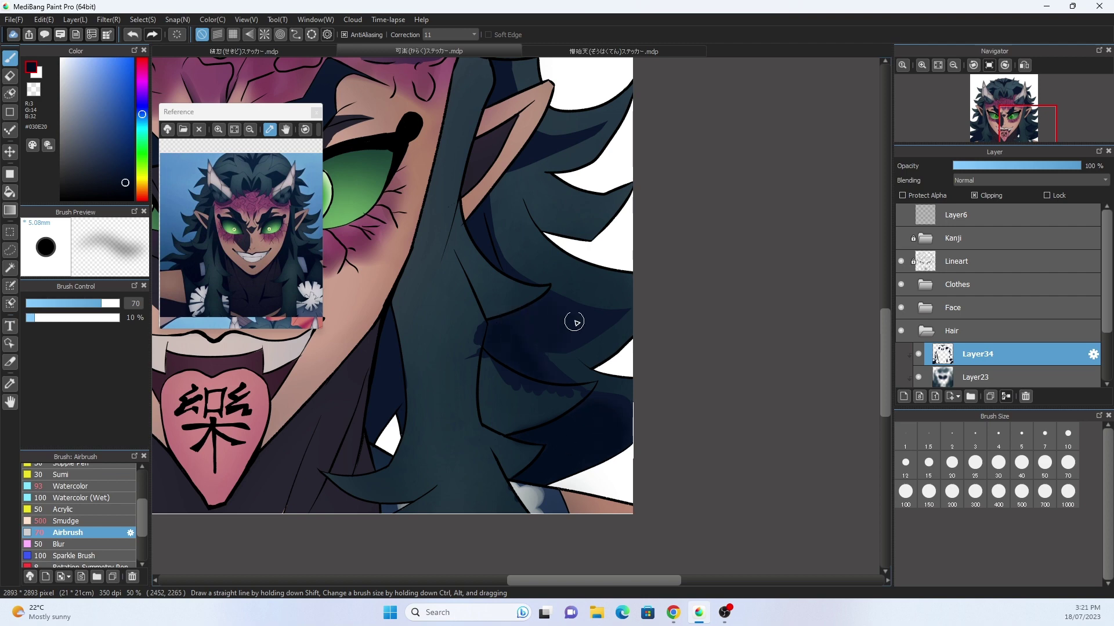
key(e)
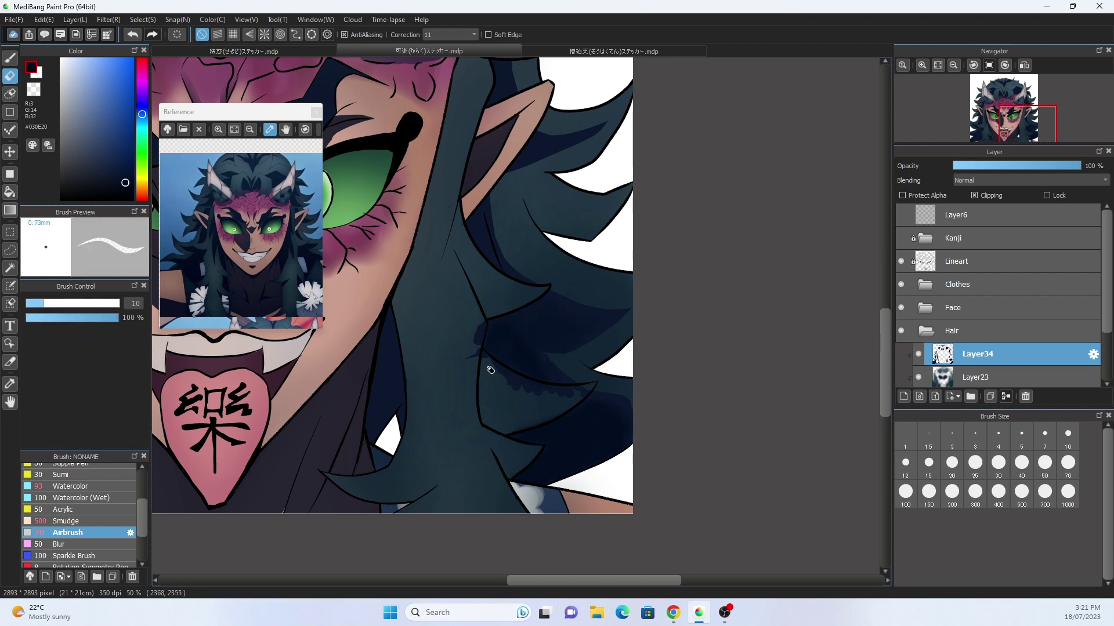
key(bracketright)
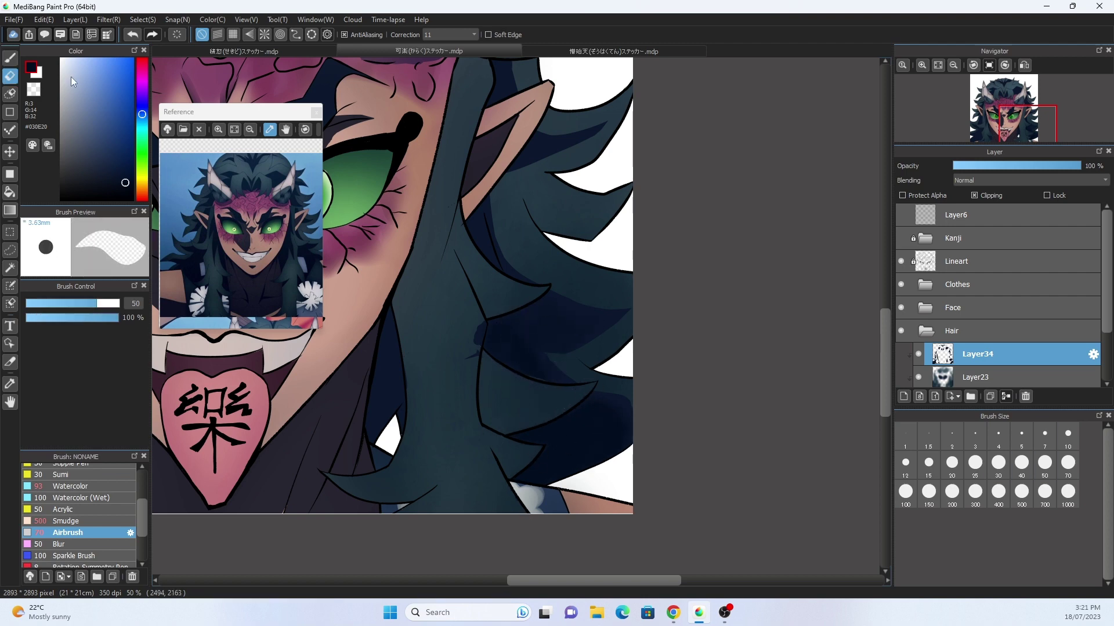
Rework the shadow on the lowest right-hand hair curl in #0B172D with the size 30 pen, refining its edges with the size 50 eraser.
alt+click(464, 345)
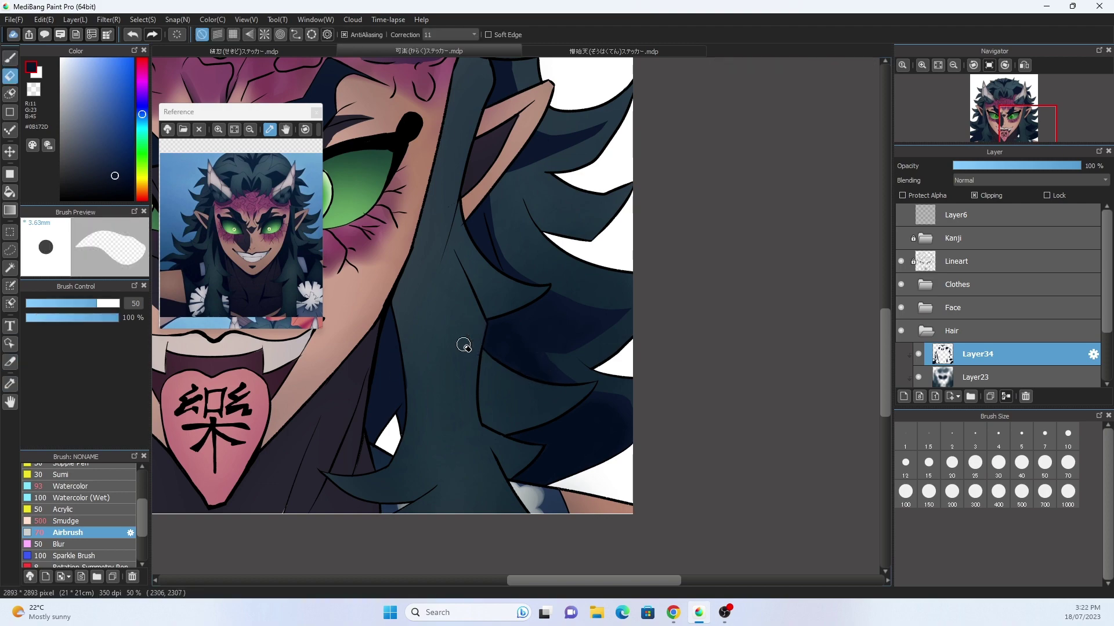
scroll(464, 345, down, 5)
scroll(368, 371, up, 6)
key(b)
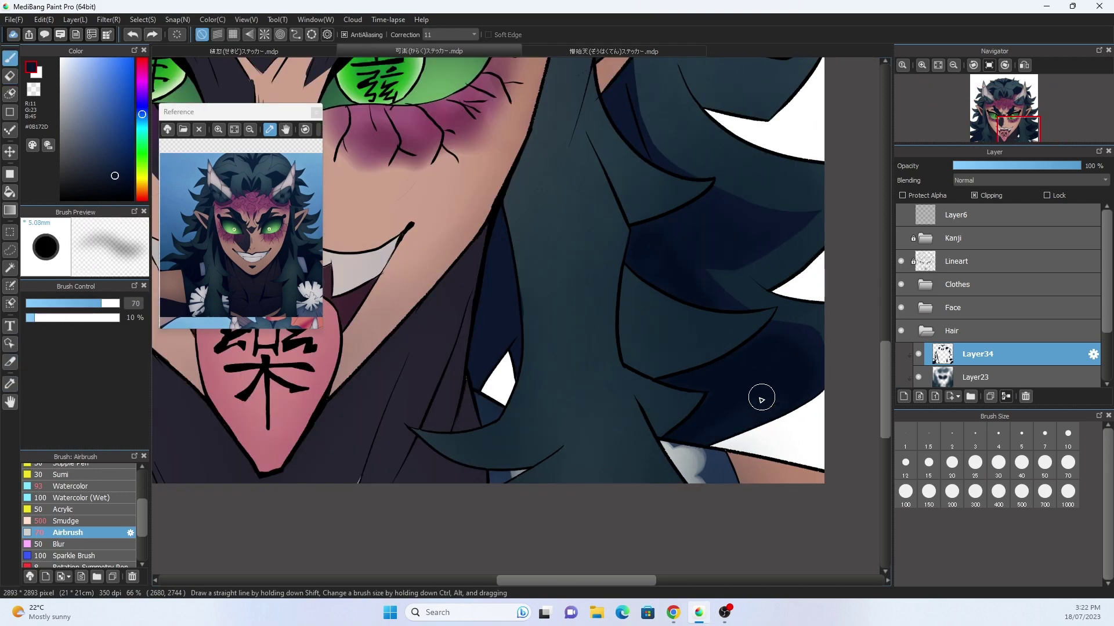
key(b)
mouse_move(705, 415)
mouse_down()
mouse_move(819, 386)
mouse_move(736, 356)
mouse_move(718, 389)
mouse_move(812, 353)
mouse_up()
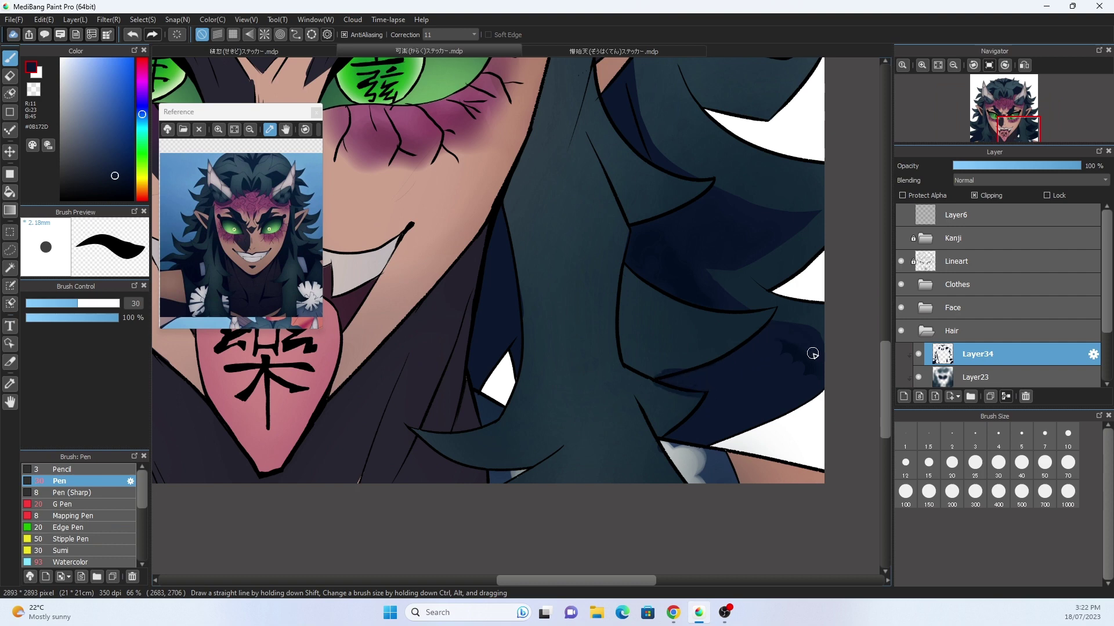
key(e)
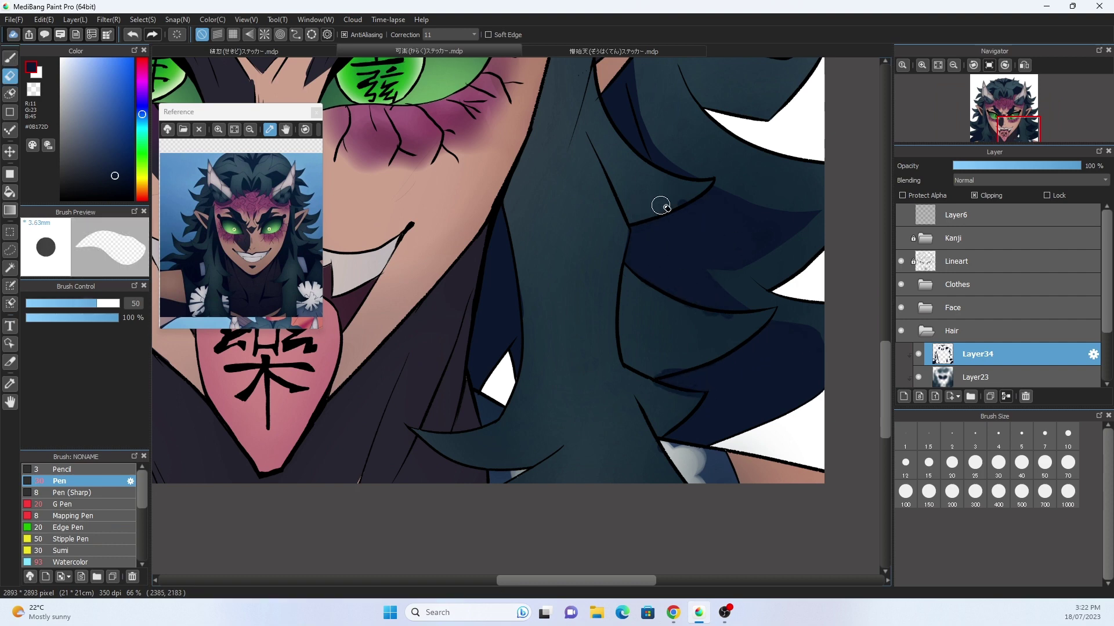
key(b)
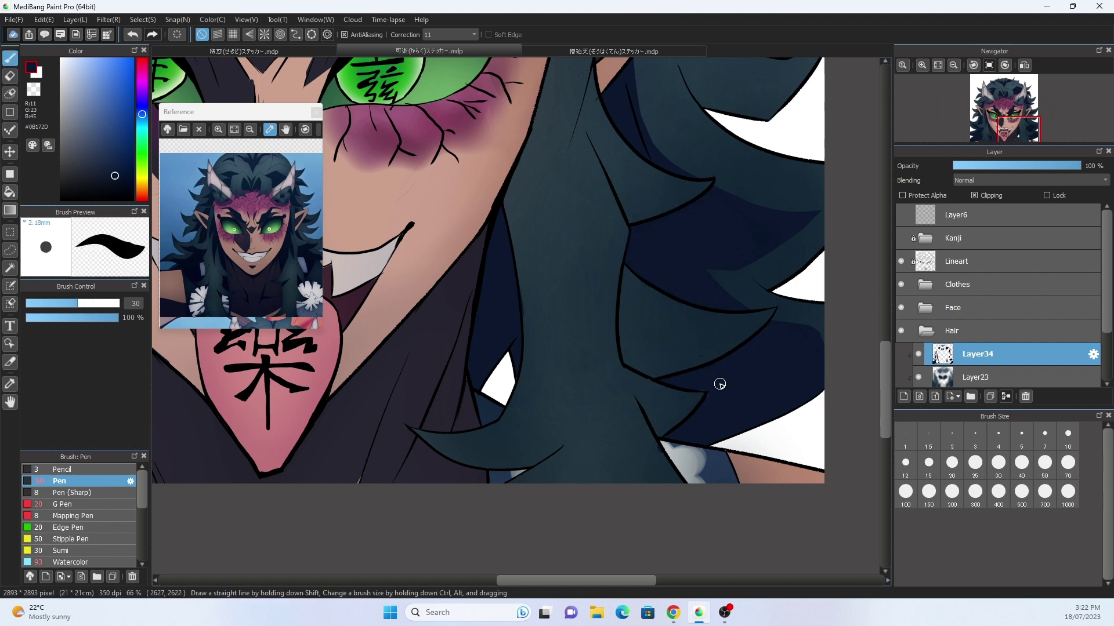
key(e)
key(b)
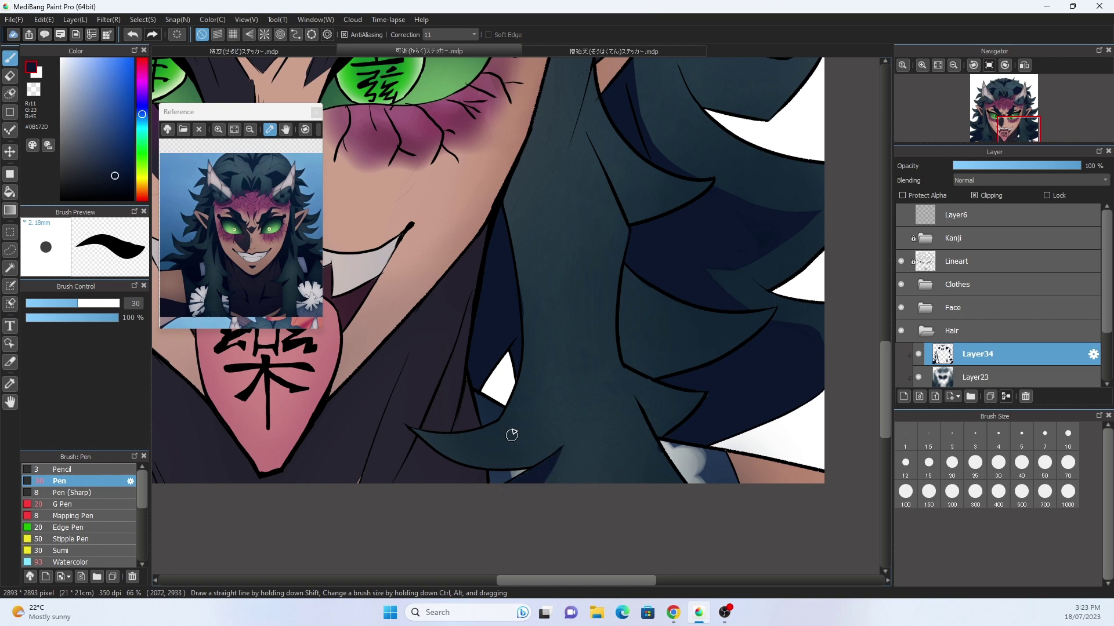
Outline and fill a #0B172D shadow along the neck-side edge of the right-hand front lock, sharpening it with a size 10 eraser.
mouse_move(516, 316)
mouse_down()
mouse_move(493, 316)
mouse_move(548, 370)
mouse_up()
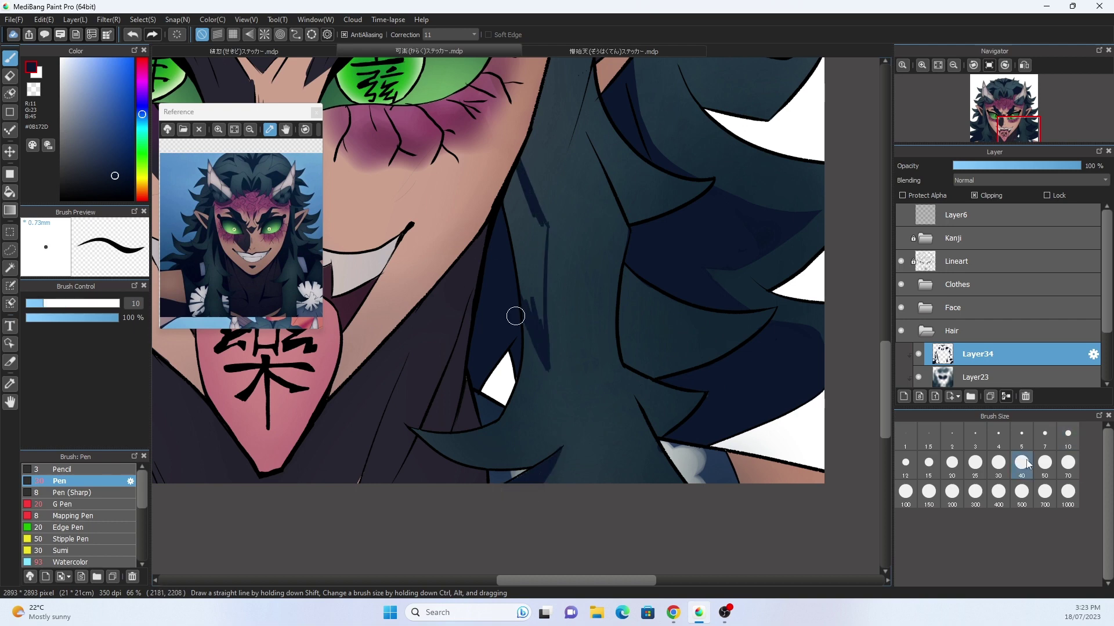
drag(515, 316, 528, 316)
drag(519, 302, 543, 270)
key(e)
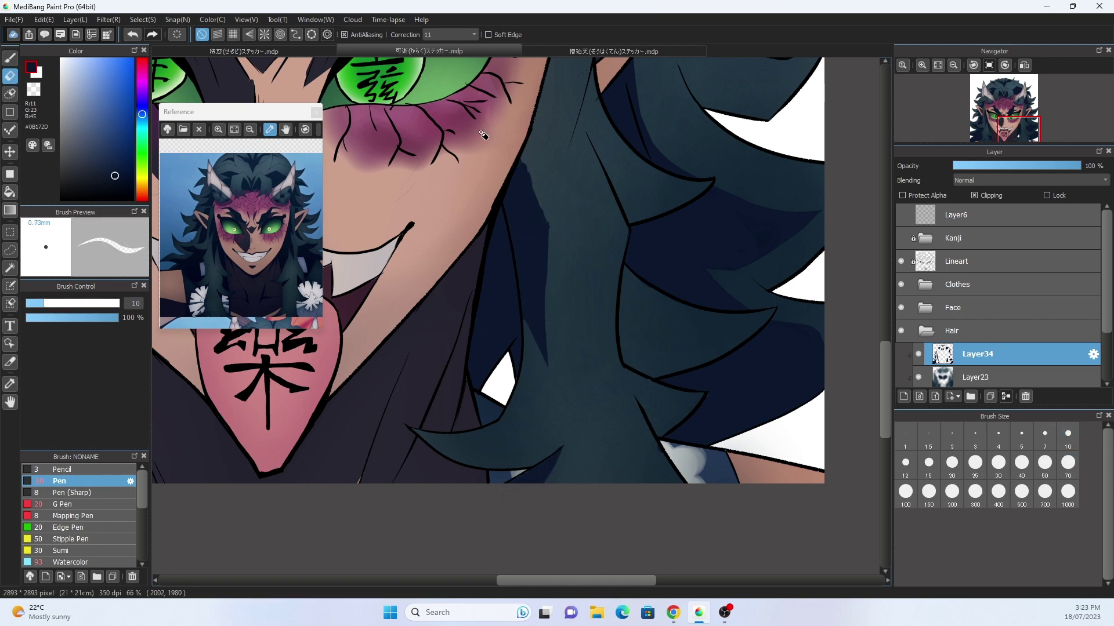
Extend the #0B172D shadow up the right-hand front lock beside the eye and trim it to a point with the size 10 eraser.
click(11, 57)
scroll(522, 290, up, 3)
mouse_move(580, 150)
mouse_down()
mouse_move(563, 368)
mouse_move(571, 174)
mouse_up()
key(e)
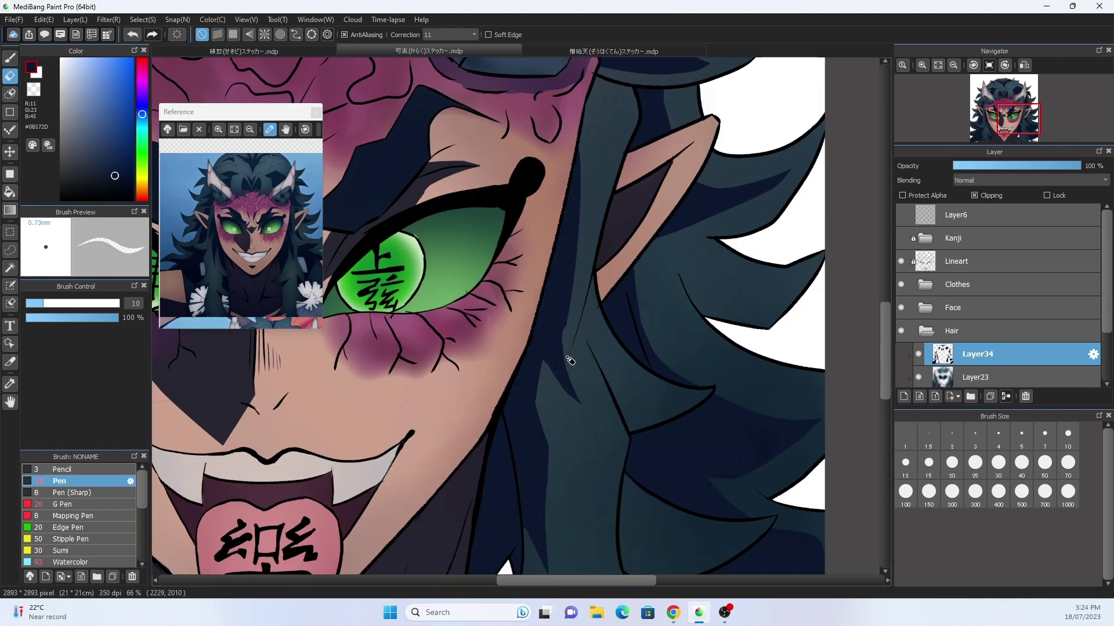
scroll(569, 360, down, 5)
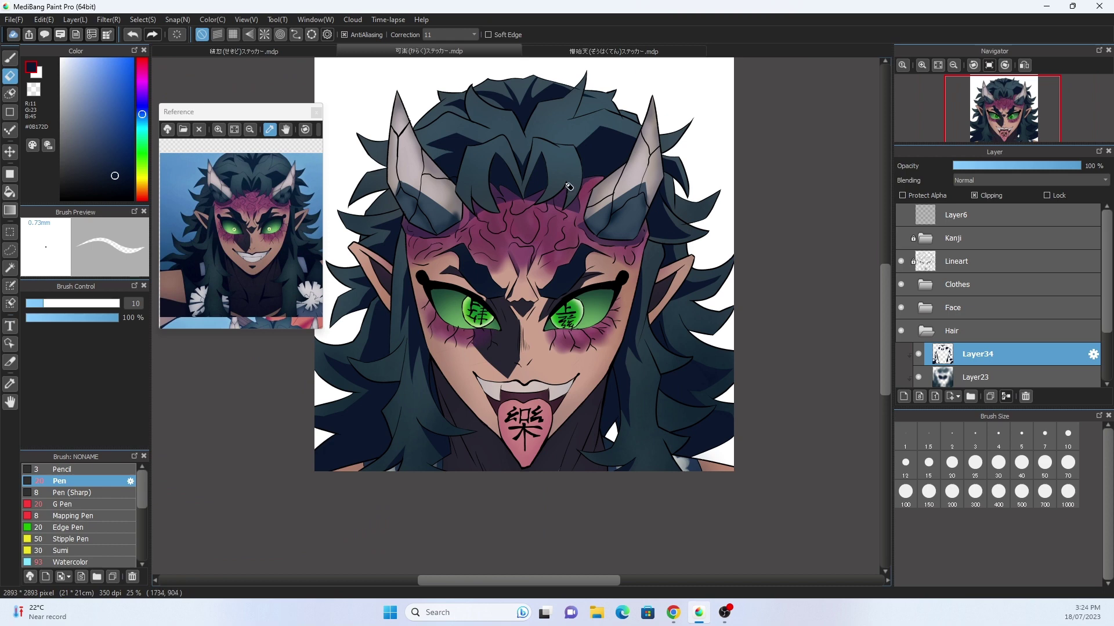
Add a clipped layer above Layer24 and shade the upper part of the eyes with #0E2930 using the size 30 pen.
scroll(975, 348, down, 3)
click(1009, 328)
key(p)
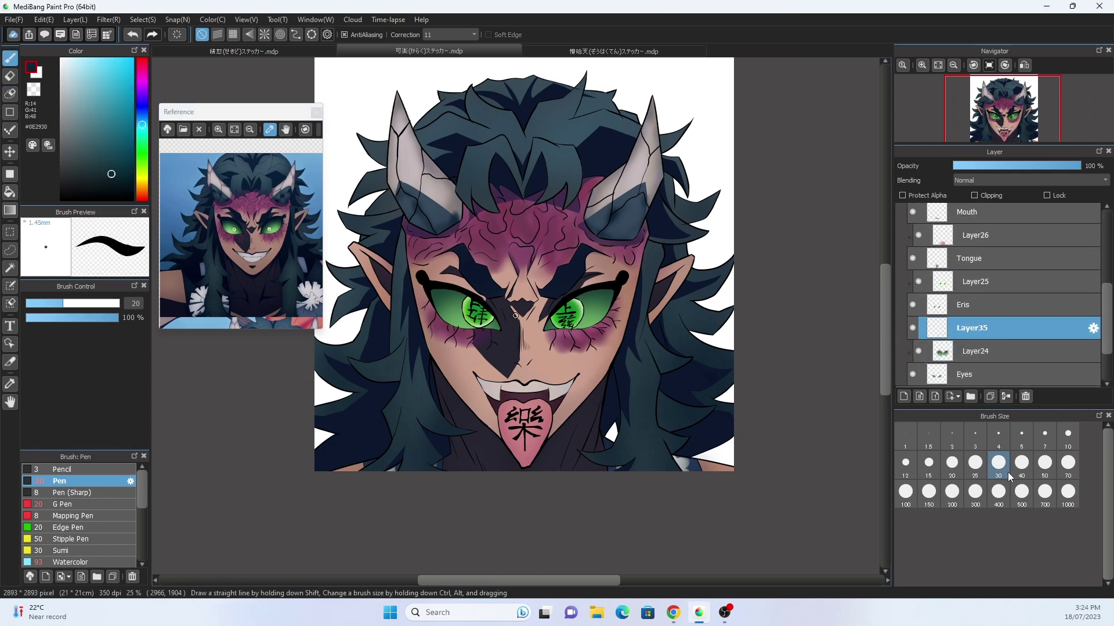
click(1008, 474)
key(ctrl+alt+g)
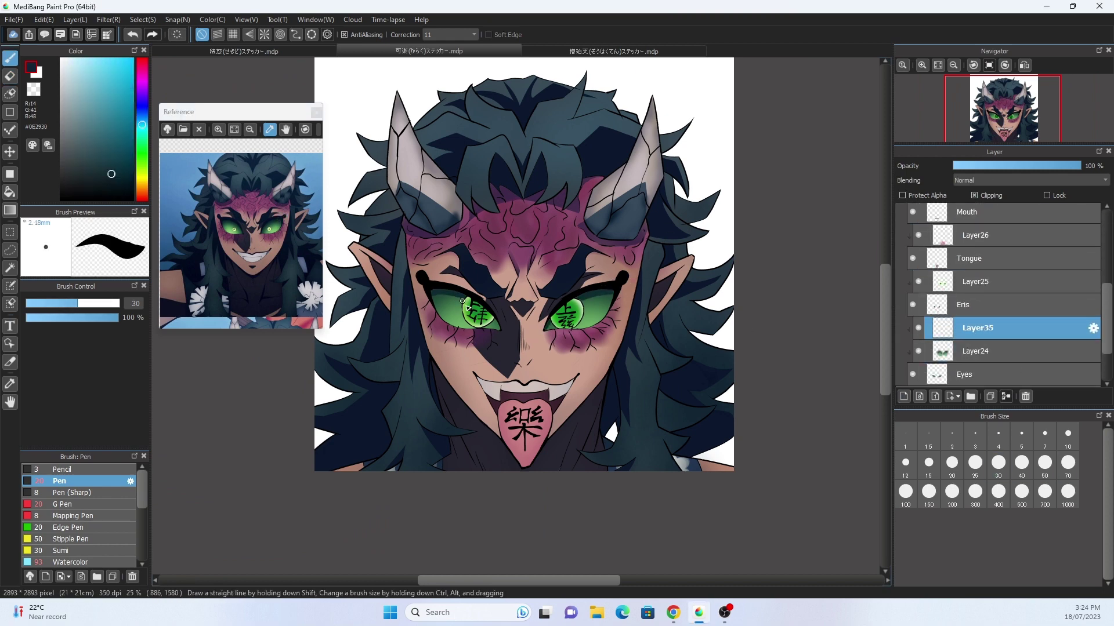
Add a clipped layer above Layer25, pen #0E2930 shadows over the irises, and set the layer's opacity to 55%.
click(1008, 281)
key(ctrl+shift+n)
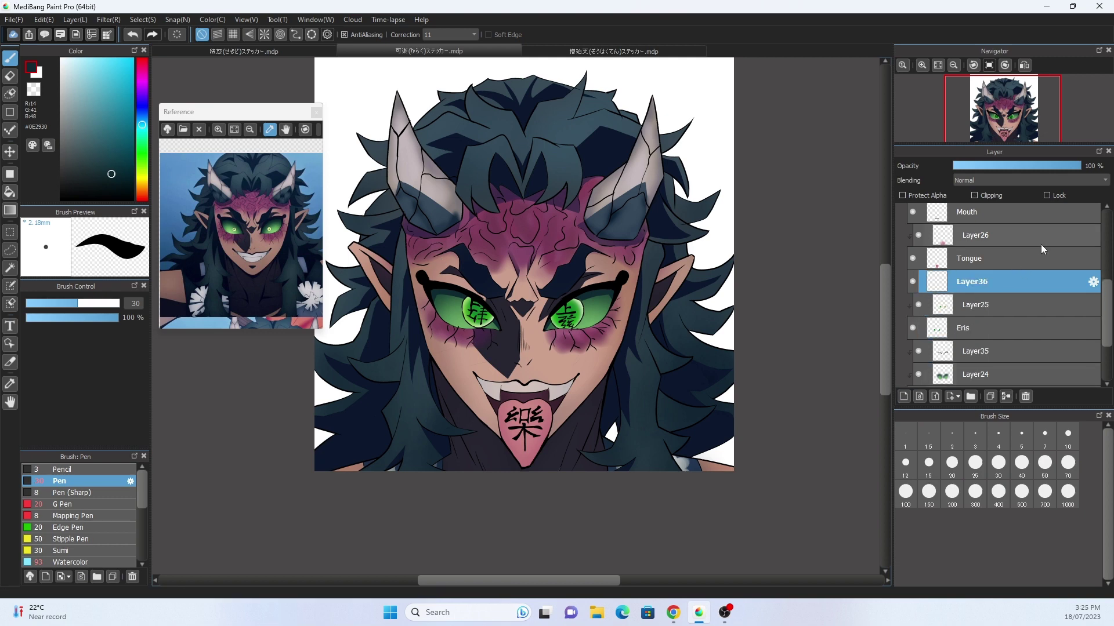
click(1024, 165)
scroll(557, 311, up, 2)
scroll(576, 296, down, 2)
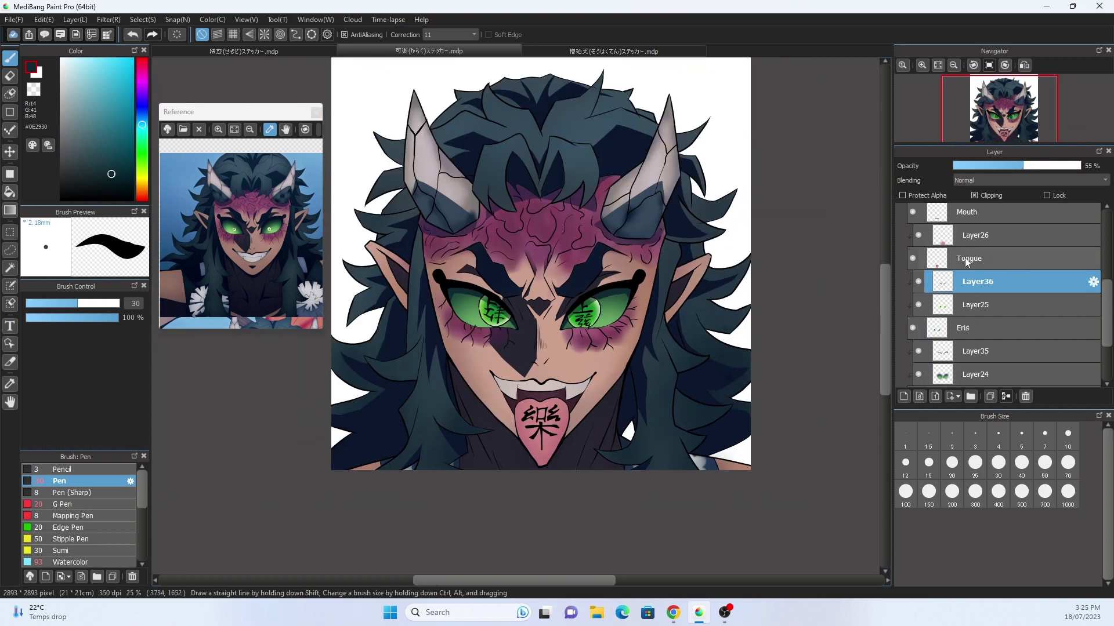
Pen #A5455E shadows on the tongue on Layer26 and shade the inside of the mouth with #1C161E on Layer27.
key(Up)
key(Up)
alt+click(529, 399)
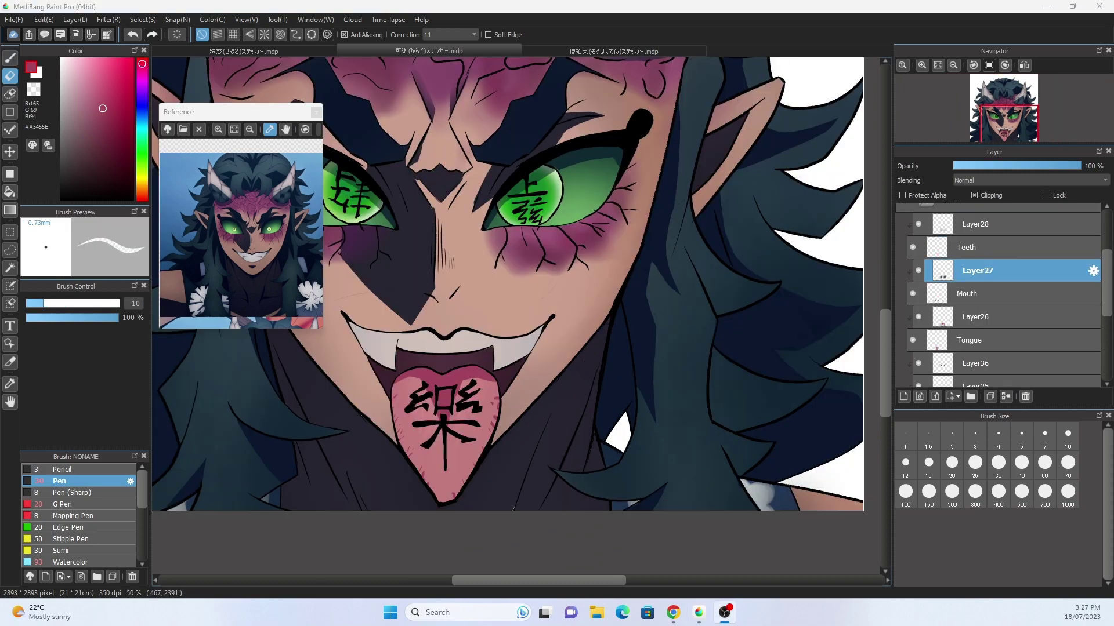
alt+click(404, 335)
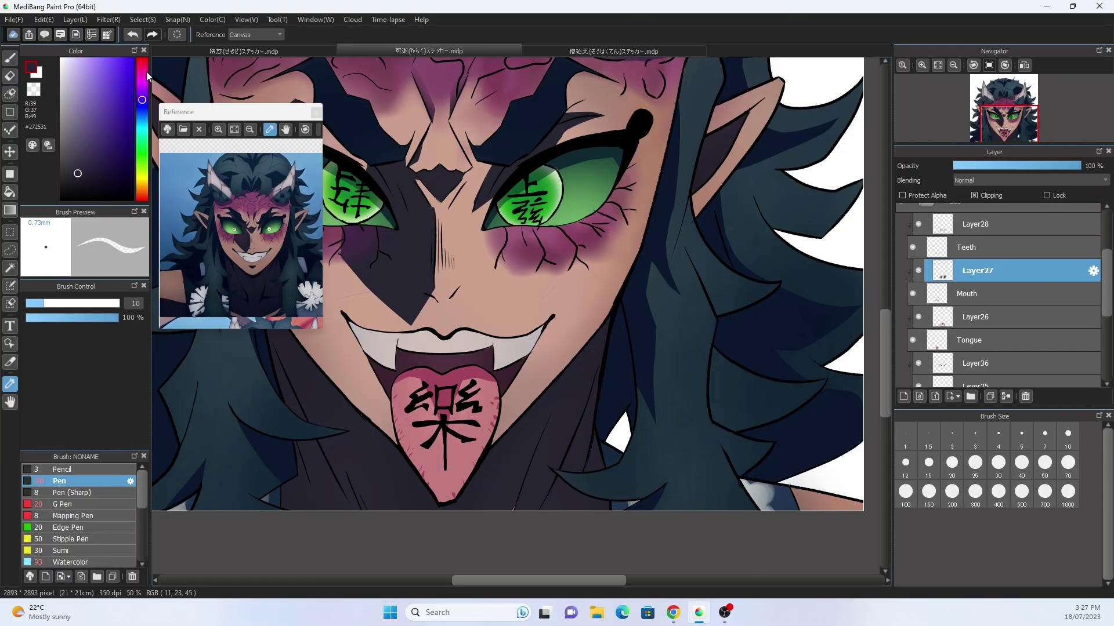
key(b)
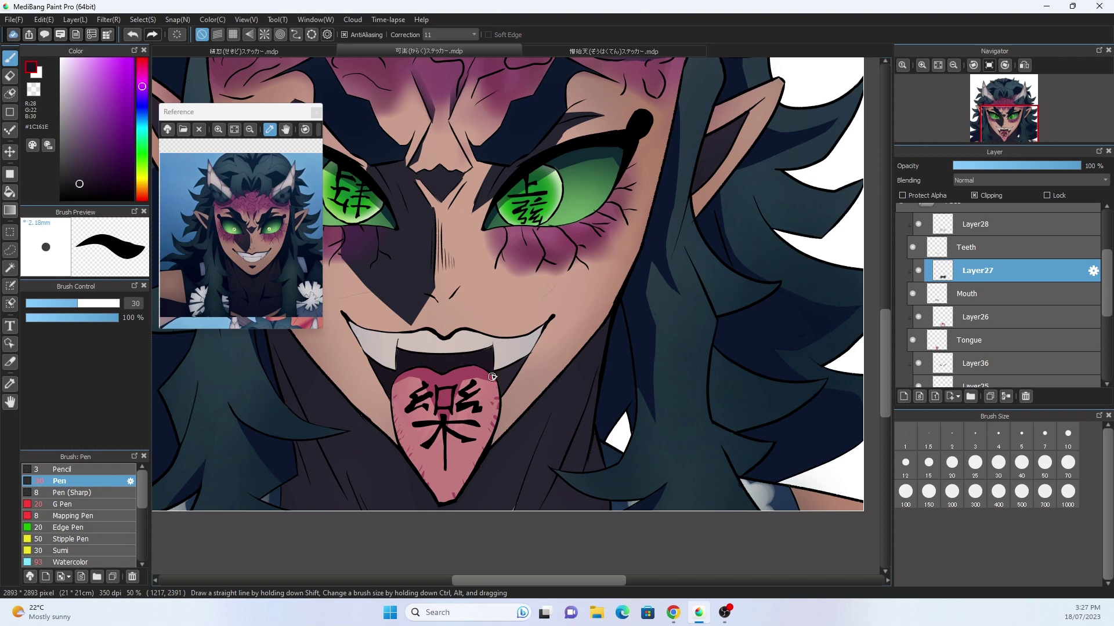
Add a clipped layer above Layer28 and shade the teeth with #505D6E, following an enlarged view of the reference image's mouth.
alt+click(510, 383)
key(ctrl+shift+n)
scroll(290, 226, up, 3)
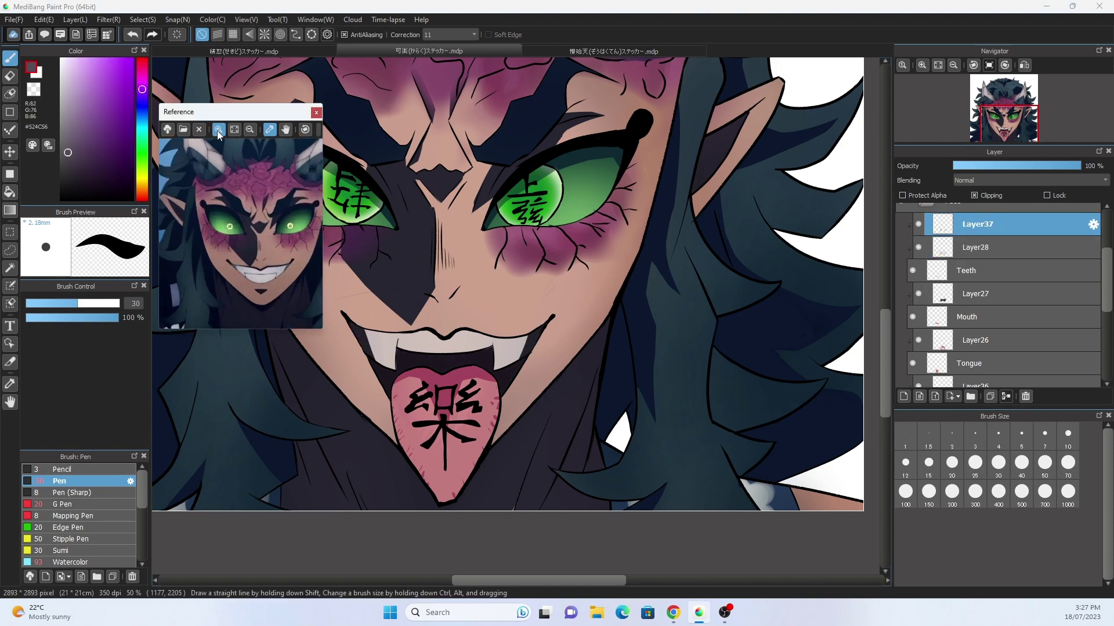
click(317, 227)
key(ctrl+0)
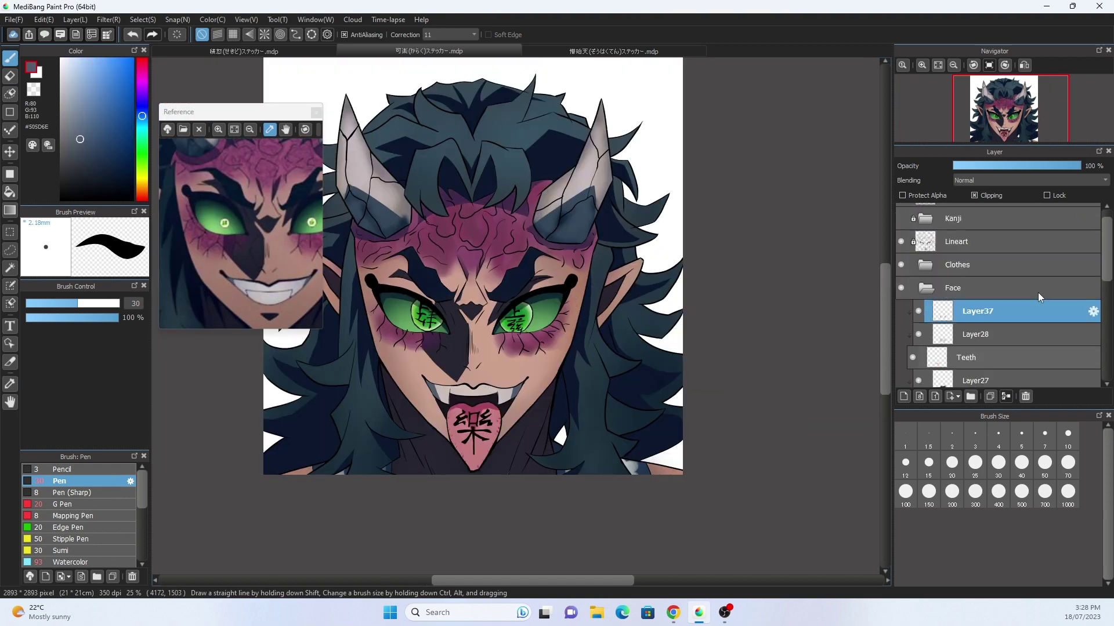
Add a clipped layer above Layer29 in the Clothes folder and set up a size 500 pen in #15191E for the vest shadow.
click(1038, 293)
key(ctrl+shift+n)
key(ctrl+minus)
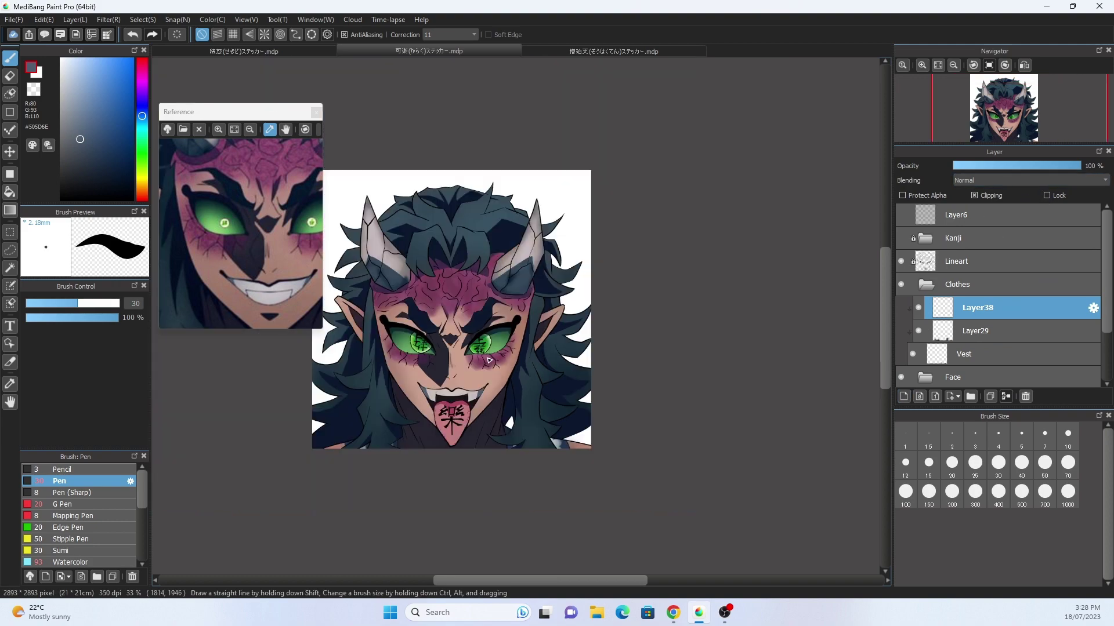
key(ctrl+plus)
click(1022, 492)
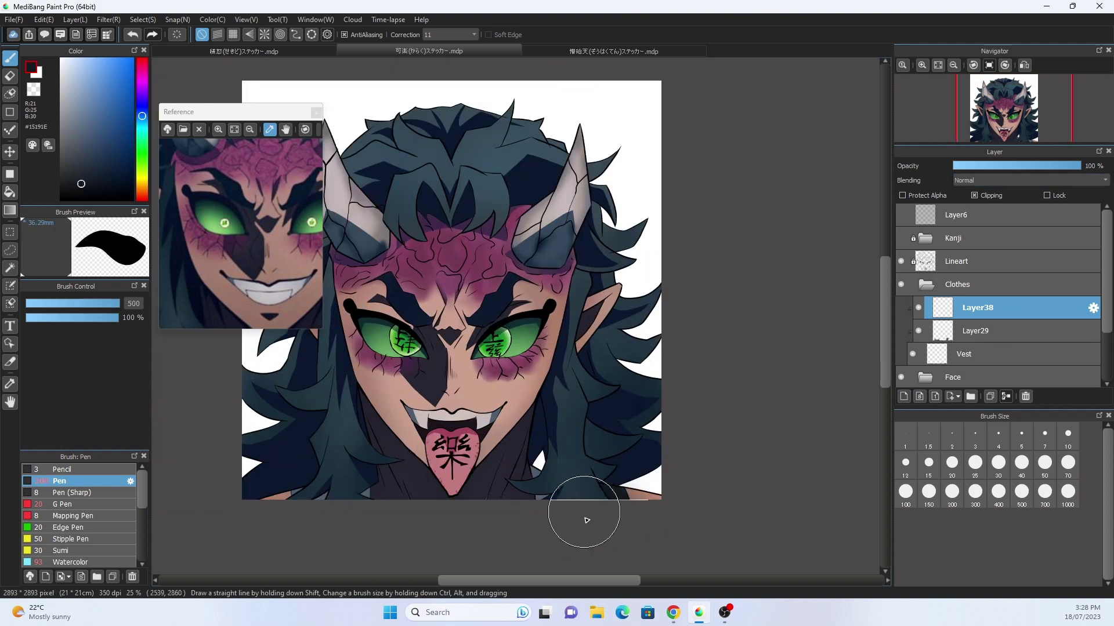